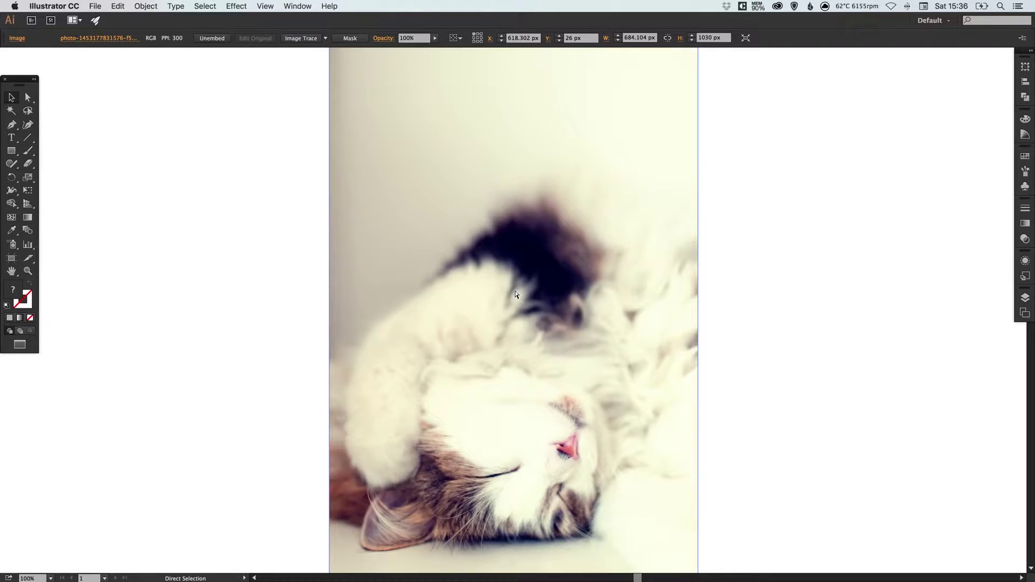
# - Drag the cat photo left off the artboard, then return the view to 100% zoom
pyautogui.press('super+minus')
pyautogui.hscroll(-3, 603, 232)
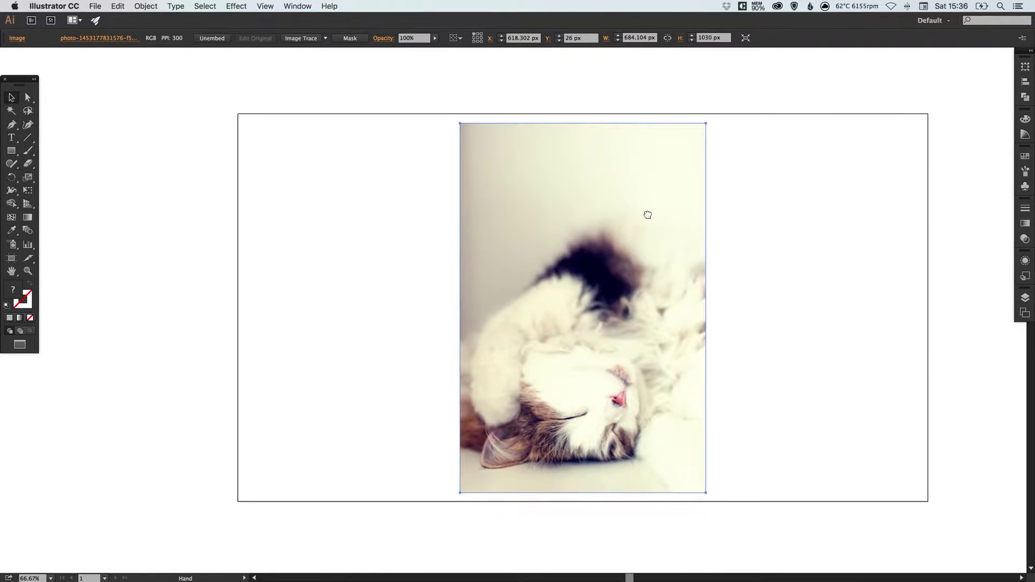
pyautogui.moveTo(654, 213); pyautogui.dragTo(175, 211)
pyautogui.hscroll(-1, 491, 216)
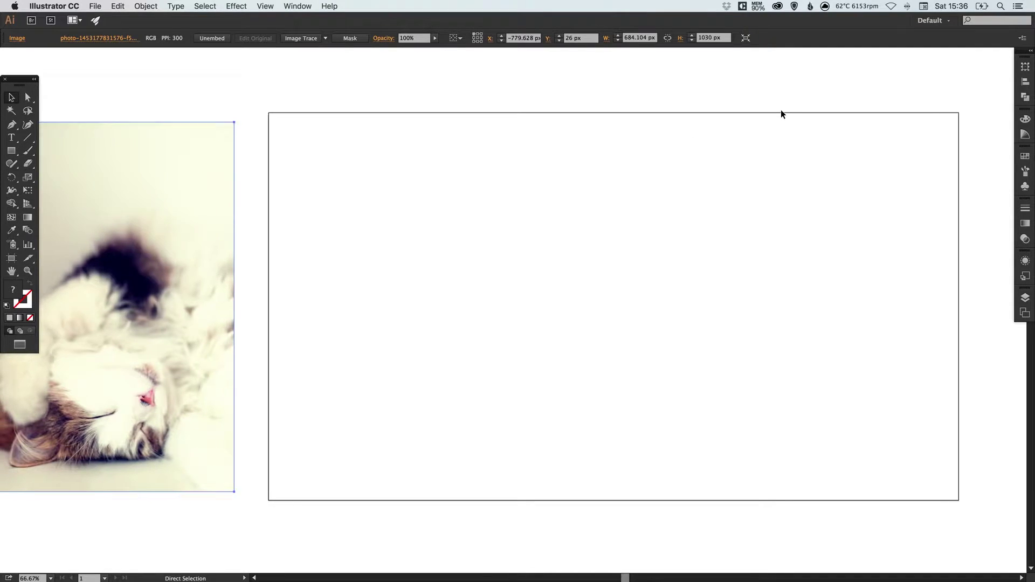
pyautogui.press('super+1')
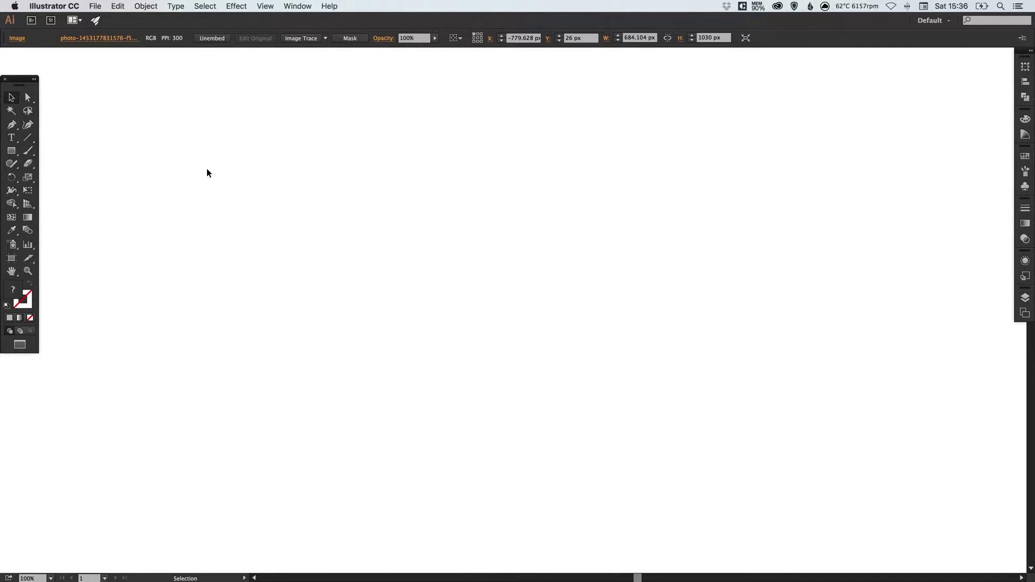
# - Draw a 642 × 642 px square over the whole artboard and fill it light grey
pyautogui.click(11, 151)
pyautogui.moveTo(327, 123); pyautogui.dragTo(673, 429)
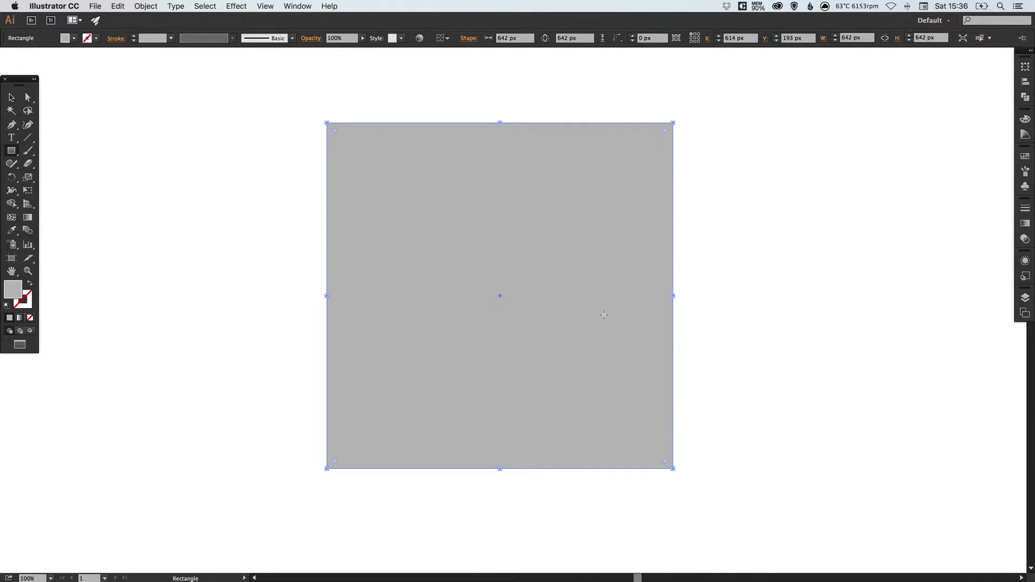
pyautogui.press('v')
pyautogui.click(1024, 156)
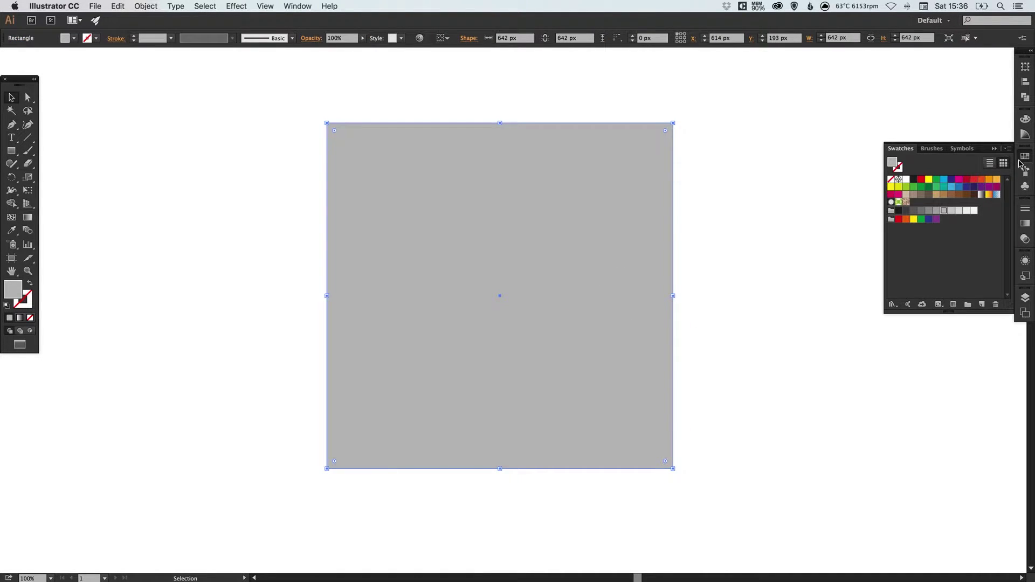
pyautogui.click(958, 210)
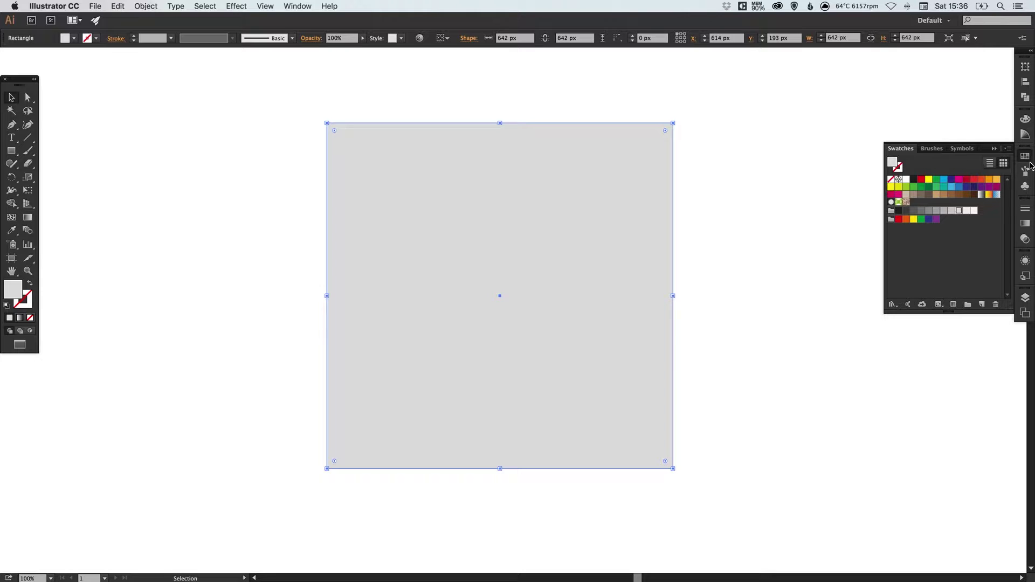
pyautogui.click(813, 194)
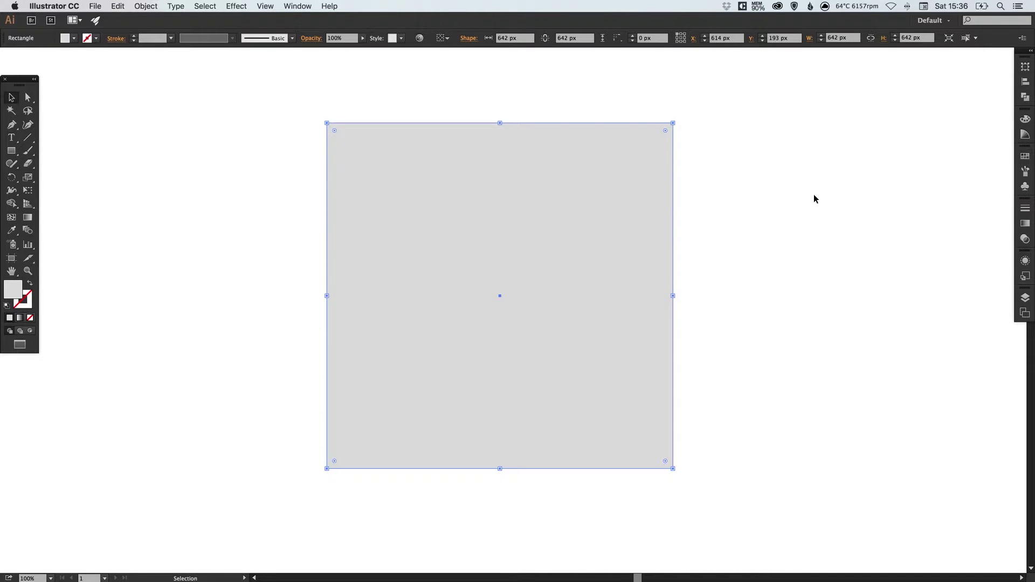
pyautogui.click(813, 194)
pyautogui.moveTo(733, 241); pyautogui.dragTo(726, 249)
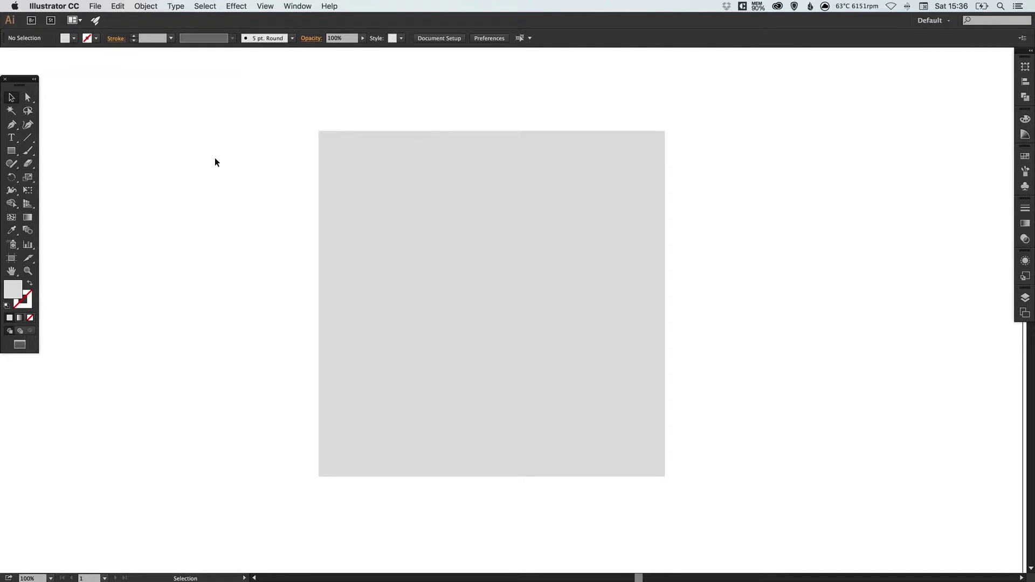
# - Select the light grey square and open Offset Path with Preview turned on
pyautogui.click(368, 192)
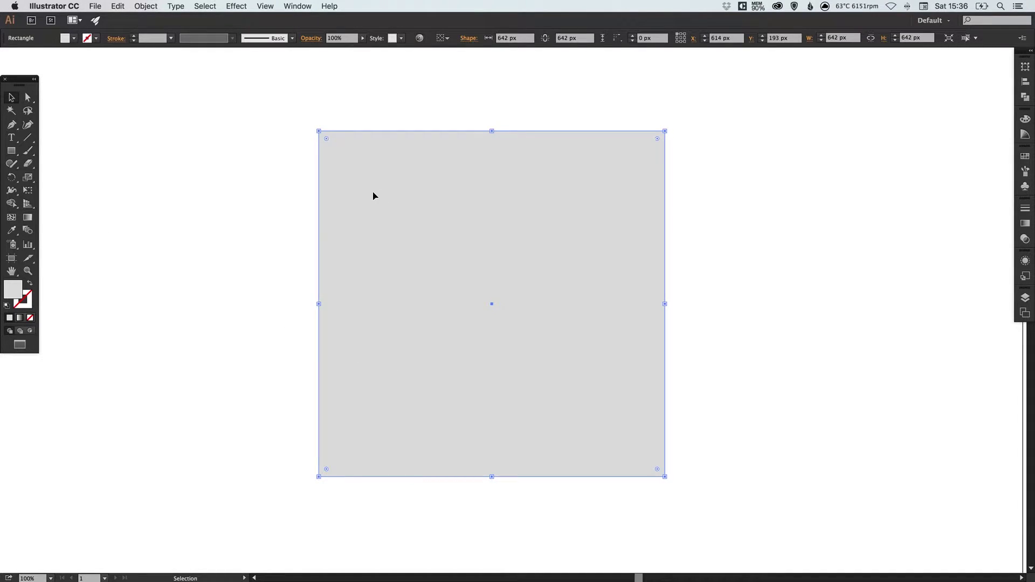
pyautogui.click(144, 6)
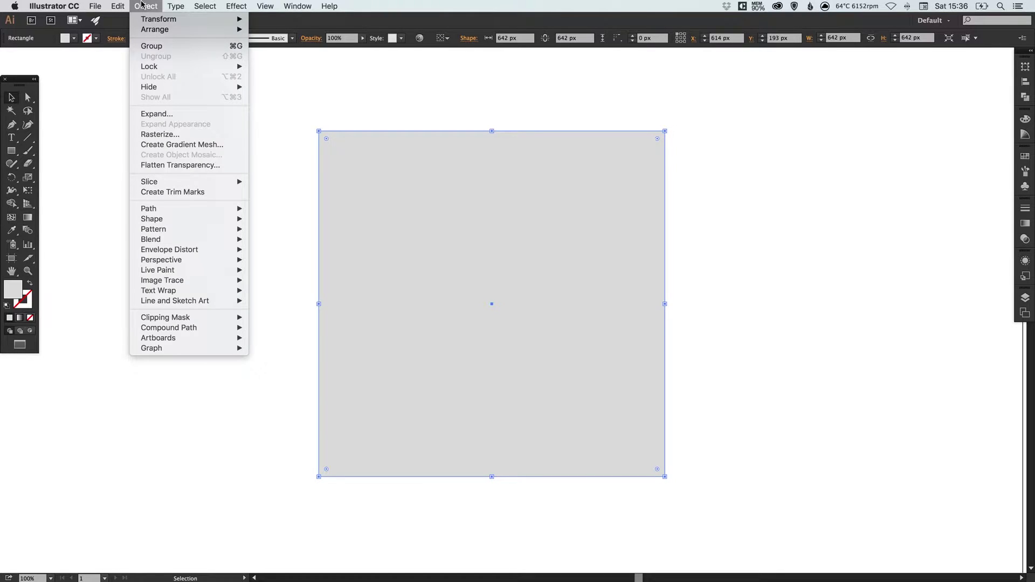
pyautogui.moveTo(214, 210)
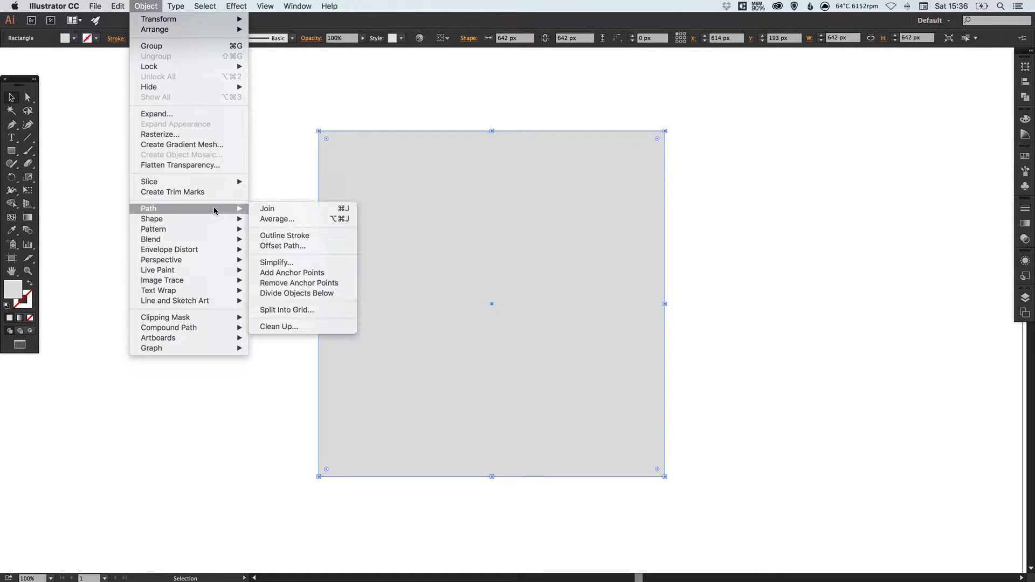
pyautogui.click(283, 246)
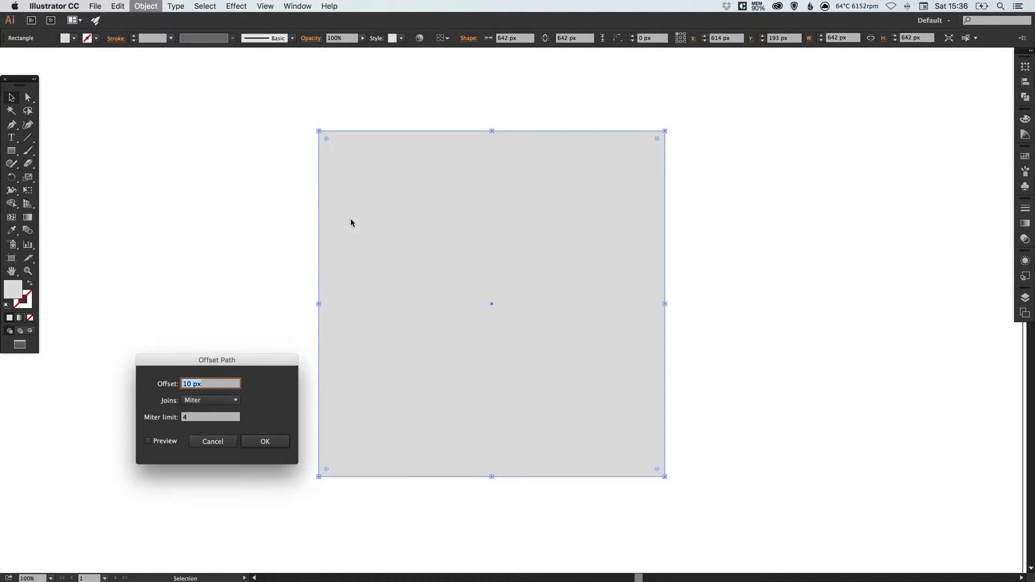
pyautogui.click(156, 443)
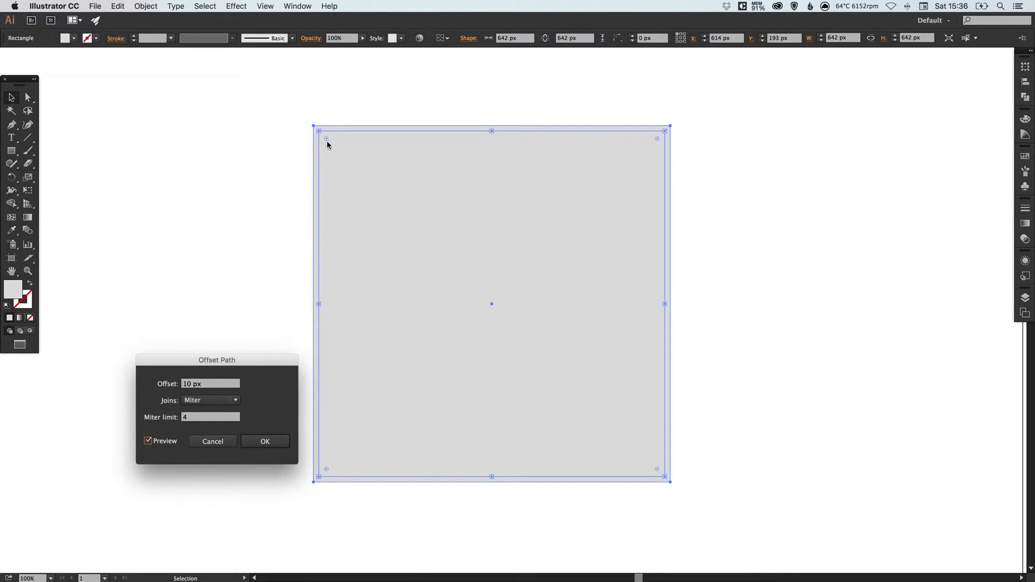
# - Set the offset to -30 px and confirm to create the inset square
pyautogui.click(202, 385)
pyautogui.moveTo(202, 385); pyautogui.dragTo(177, 384)
pyautogui.write('30')
pyautogui.press('Tab')
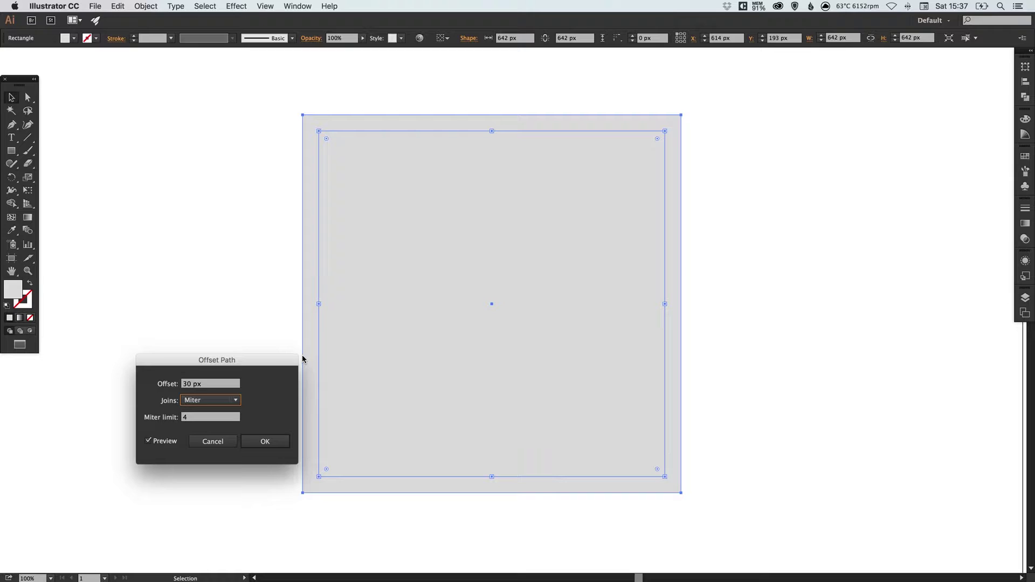
pyautogui.hotkey('shift', 'Tab')
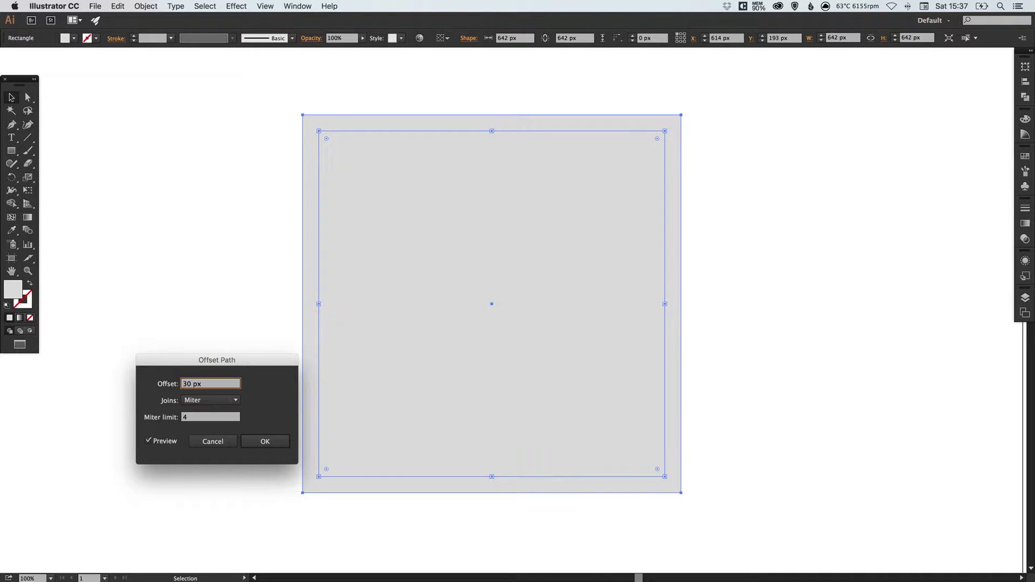
pyautogui.write('-30')
pyautogui.press('Tab')
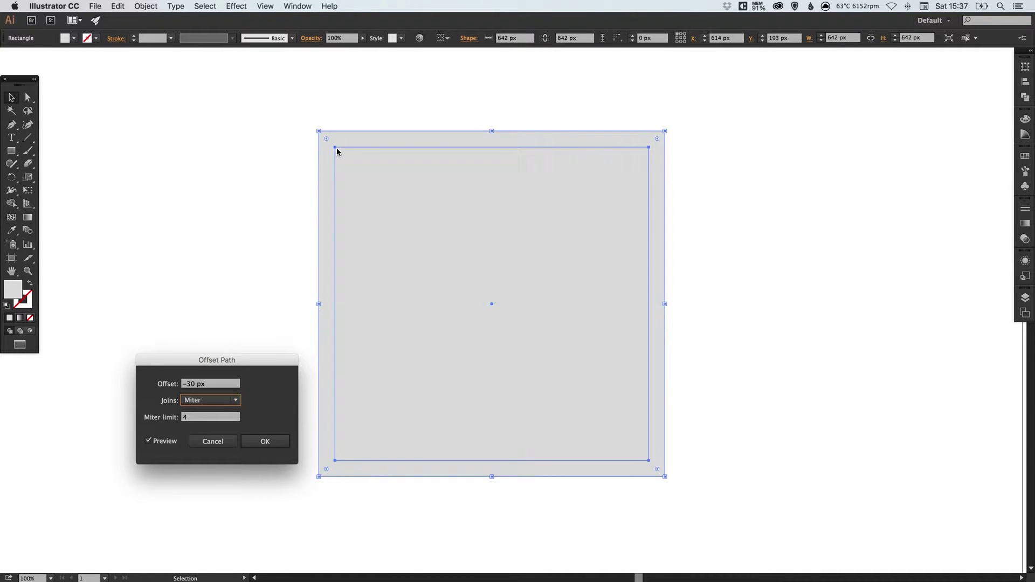
pyautogui.click(271, 443)
pyautogui.click(274, 440)
# - Fill the inner square with a darker grey swatch
pyautogui.click(307, 281)
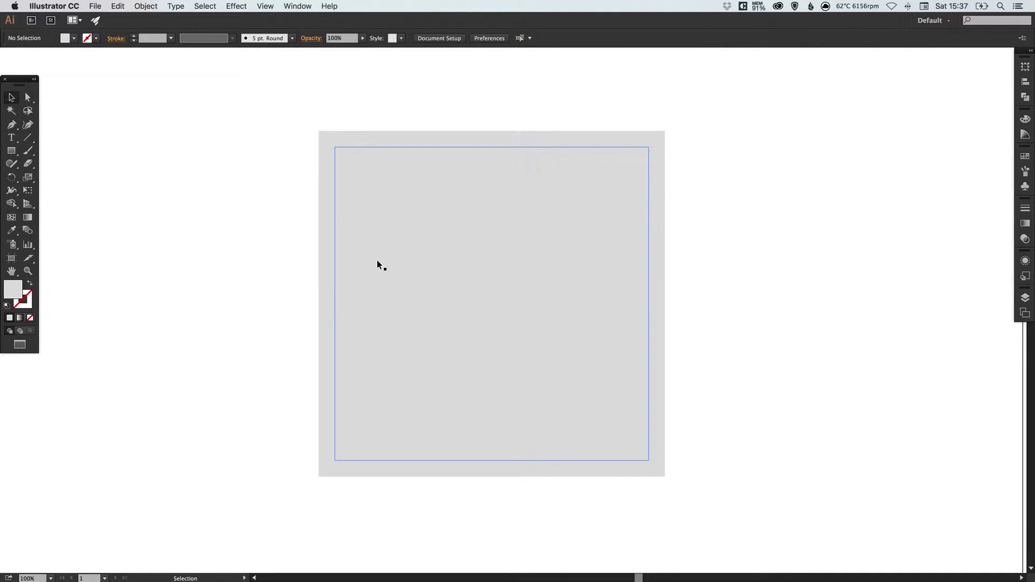
pyautogui.moveTo(377, 272); pyautogui.dragTo(767, 272)
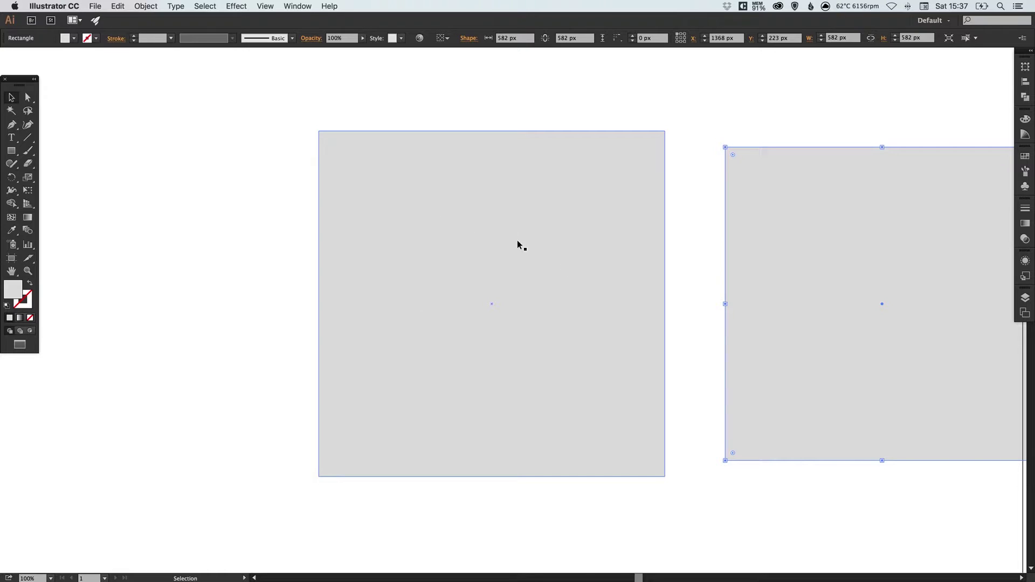
pyautogui.press('a')
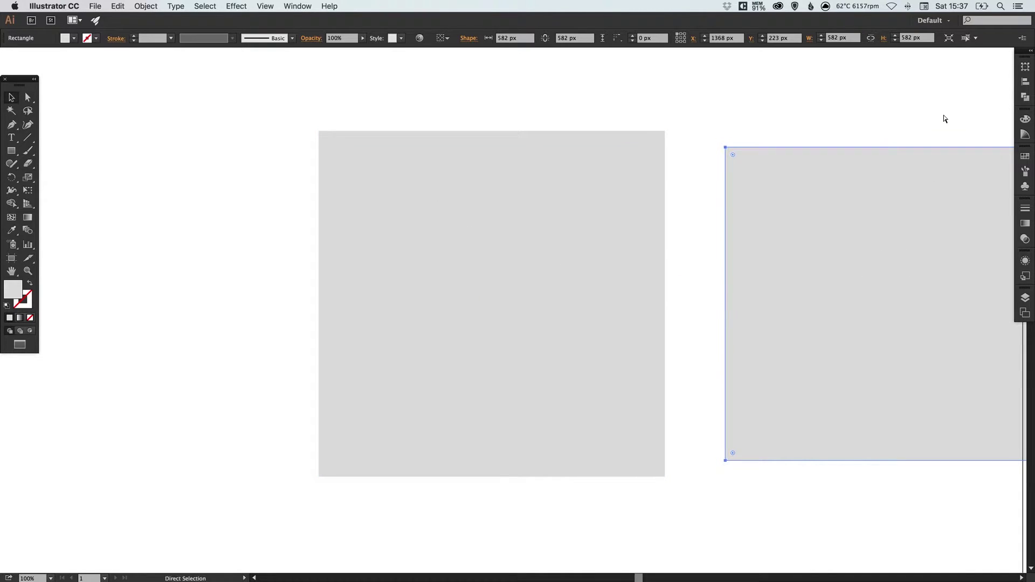
pyautogui.press('super+z')
pyautogui.press('v')
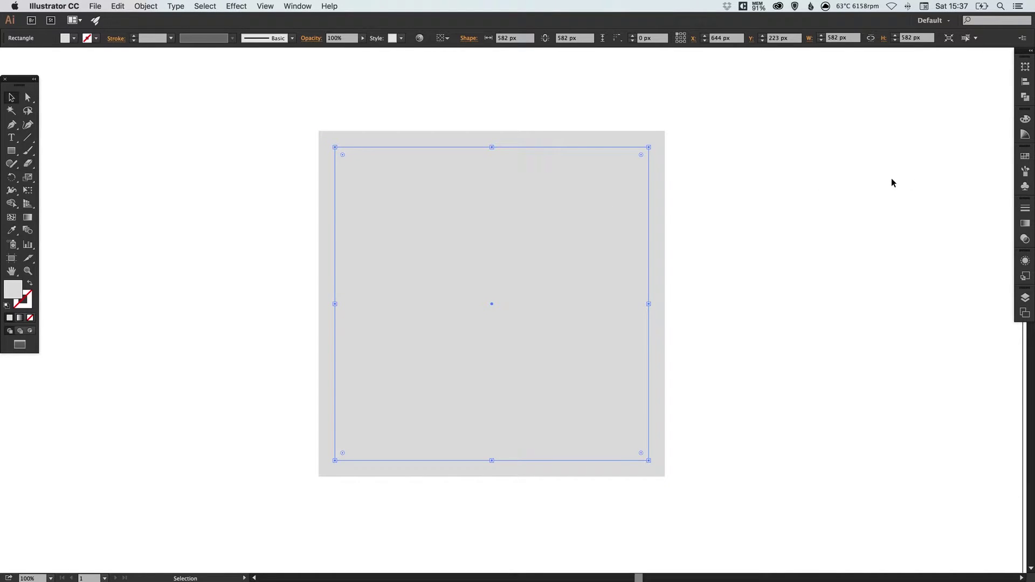
pyautogui.click(1024, 156)
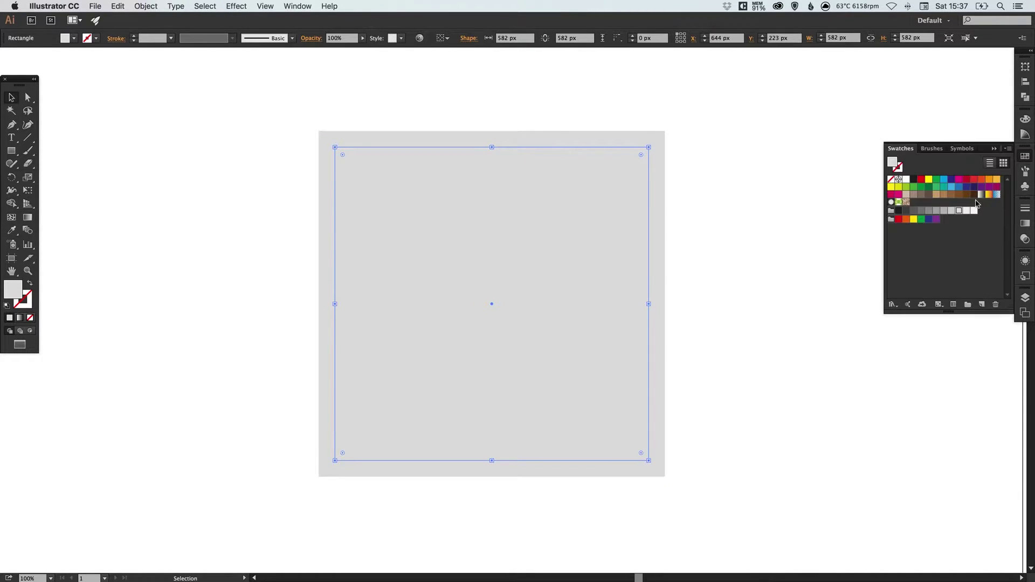
pyautogui.click(947, 211)
pyautogui.click(1025, 156)
pyautogui.click(673, 249)
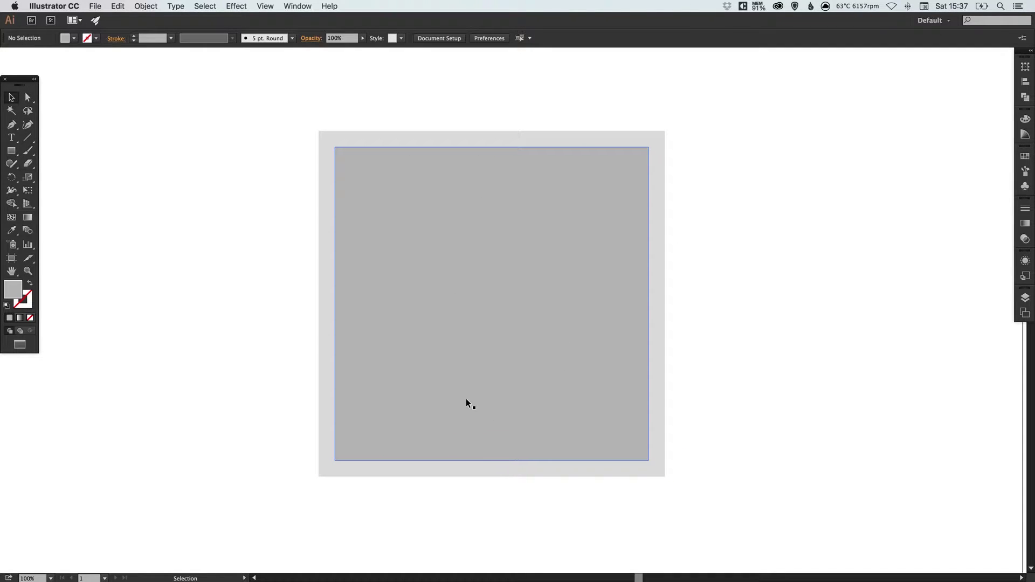
# - Raise the inner square's bottom edge to about 453 px tall, leaving a light strip below
pyautogui.click(519, 435)
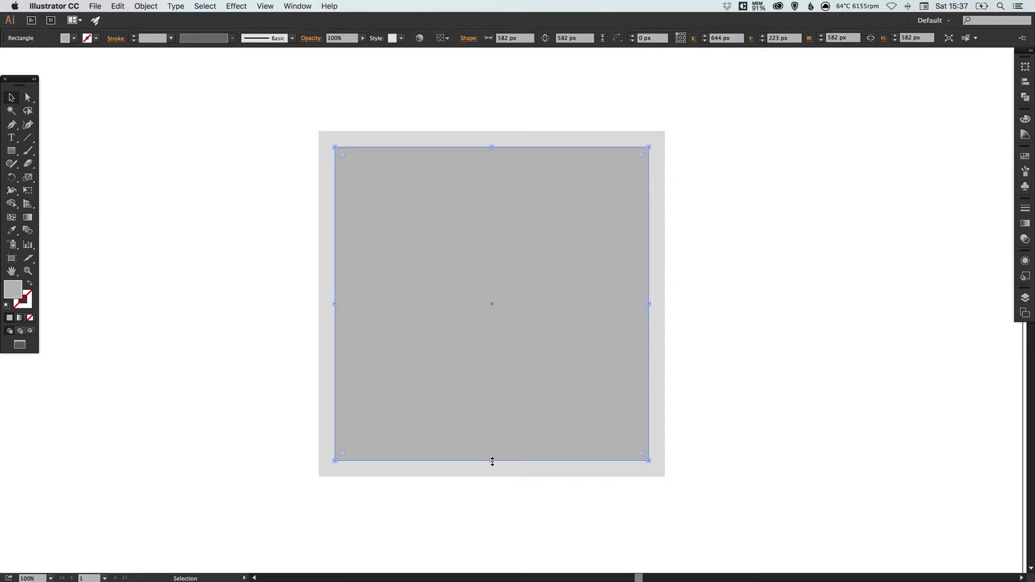
pyautogui.moveTo(491, 462); pyautogui.dragTo(492, 391)
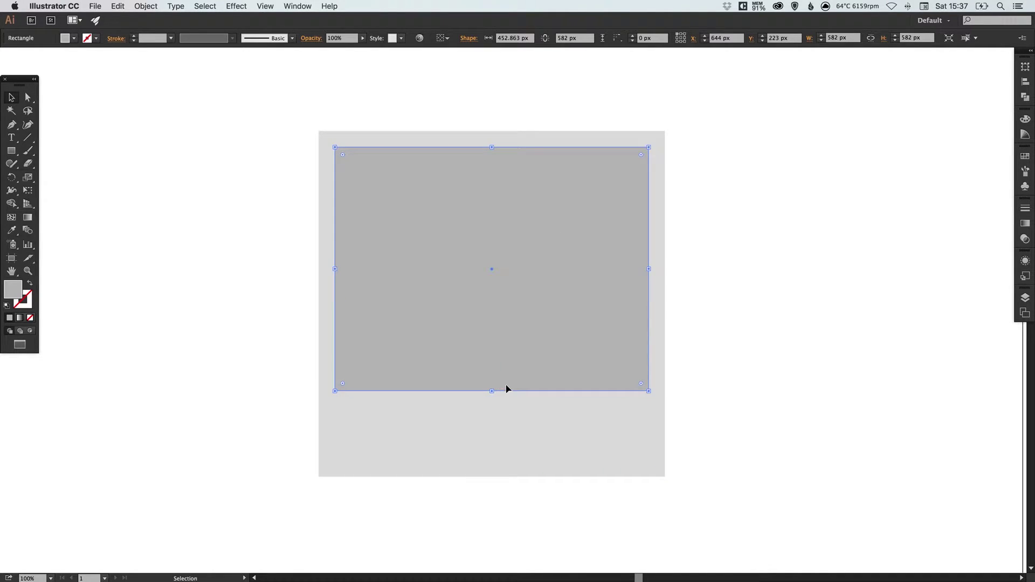
pyautogui.click(712, 325)
pyautogui.scroll(-2, 540, 312)
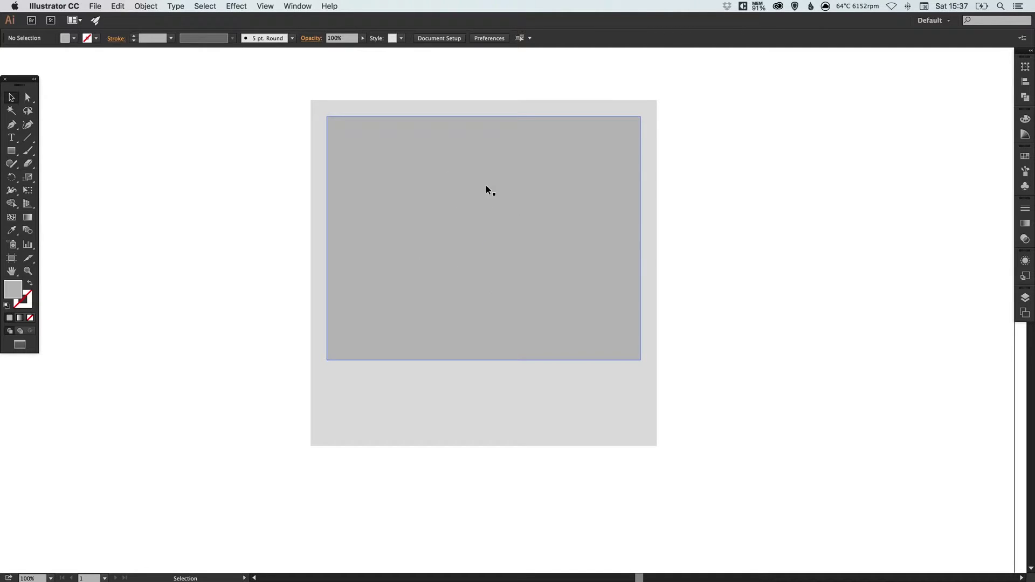
# - Add the 'Super Super Cute Cat' title text and place it below the photo area
pyautogui.scroll(-2, 441, 278)
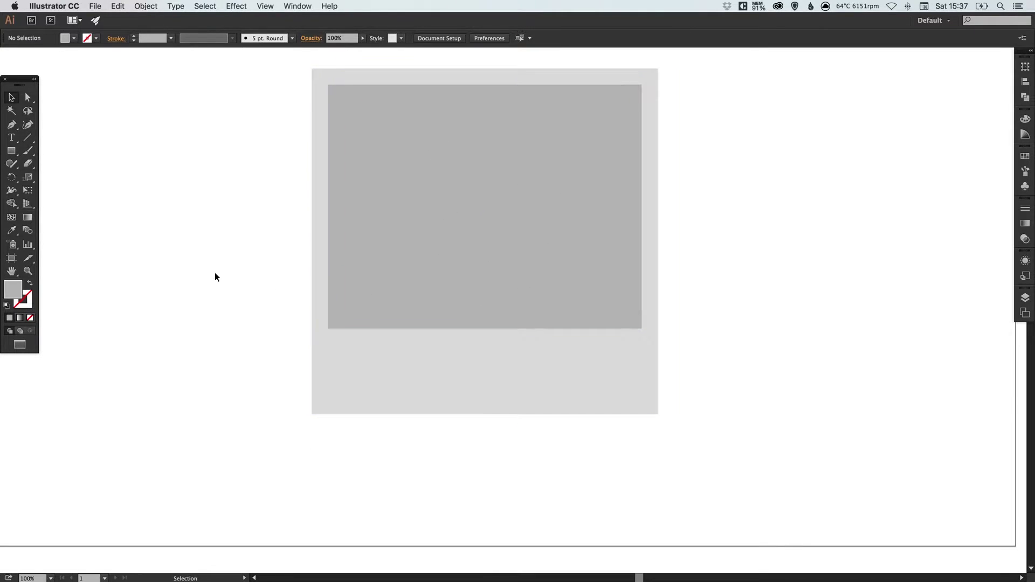
pyautogui.click(13, 139)
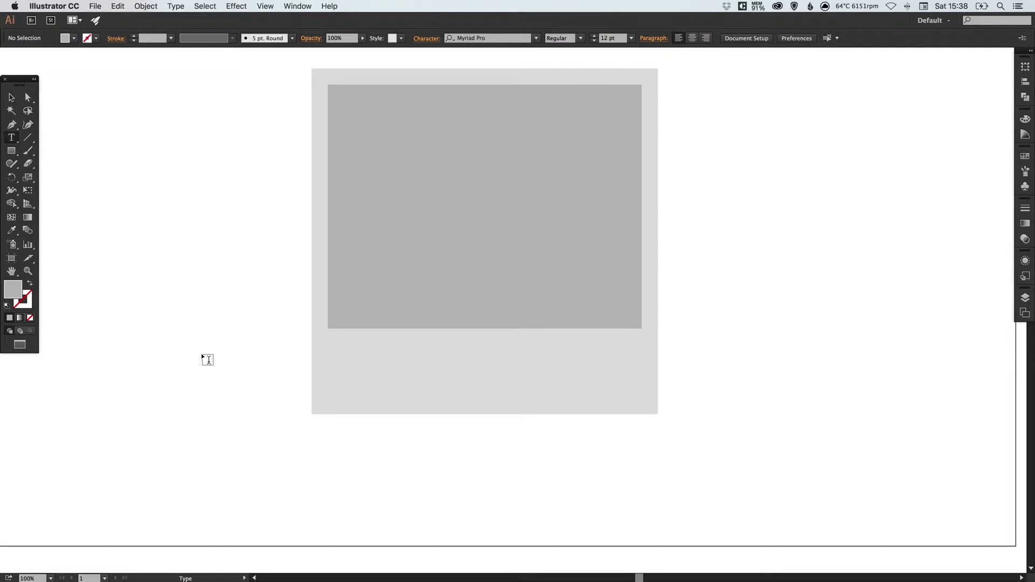
pyautogui.click(204, 352)
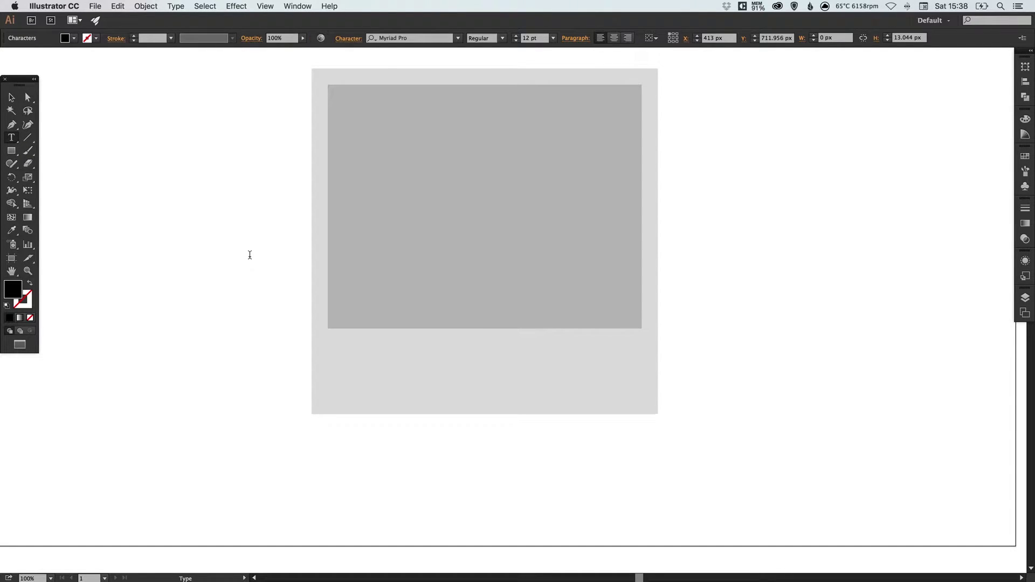
pyautogui.write('Super C')
pyautogui.press('BackSpace')
pyautogui.write('Super Cute Cat')
pyautogui.click(13, 96)
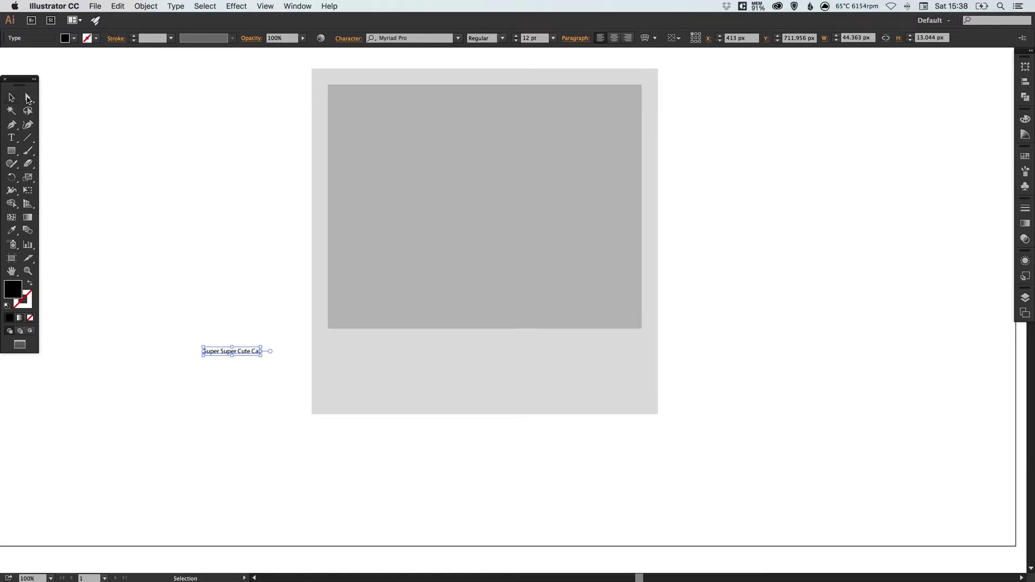
pyautogui.moveTo(263, 346); pyautogui.dragTo(418, 356)
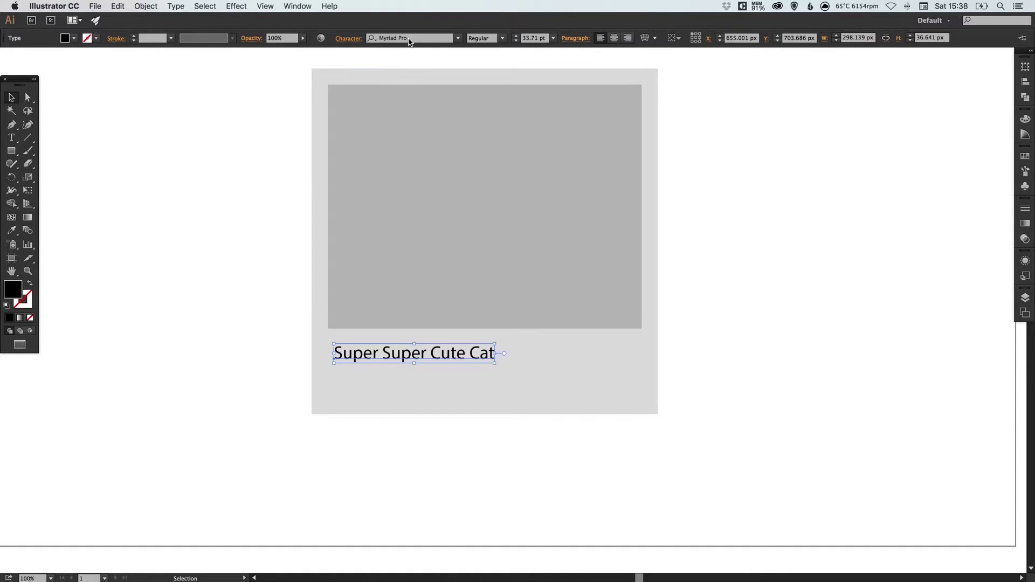
# - Set the title's font to Helvetica Light
pyautogui.click(408, 37)
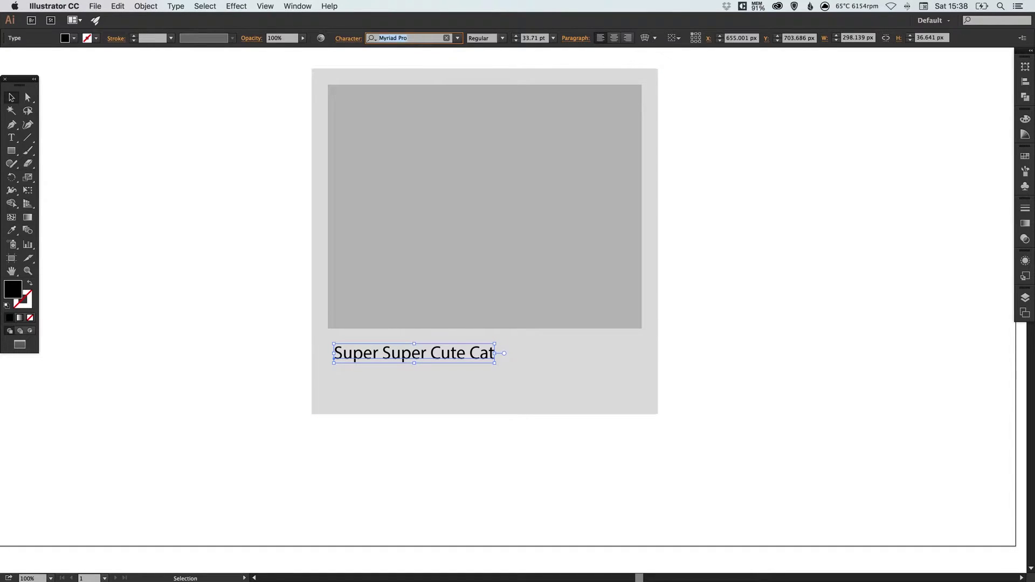
pyautogui.write('Helvetica')
pyautogui.press('Return')
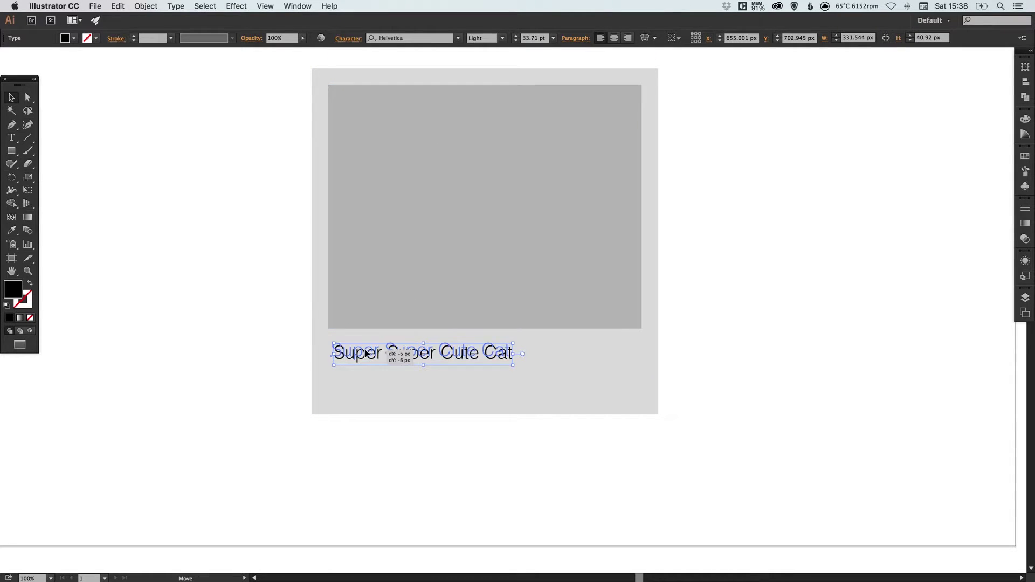
# - Nudge the title into position in the light strip beneath the darker square
pyautogui.moveTo(367, 356); pyautogui.dragTo(361, 335)
pyautogui.press('super+shift+a')
pyautogui.moveTo(244, 281); pyautogui.dragTo(552, 448)
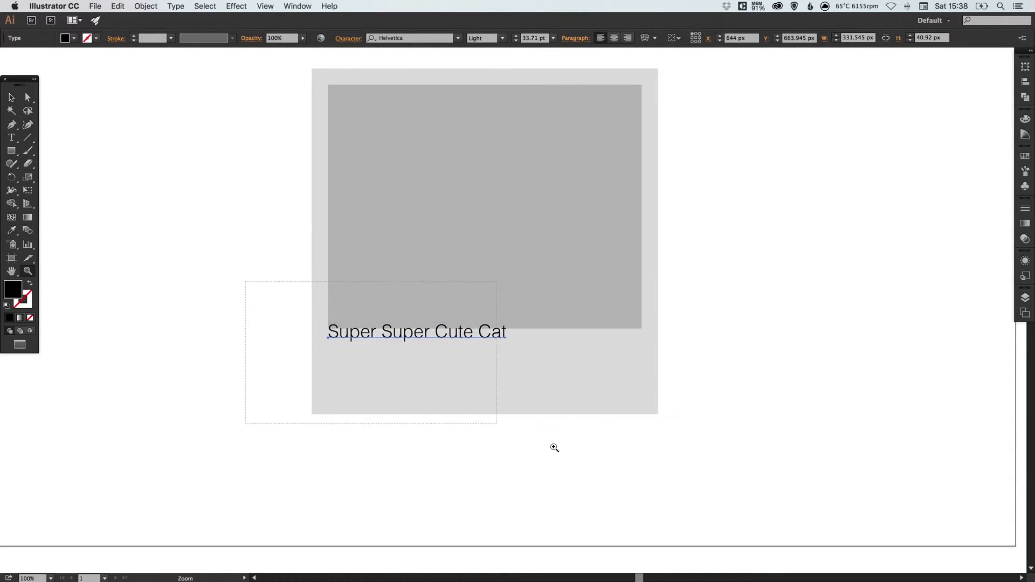
pyautogui.moveTo(385, 215); pyautogui.dragTo(393, 264)
pyautogui.press('super+shift+a')
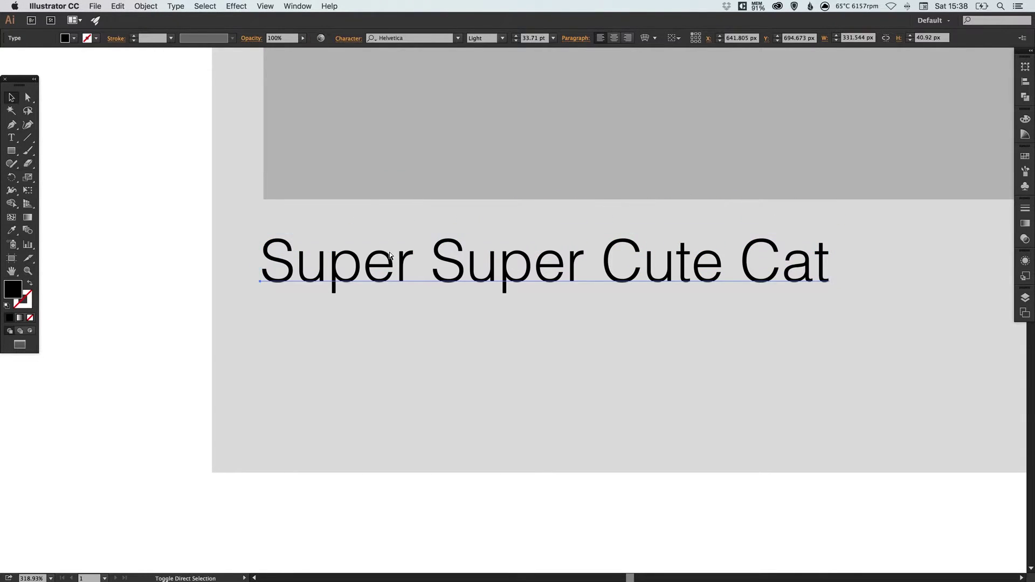
pyautogui.press('super+1')
pyautogui.press('space')
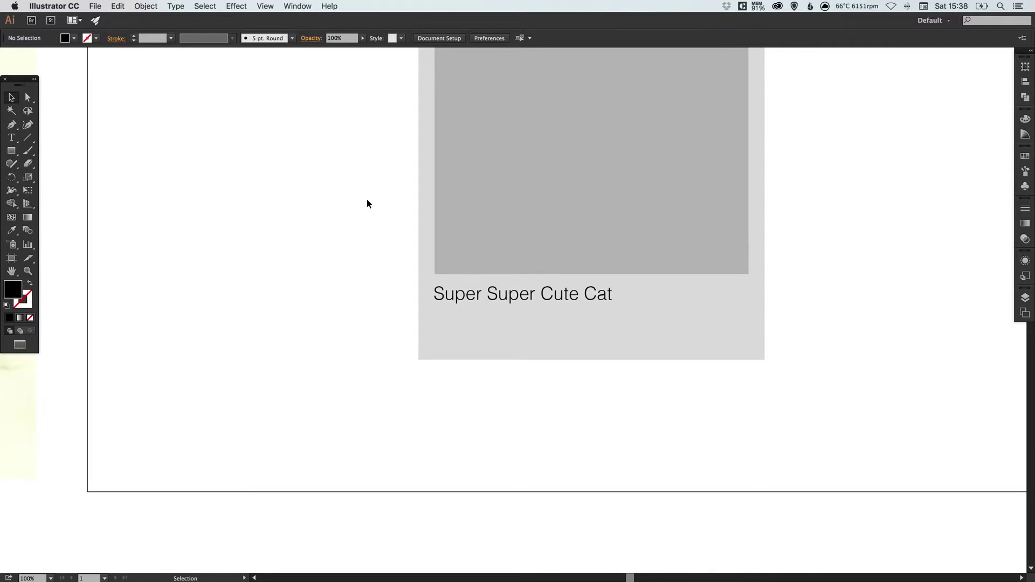
# - Centre-align the title's text
pyautogui.moveTo(623, 261); pyautogui.dragTo(491, 334)
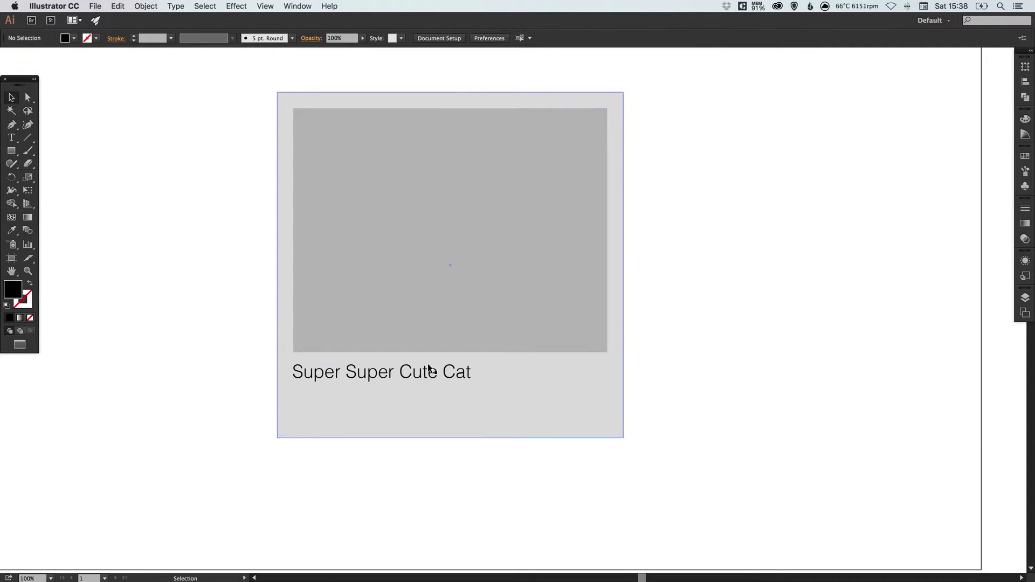
pyautogui.moveTo(429, 370)
pyautogui.mouseDown()
pyautogui.moveTo(462, 376)
pyautogui.moveTo(441, 377)
pyautogui.mouseUp()
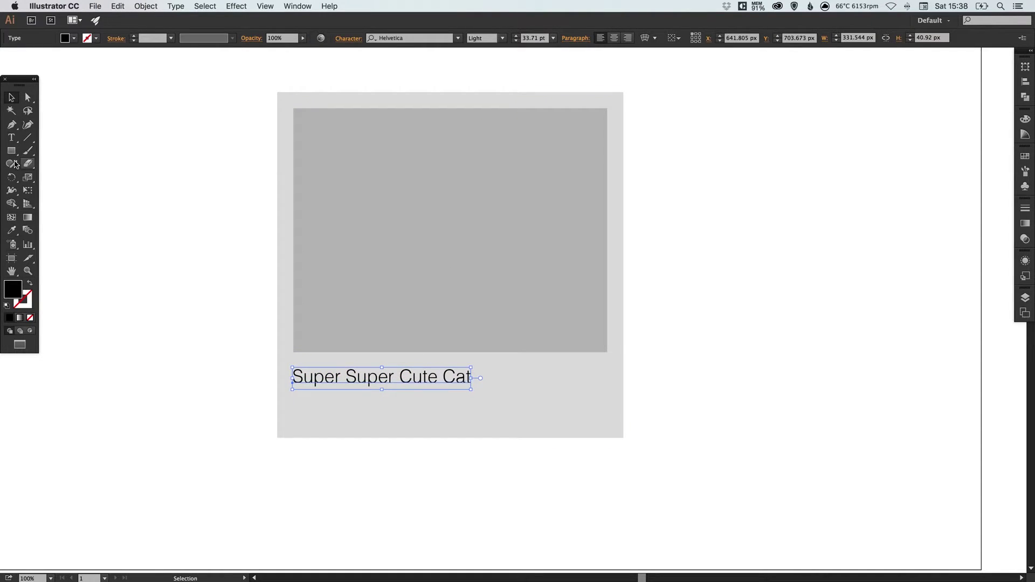
pyautogui.click(12, 138)
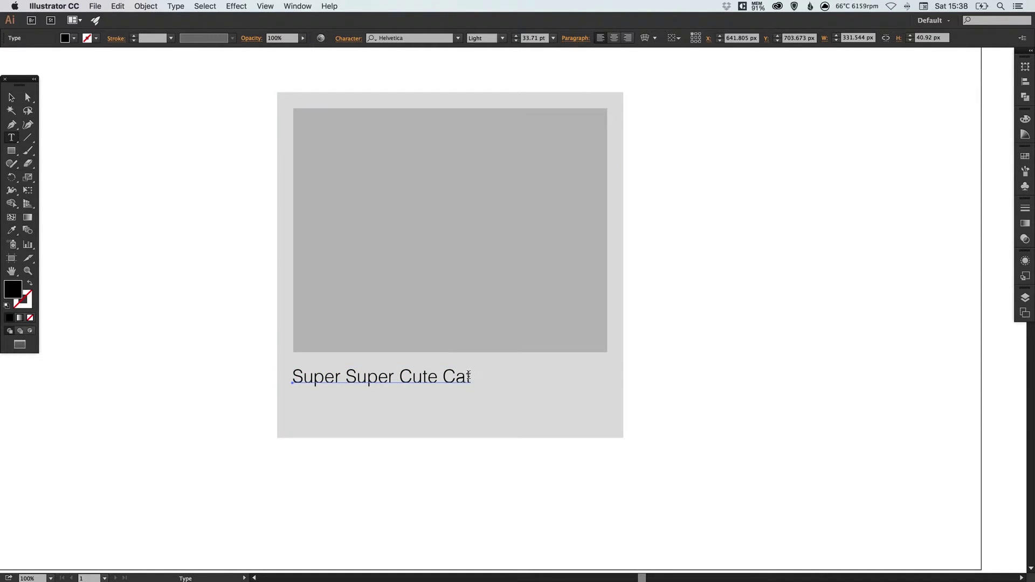
pyautogui.moveTo(471, 376); pyautogui.dragTo(271, 364)
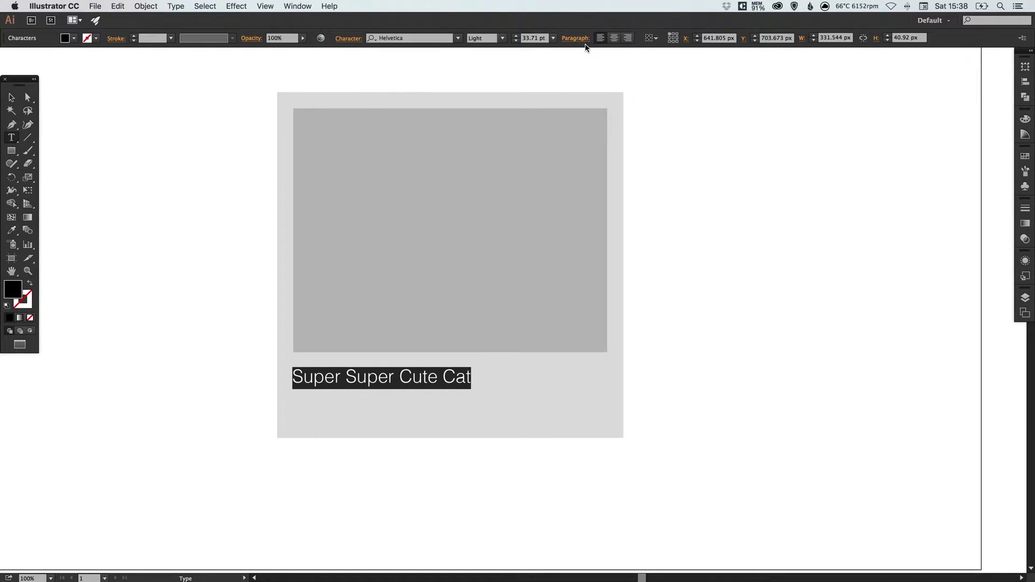
pyautogui.click(615, 39)
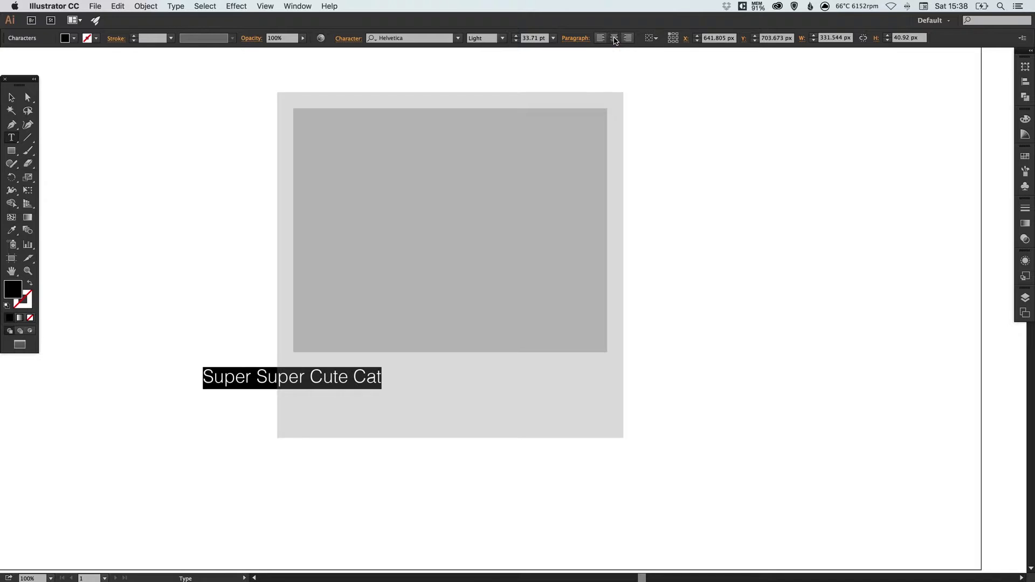
pyautogui.click(12, 97)
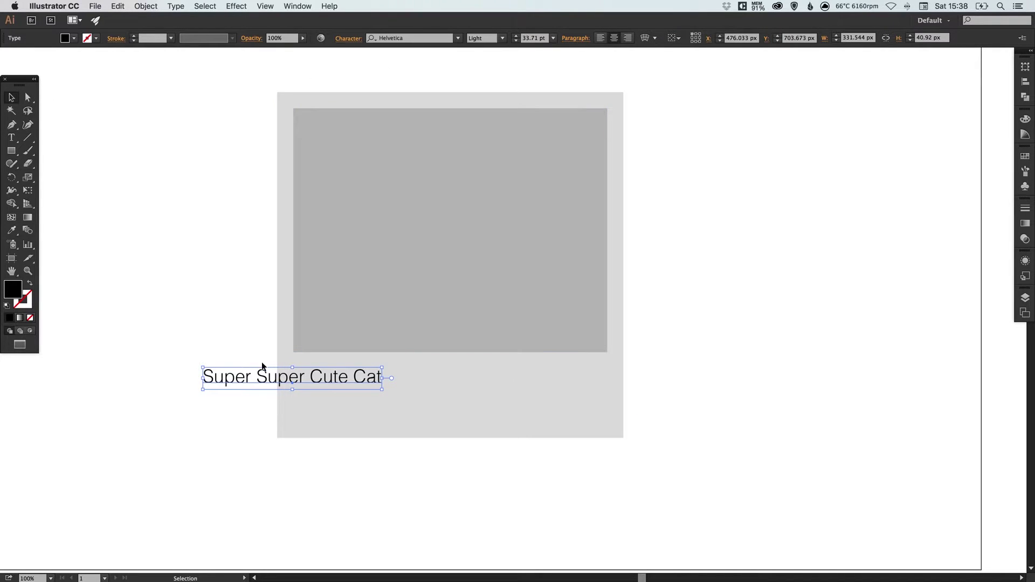
pyautogui.click(237, 354)
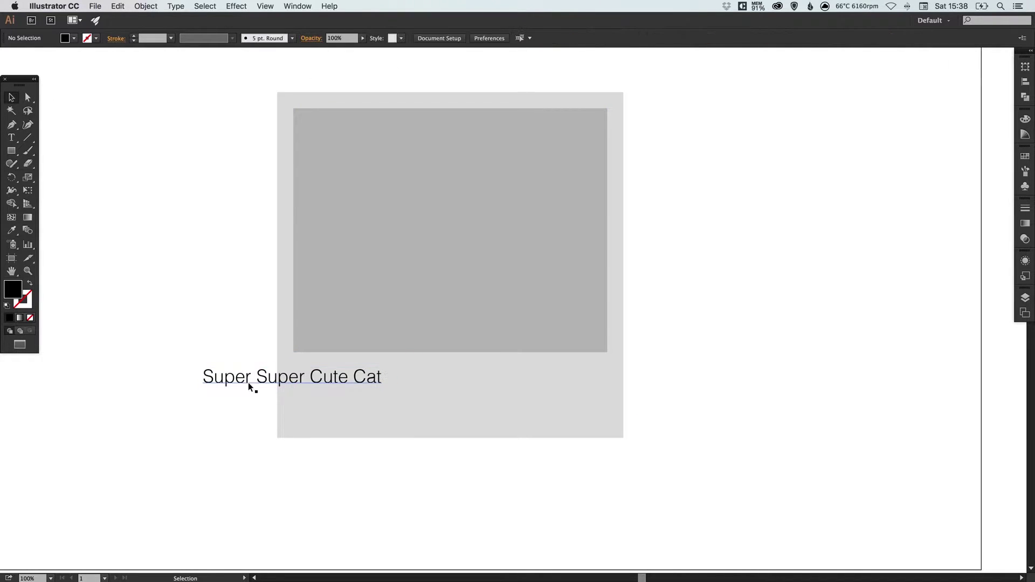
# - Turn on Smart Guides and snap the title centred under the photo placeholder
pyautogui.click(266, 7)
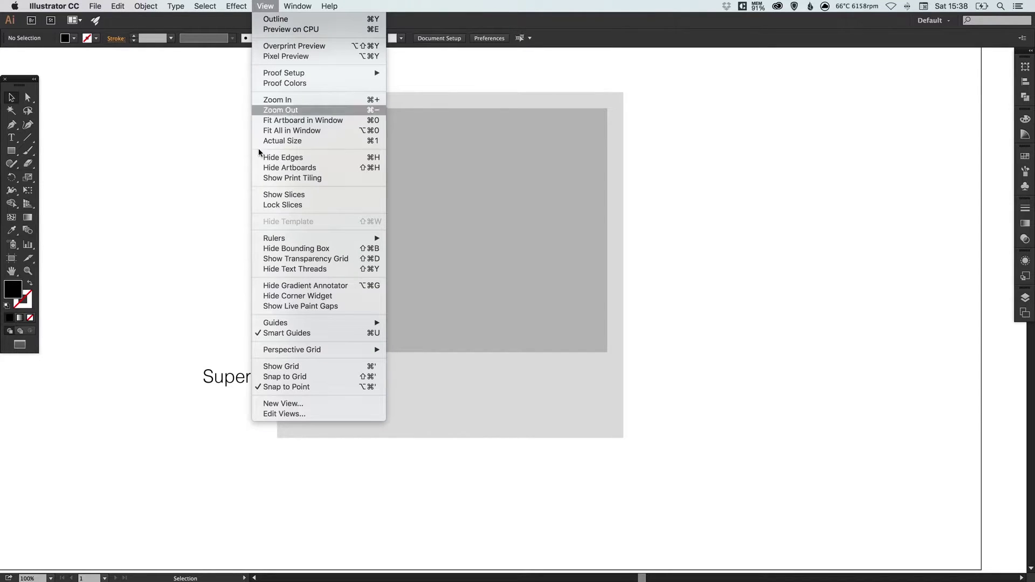
pyautogui.click(267, 334)
pyautogui.moveTo(256, 384); pyautogui.dragTo(414, 381)
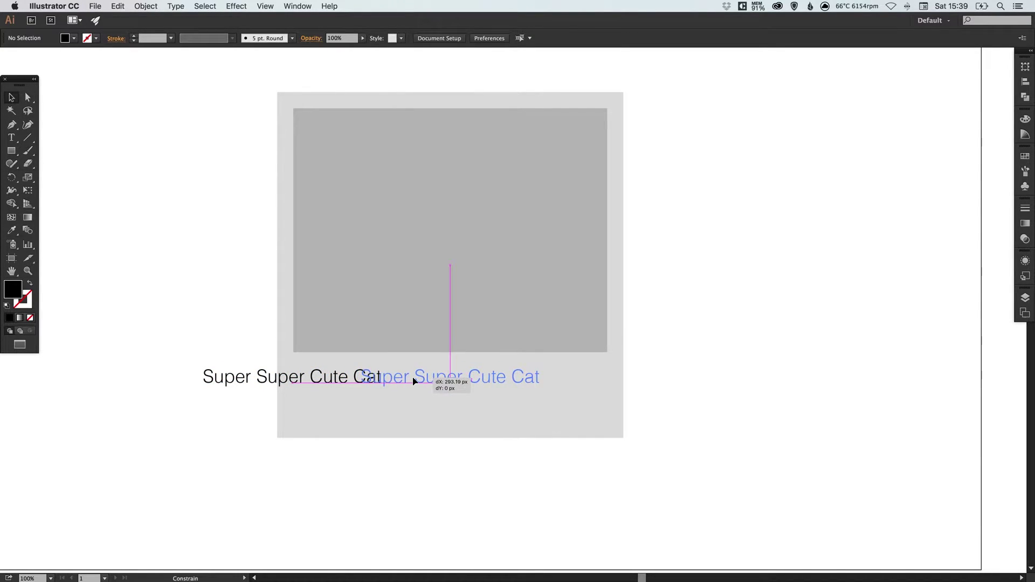
pyautogui.moveTo(414, 381); pyautogui.dragTo(414, 381)
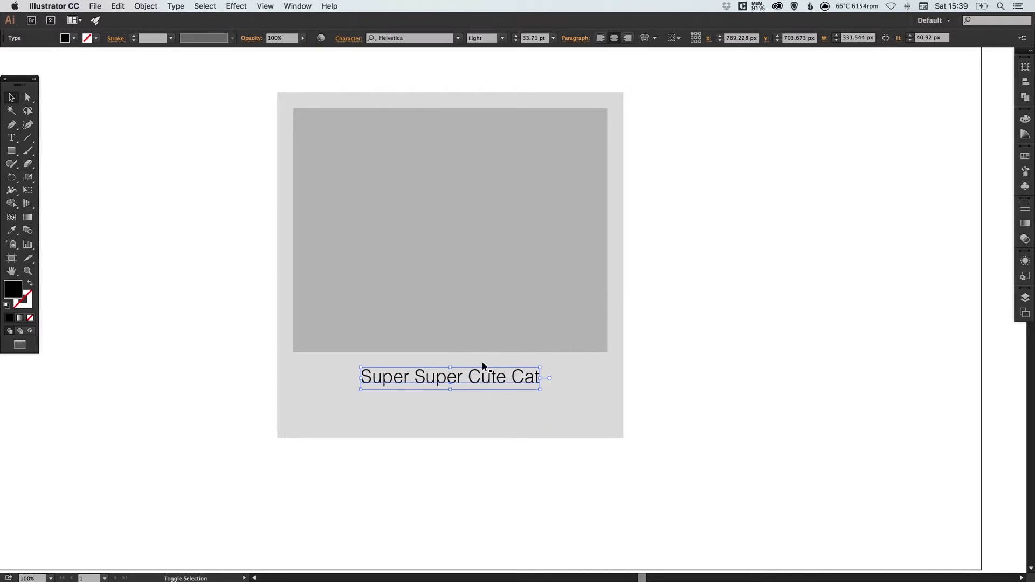
pyautogui.click(711, 292)
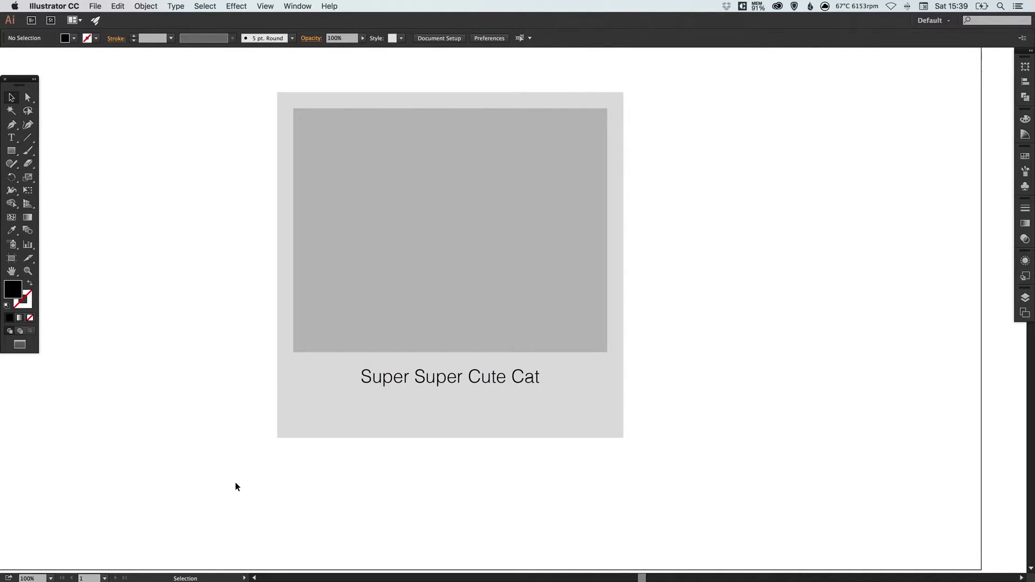
pyautogui.press('space')
pyautogui.moveTo(543, 245); pyautogui.dragTo(571, 283)
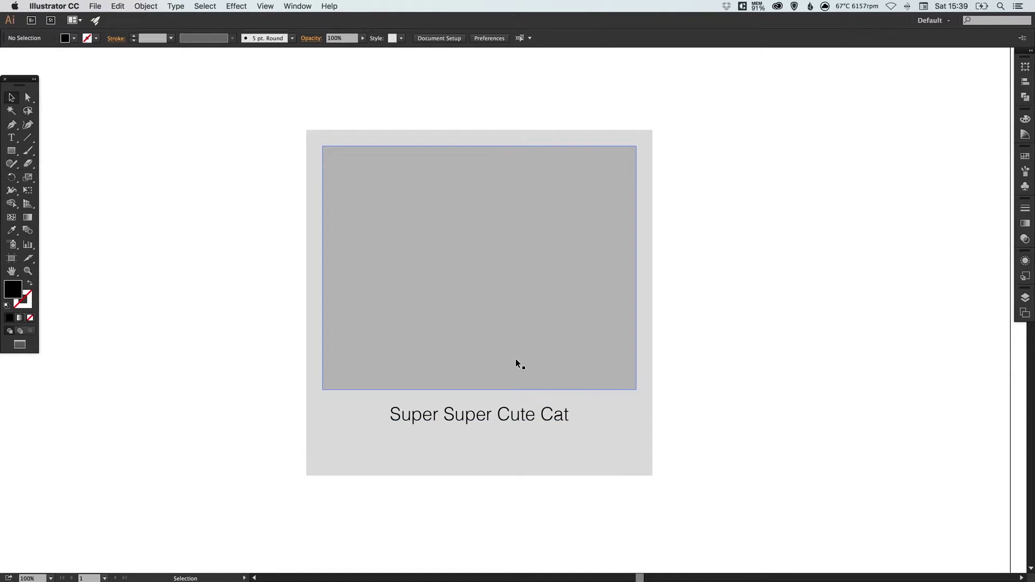
pyautogui.scroll(-3, 473, 365)
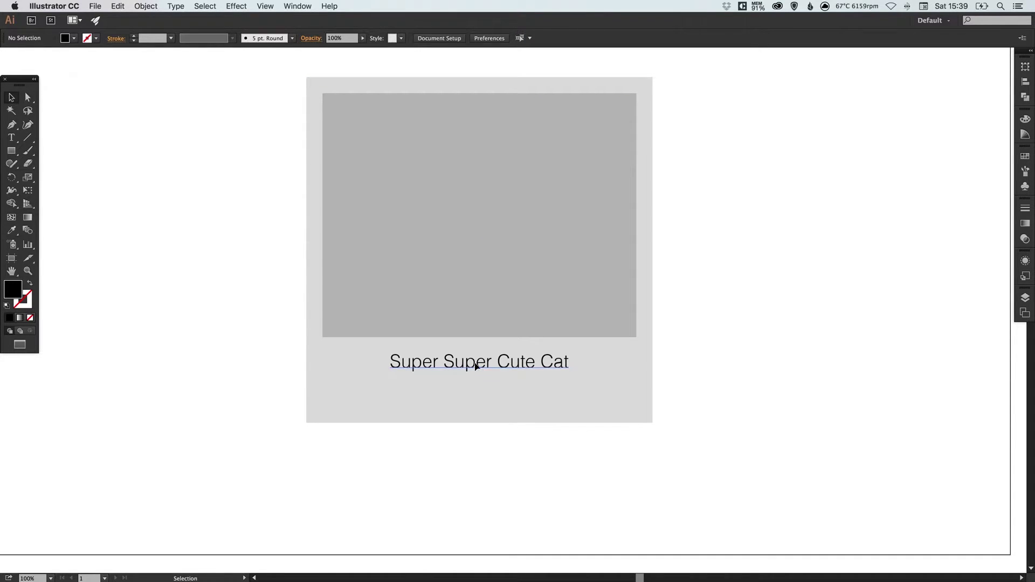
# - Duplicate the title 50 px below and retype the copy as 'June 2016'
pyautogui.moveTo(475, 366); pyautogui.dragTo(474, 391)
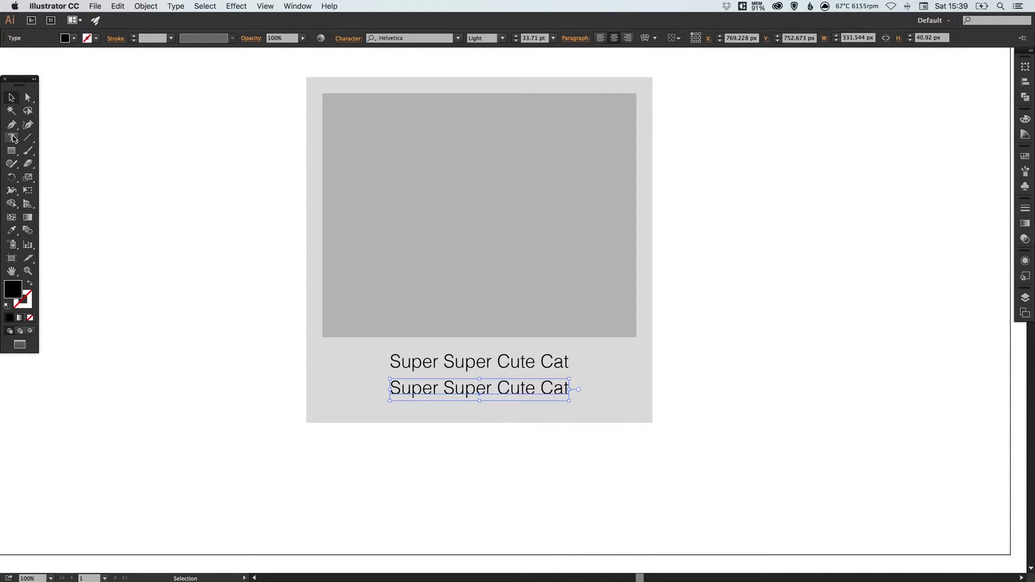
pyautogui.click(13, 138)
pyautogui.click(464, 392)
pyautogui.press('super+a')
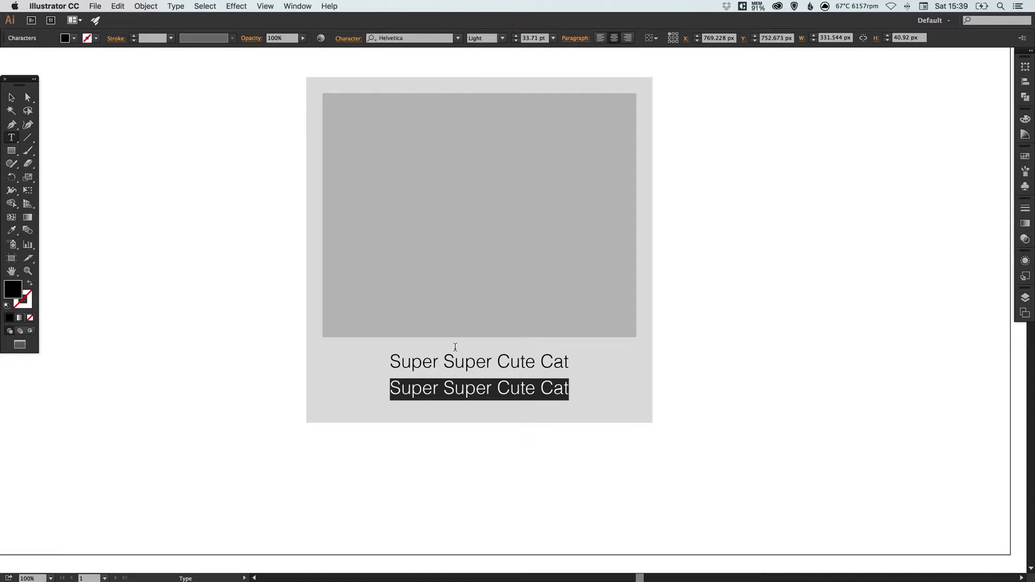
pyautogui.write('Jun')
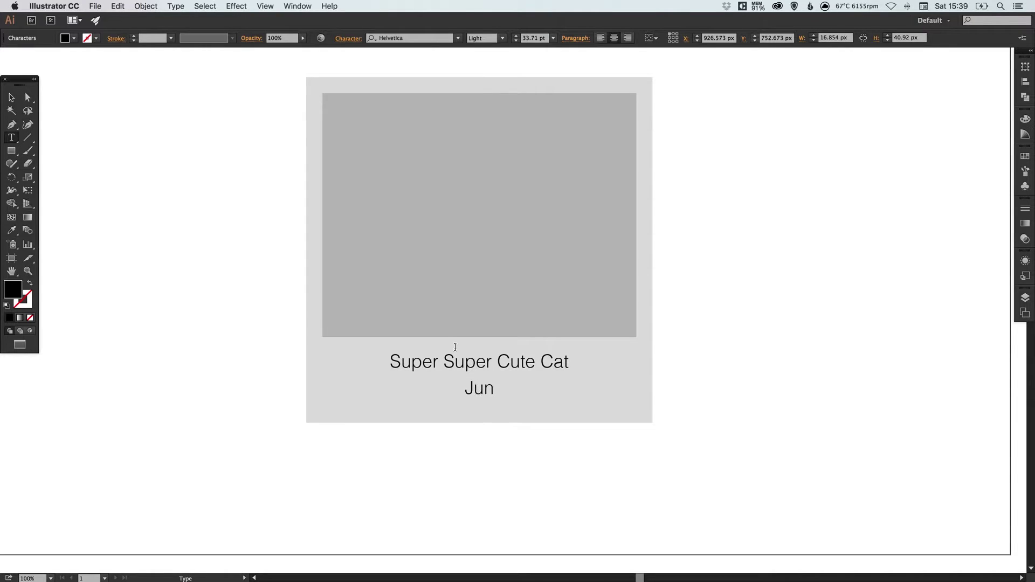
pyautogui.write('e 2016')
pyautogui.click(12, 97)
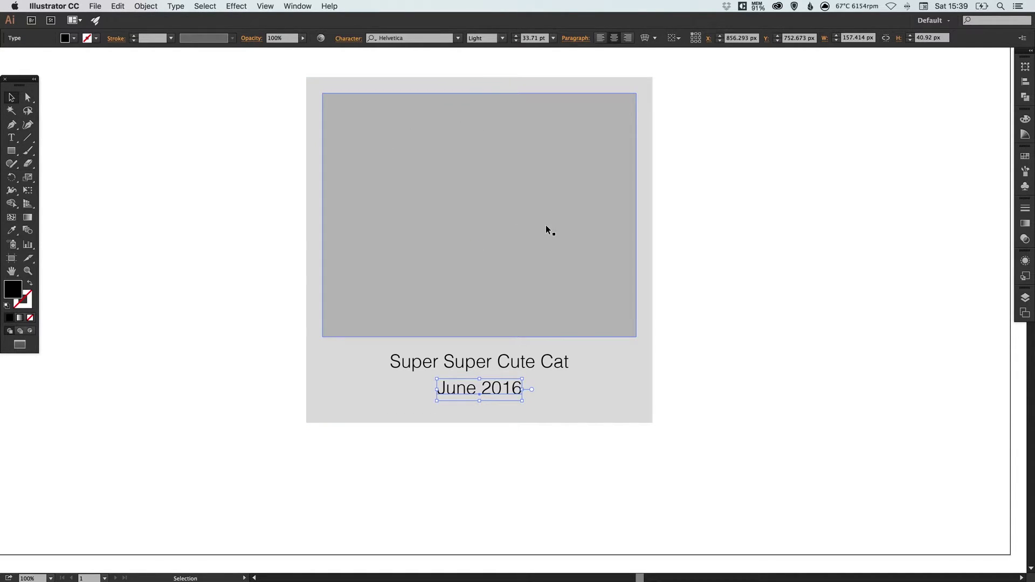
# - Set the June 2016 date line to 24 pt
pyautogui.click(553, 38)
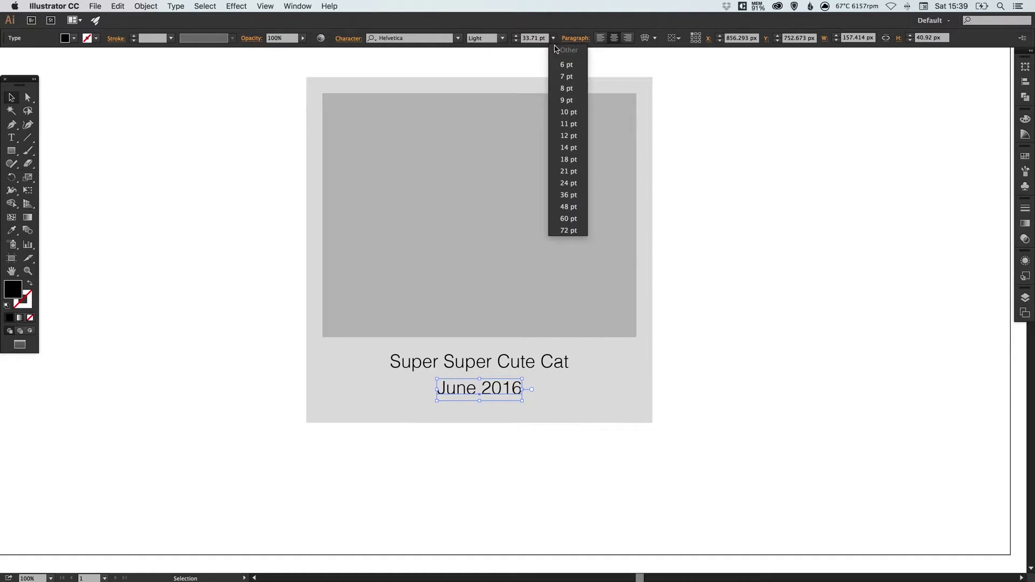
pyautogui.click(572, 184)
pyautogui.click(732, 315)
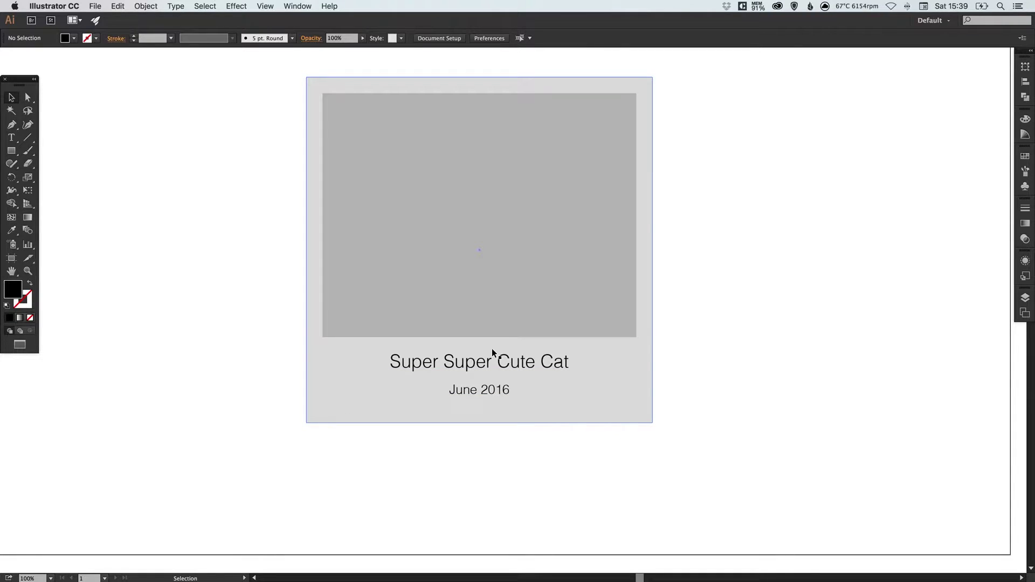
# - Left-align the June 2016 date and move it to the card's lower left
pyautogui.moveTo(490, 392); pyautogui.dragTo(490, 388)
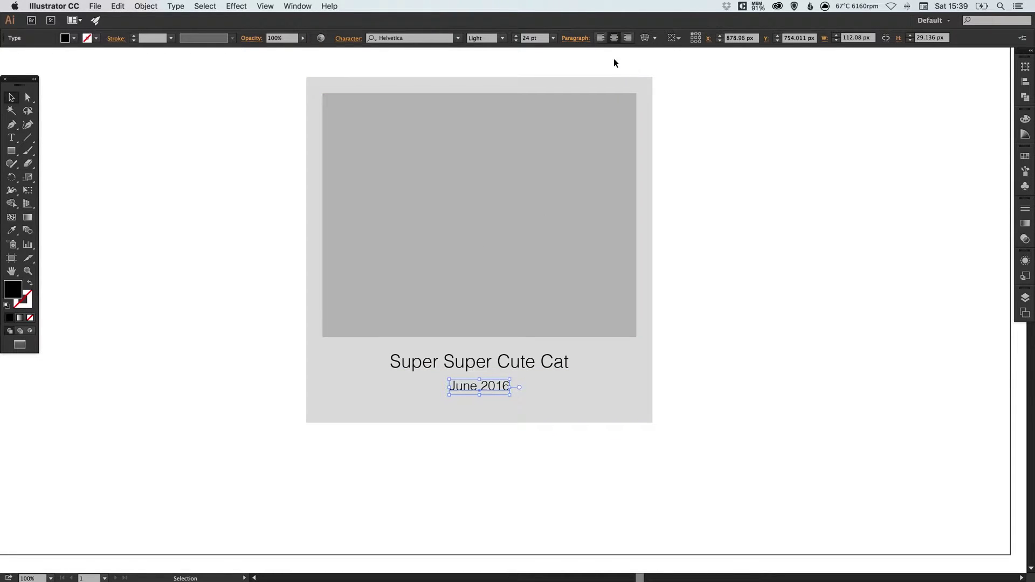
pyautogui.click(600, 37)
pyautogui.moveTo(495, 389); pyautogui.dragTo(340, 405)
pyautogui.click(221, 374)
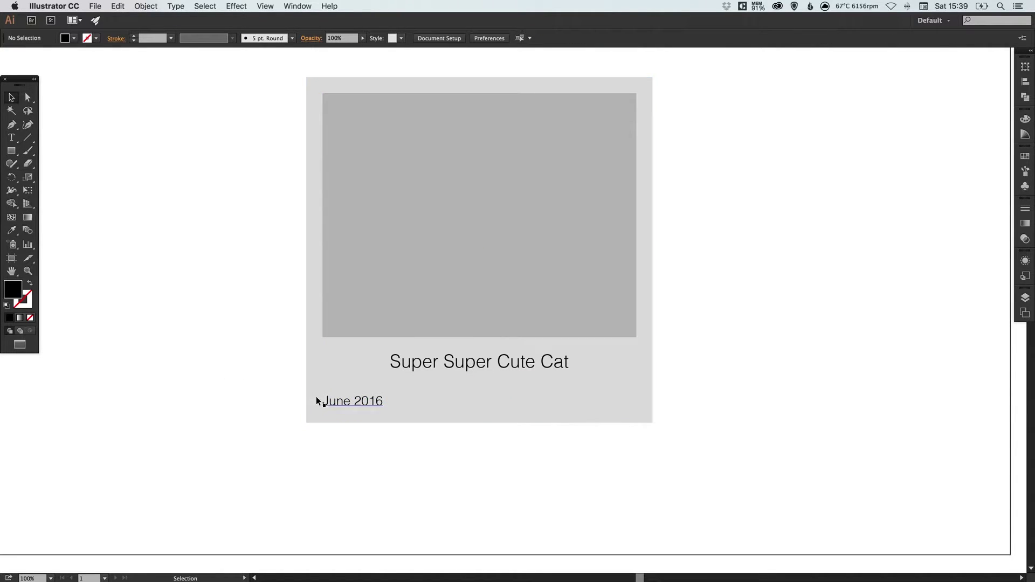
# - Copy the date to the lower right, change it to '236', and shift it right to the photo's edge
pyautogui.click(351, 402)
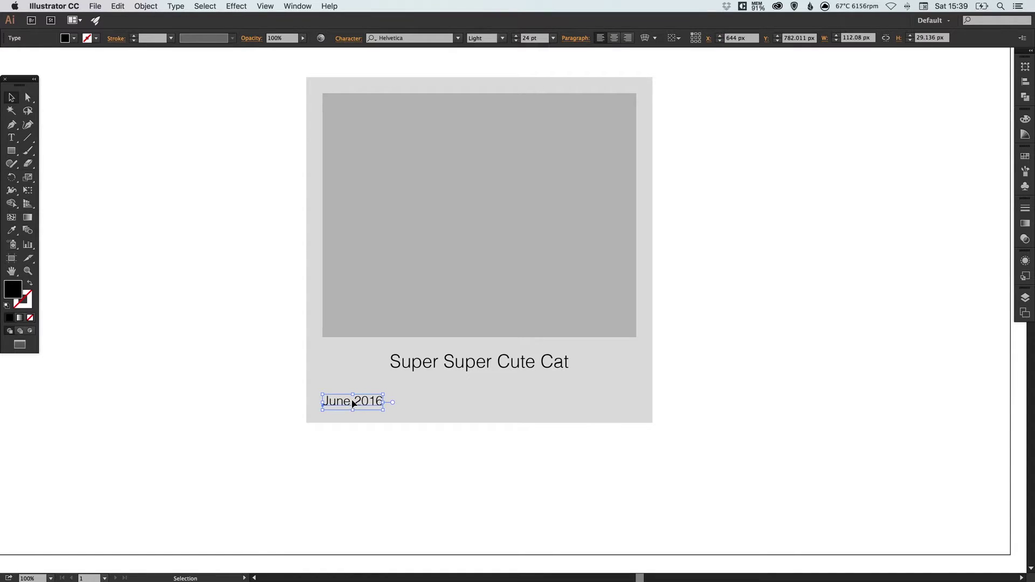
pyautogui.moveTo(339, 400); pyautogui.dragTo(601, 398)
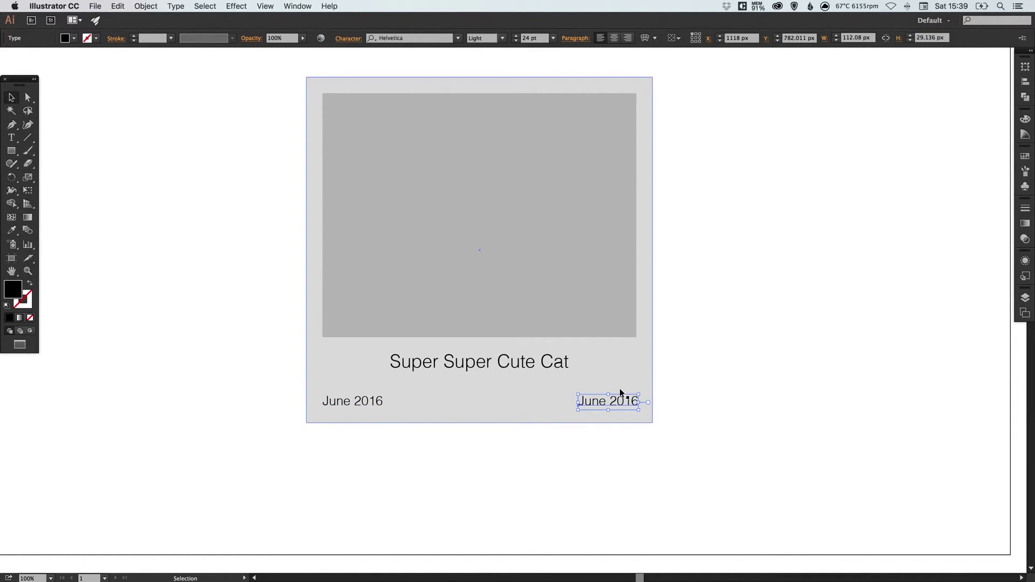
pyautogui.doubleClick(621, 399)
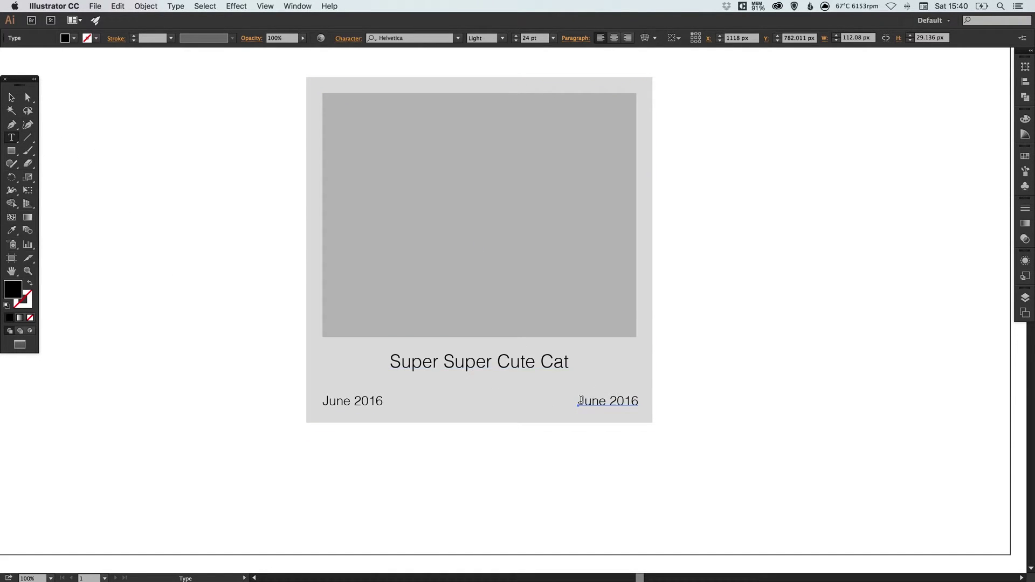
pyautogui.moveTo(577, 400); pyautogui.dragTo(640, 402)
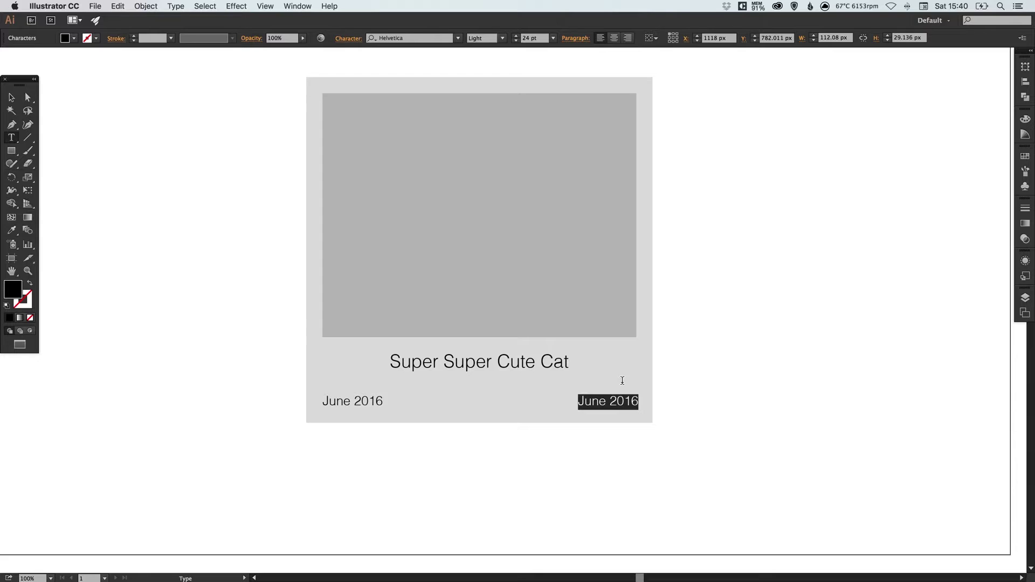
pyautogui.write('23')
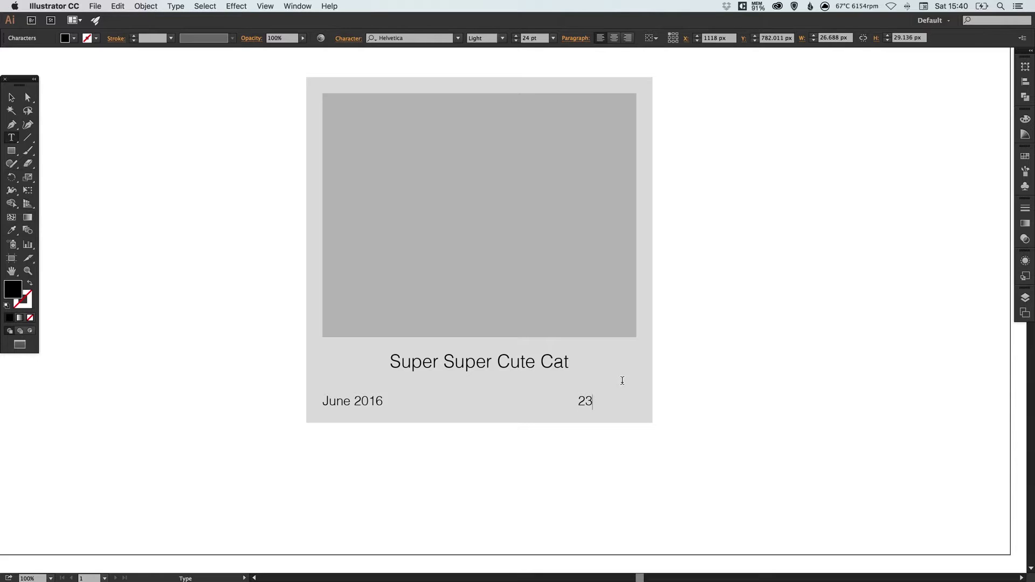
pyautogui.write('6')
pyautogui.press('Escape')
pyautogui.click(252, 257)
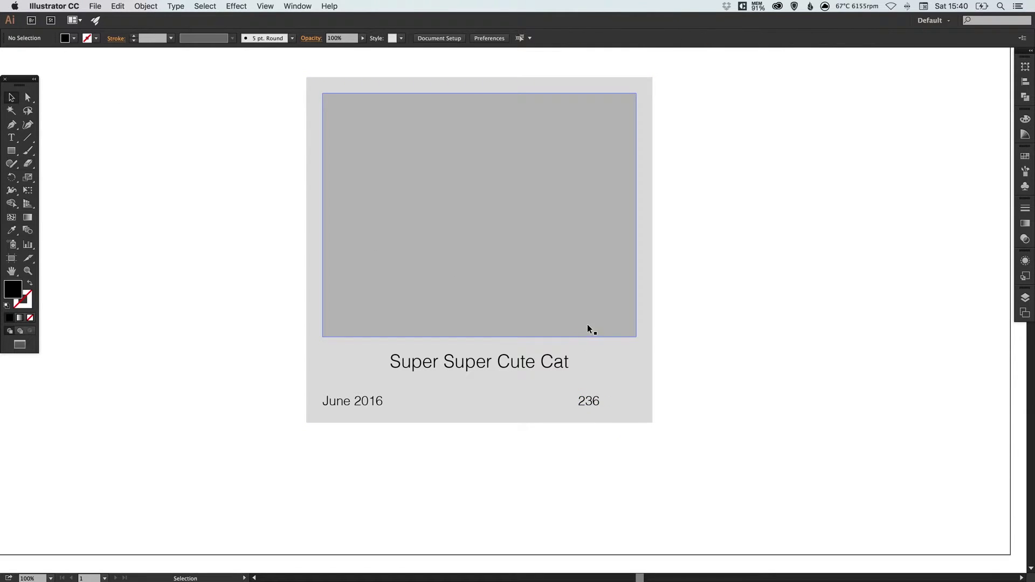
pyautogui.moveTo(589, 401); pyautogui.dragTo(627, 404)
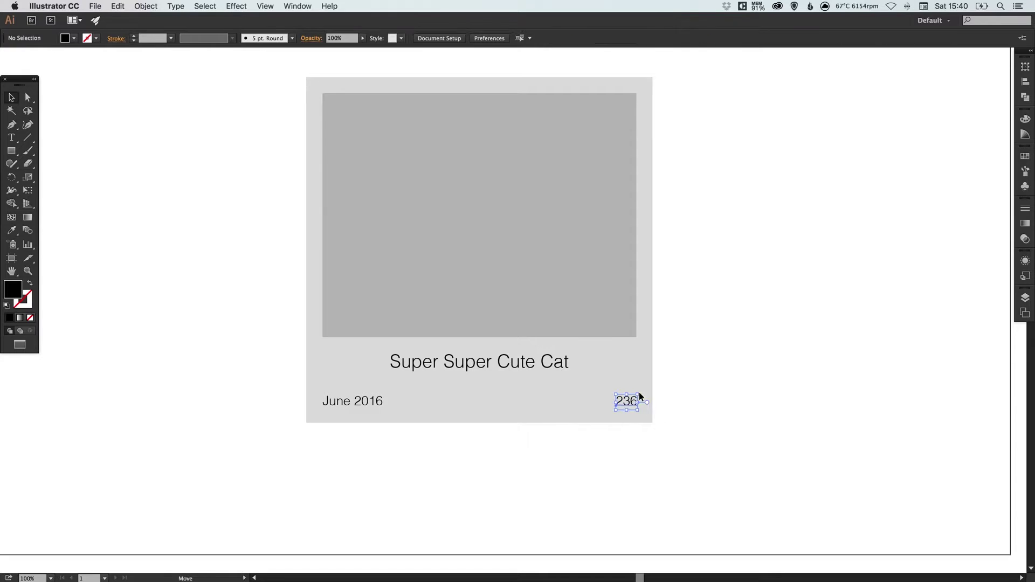
pyautogui.click(751, 367)
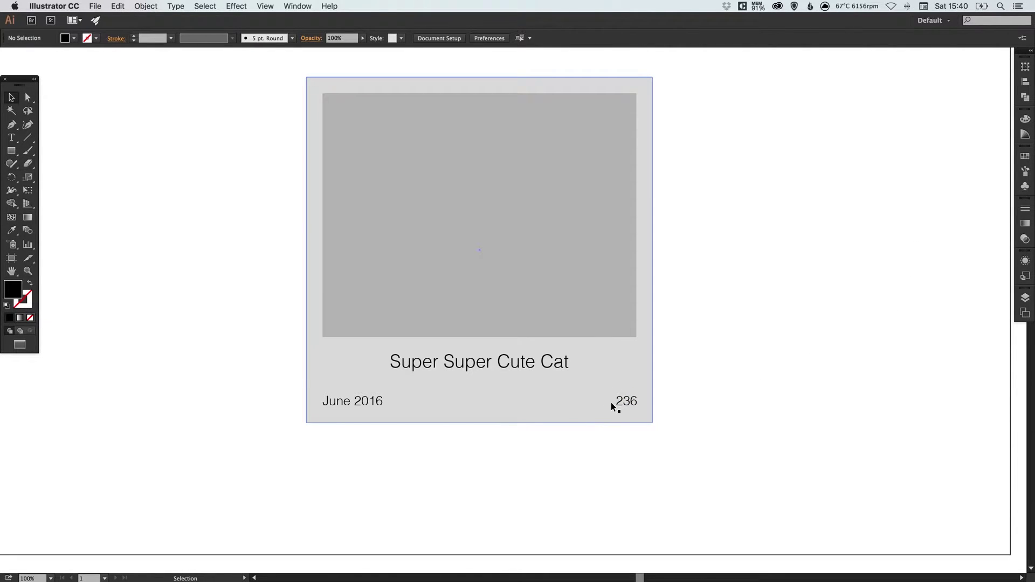
# - Zoom in on the card's lower half around the title and date row, with the Line Segment tool ready
pyautogui.press('z')
pyautogui.moveTo(230, 279); pyautogui.dragTo(738, 462)
pyautogui.press('v')
pyautogui.scroll(-1, 571, 355)
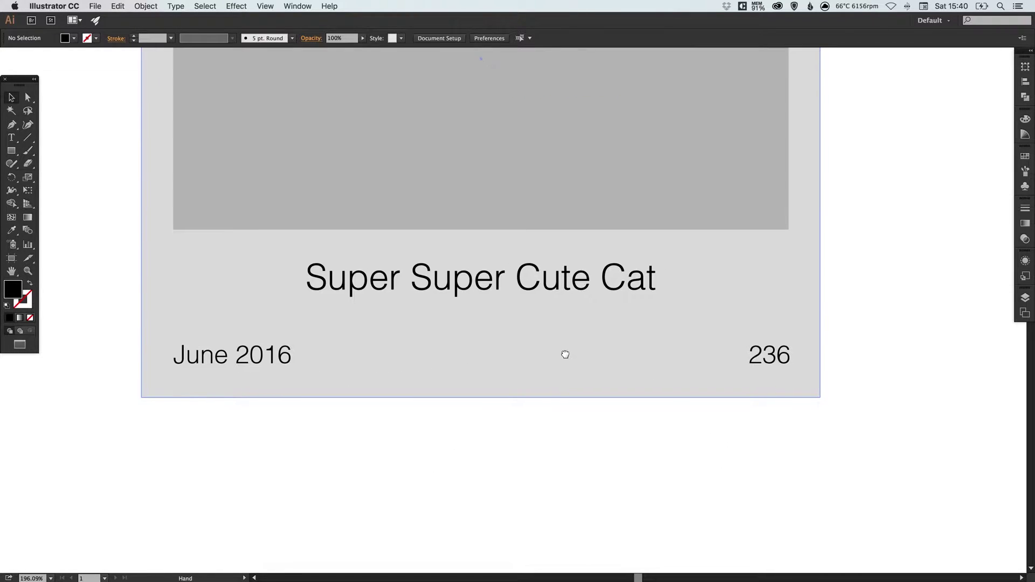
pyautogui.click(29, 141)
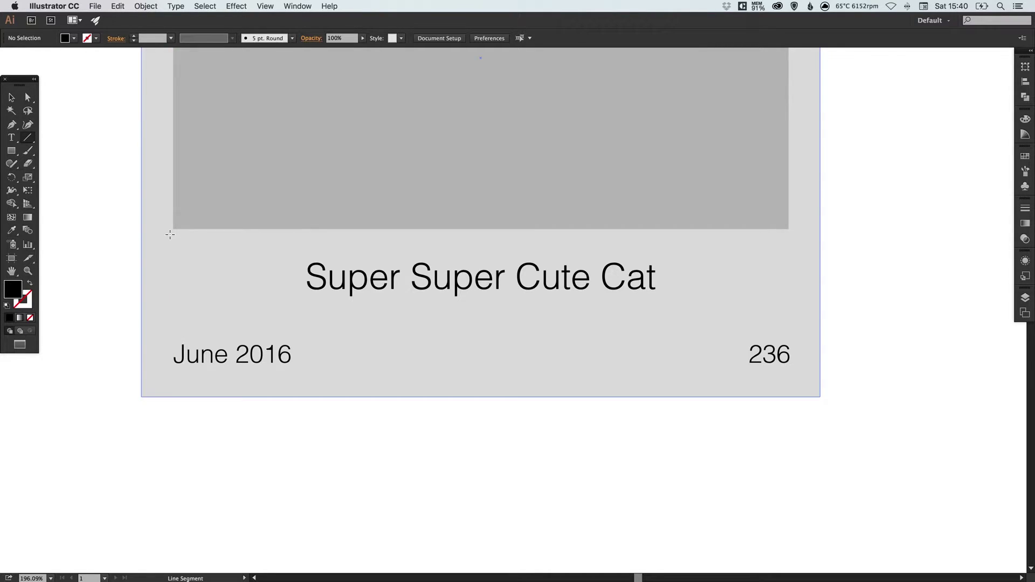
# - Draw a 582 px horizontal line with no fill under the title
pyautogui.press('/')
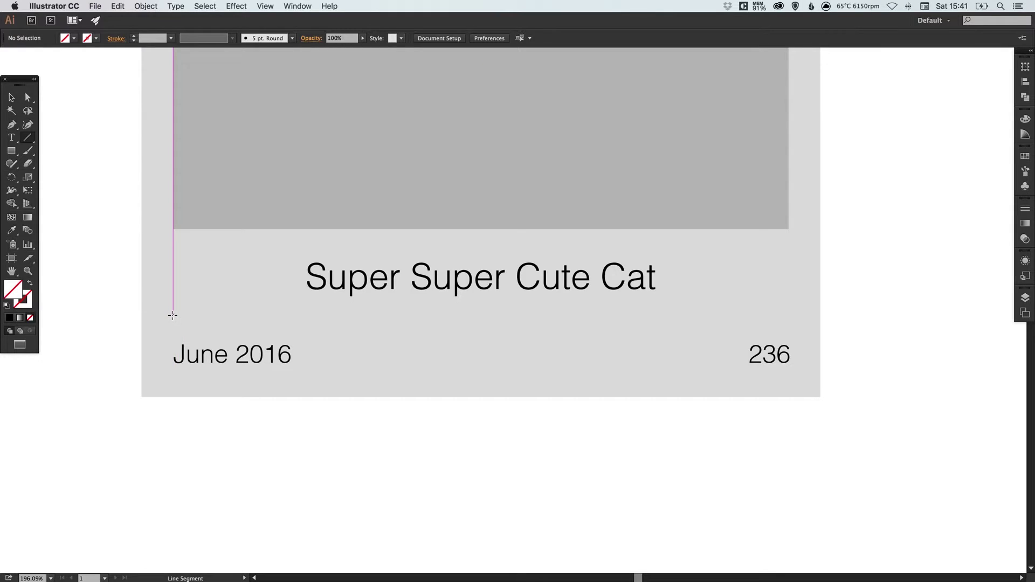
pyautogui.moveTo(173, 315); pyautogui.dragTo(788, 313)
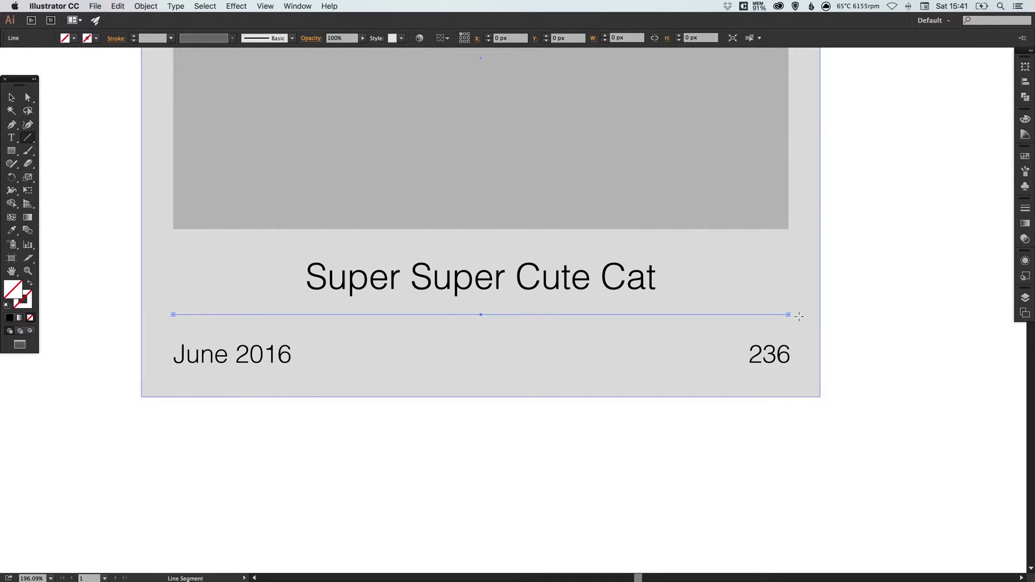
pyautogui.press('v')
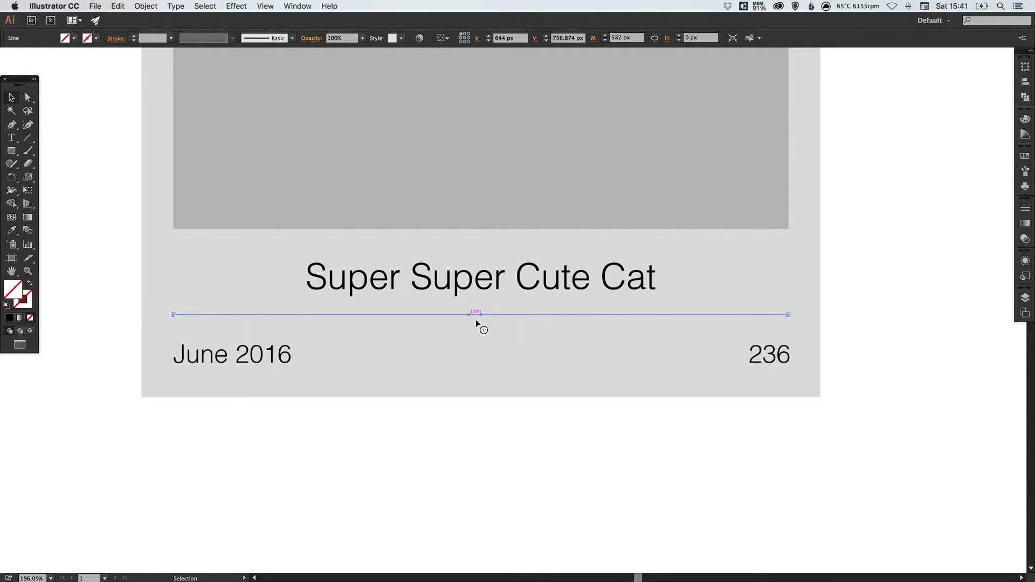
# - Give the divider line a black 1 pt stroke, then zoom out to 150%
pyautogui.click(29, 302)
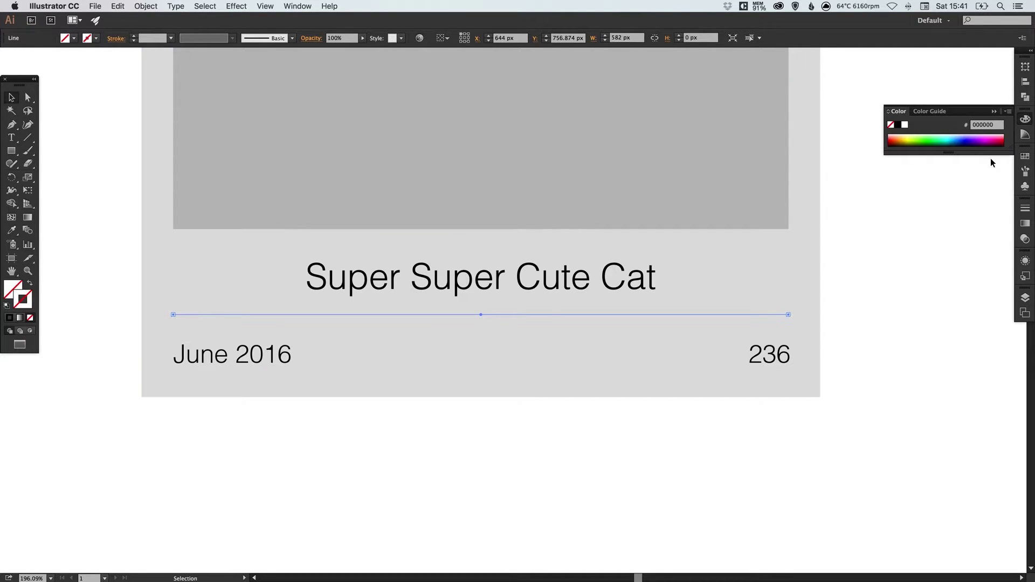
pyautogui.click(1023, 158)
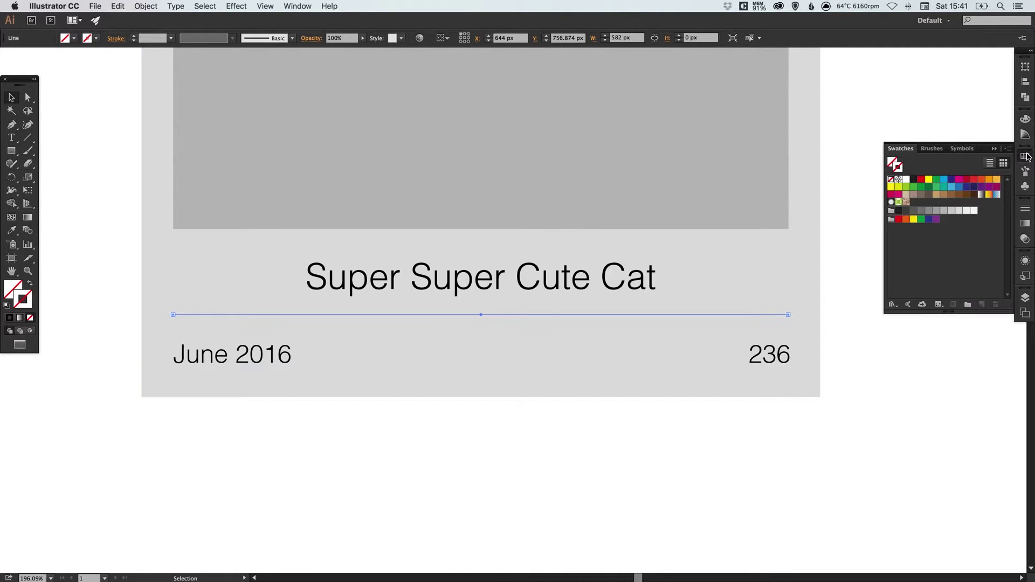
pyautogui.click(916, 214)
pyautogui.click(1024, 158)
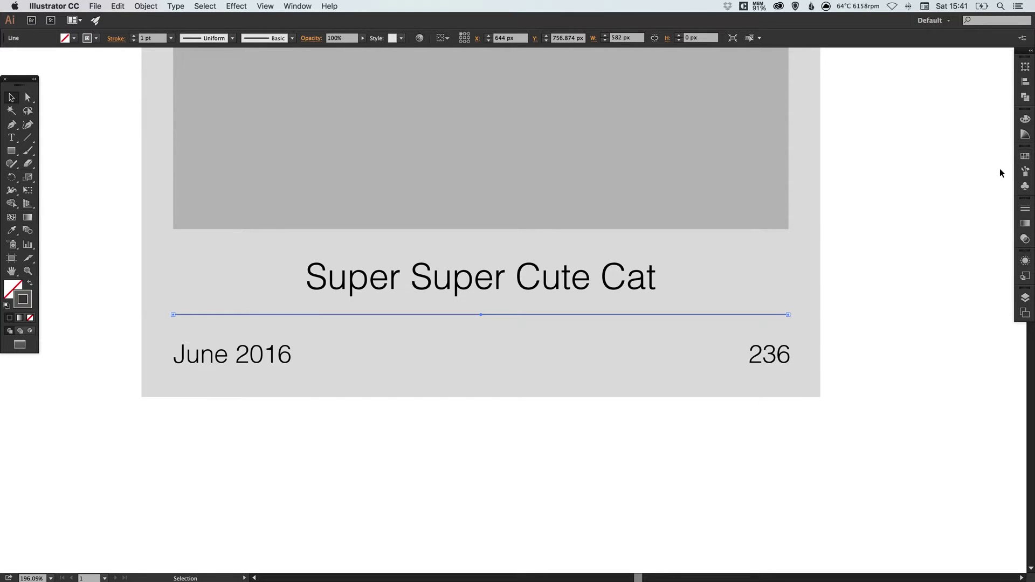
pyautogui.click(882, 248)
pyautogui.press('super+minus')
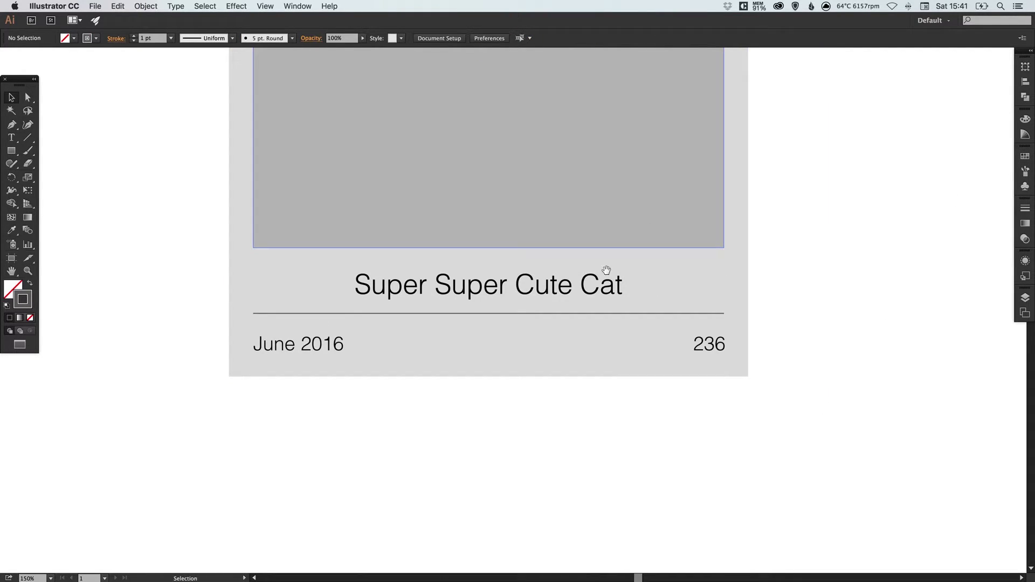
pyautogui.moveTo(605, 269); pyautogui.dragTo(605, 284)
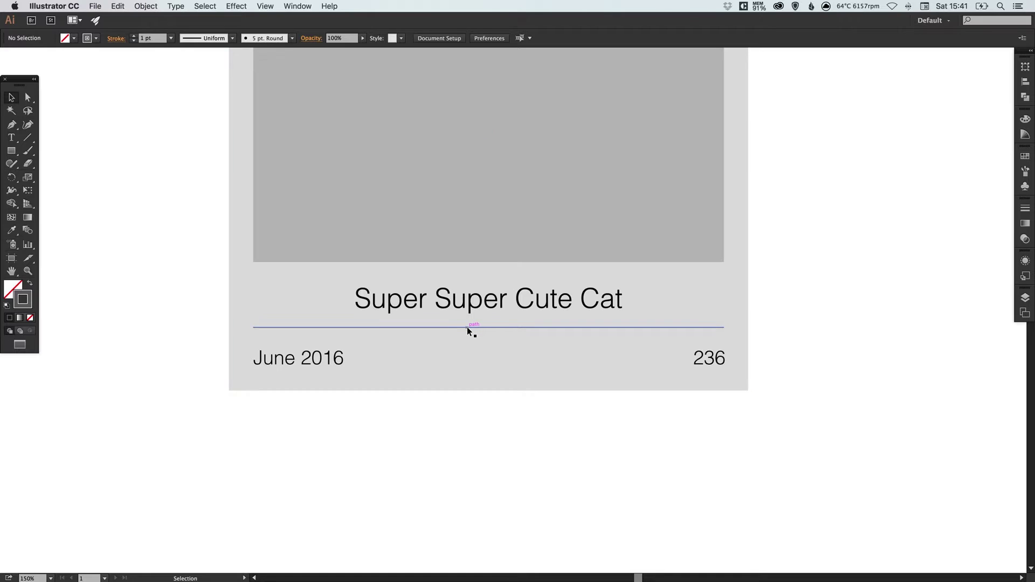
# - Nudge the Super Super Cute Cat title up a few pixels, deleting then restoring the divider line
pyautogui.moveTo(473, 305); pyautogui.dragTo(474, 302)
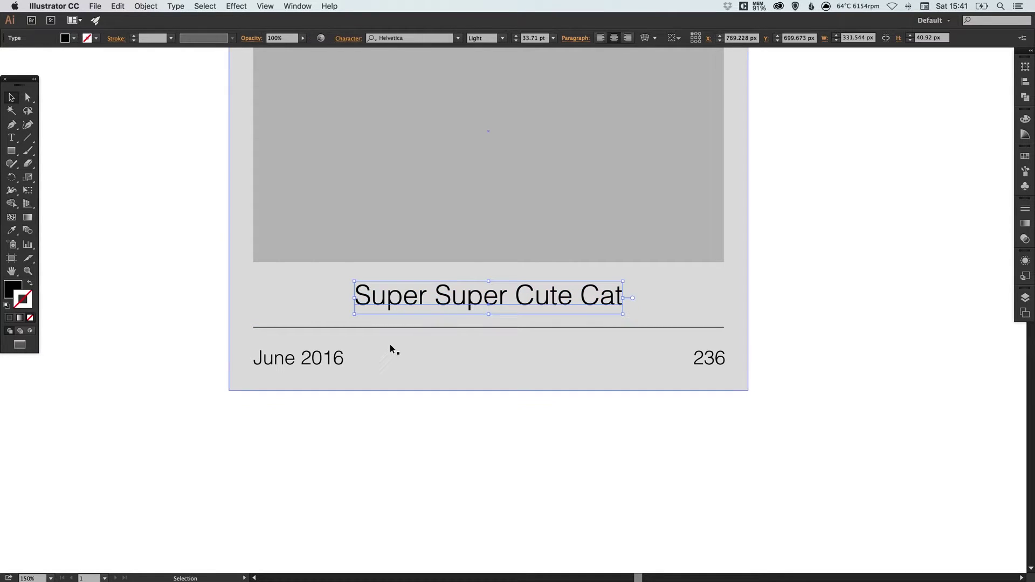
pyautogui.press('super+shift+a')
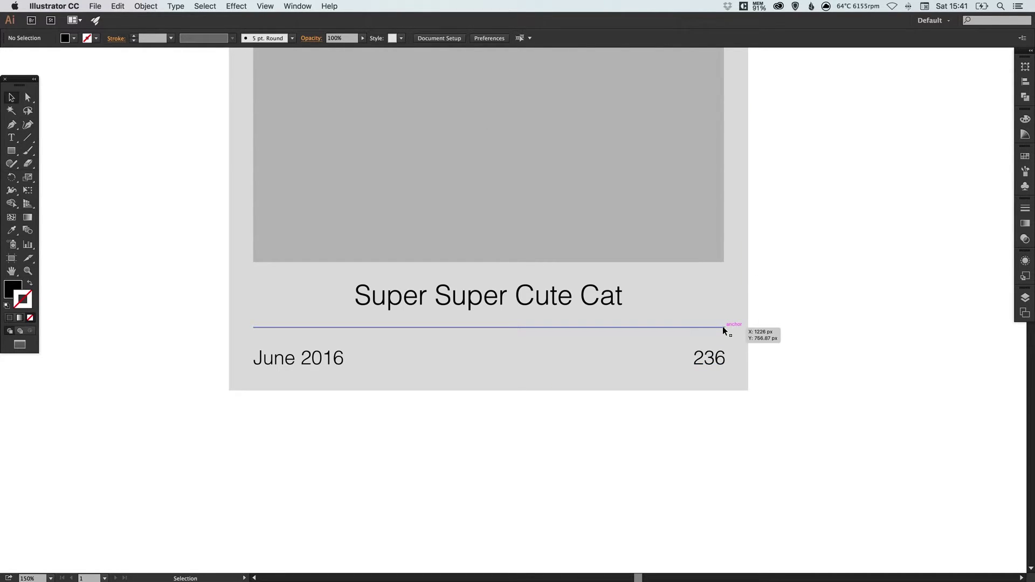
pyautogui.click(300, 328)
pyautogui.press('Delete')
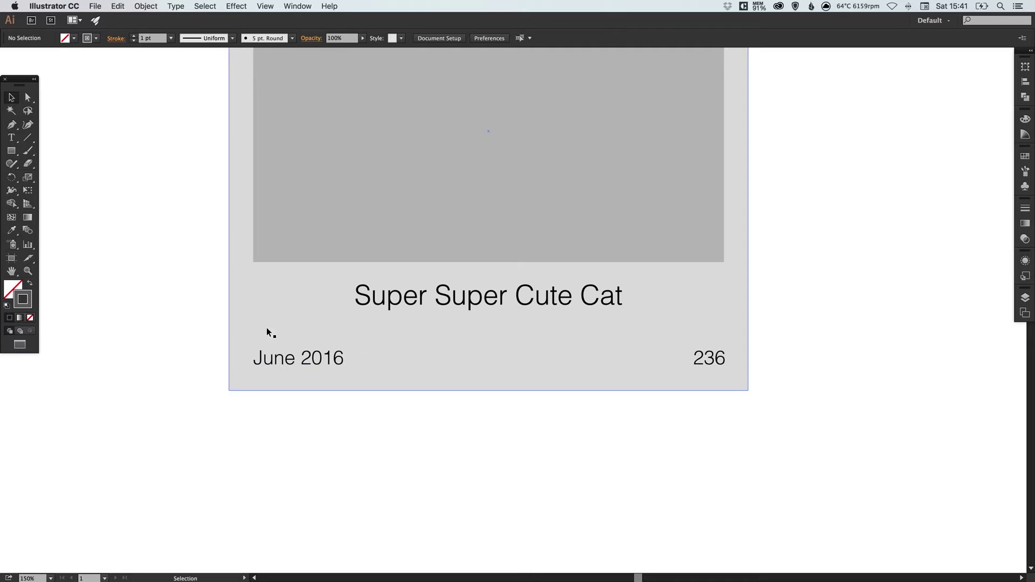
pyautogui.press('super+z')
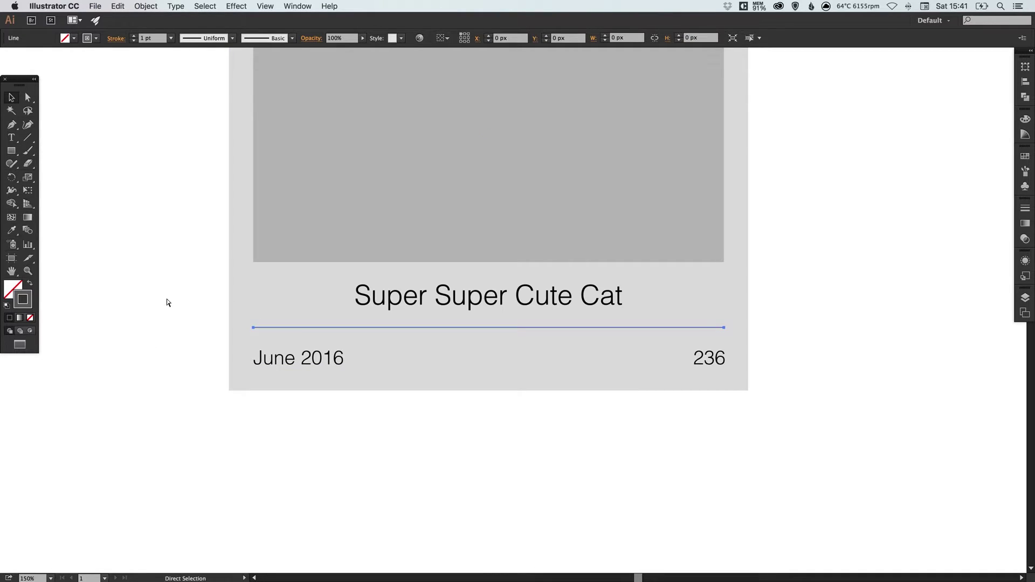
# - Deselect and zoom to 100%, then fit the whole card in the window
pyautogui.click(166, 298)
pyautogui.moveTo(617, 302); pyautogui.dragTo(600, 353)
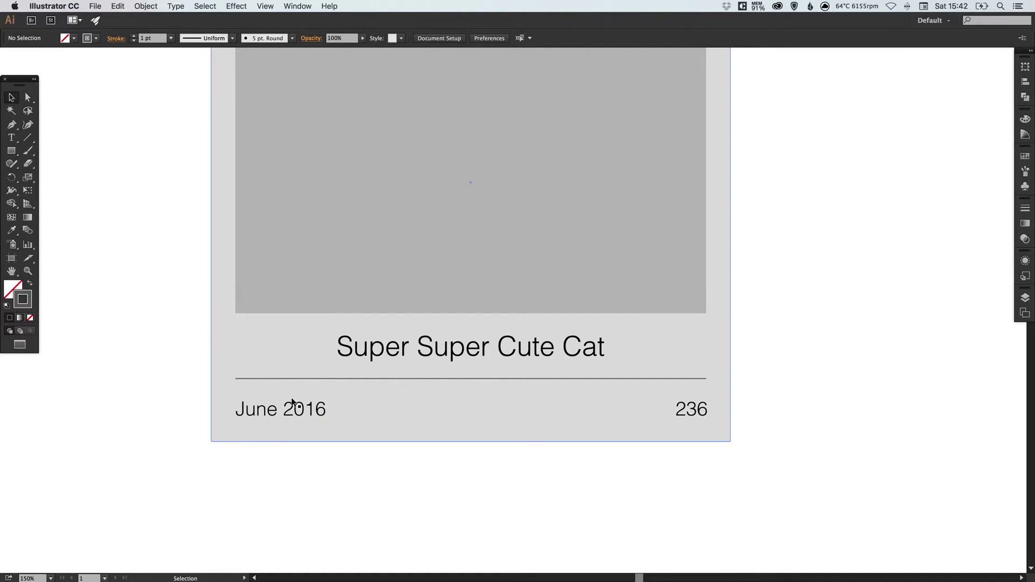
pyautogui.press('super+1')
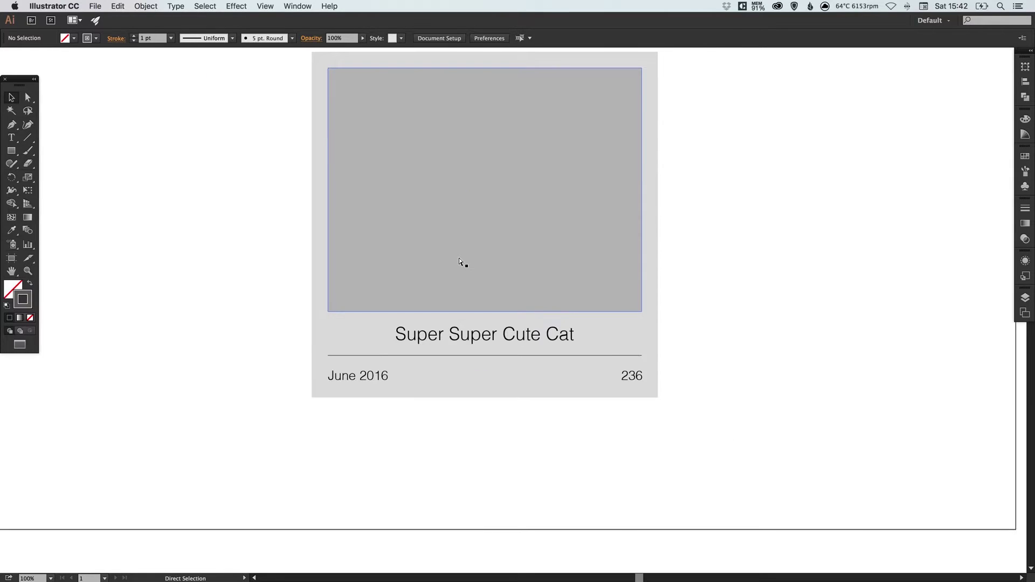
pyautogui.press('super+0')
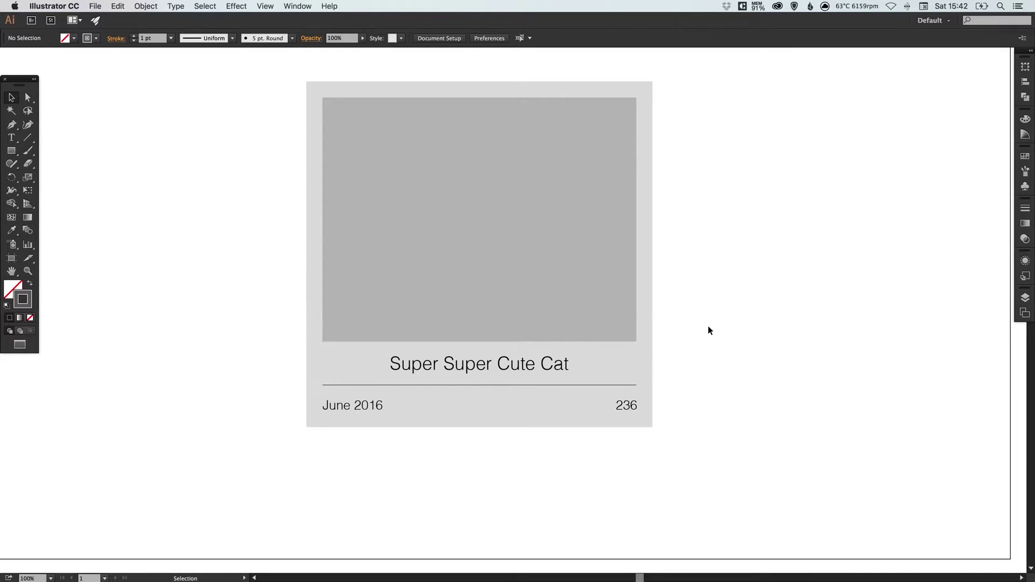
# - Zoom into the card's lower half and extend the grey background's bottom edge downward
pyautogui.press('z')
pyautogui.moveTo(166, 289); pyautogui.dragTo(724, 438)
pyautogui.press('v')
pyautogui.click(484, 358)
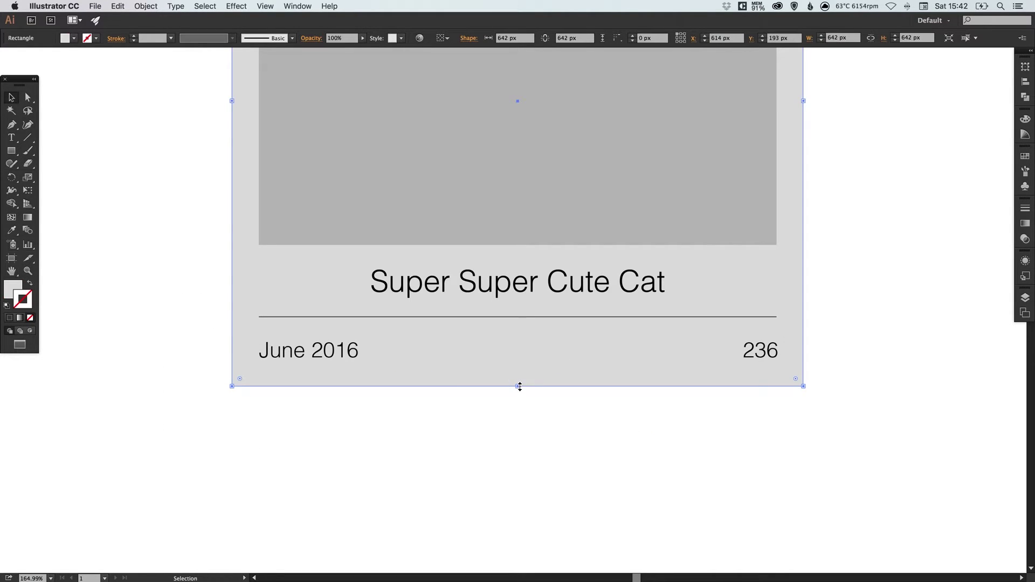
pyautogui.moveTo(518, 386); pyautogui.dragTo(517, 399)
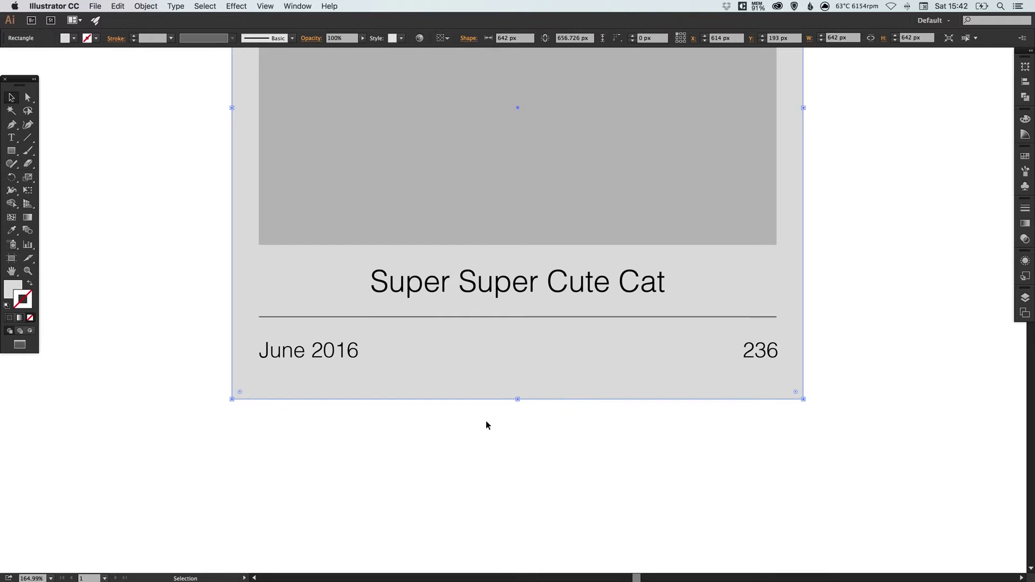
pyautogui.click(486, 420)
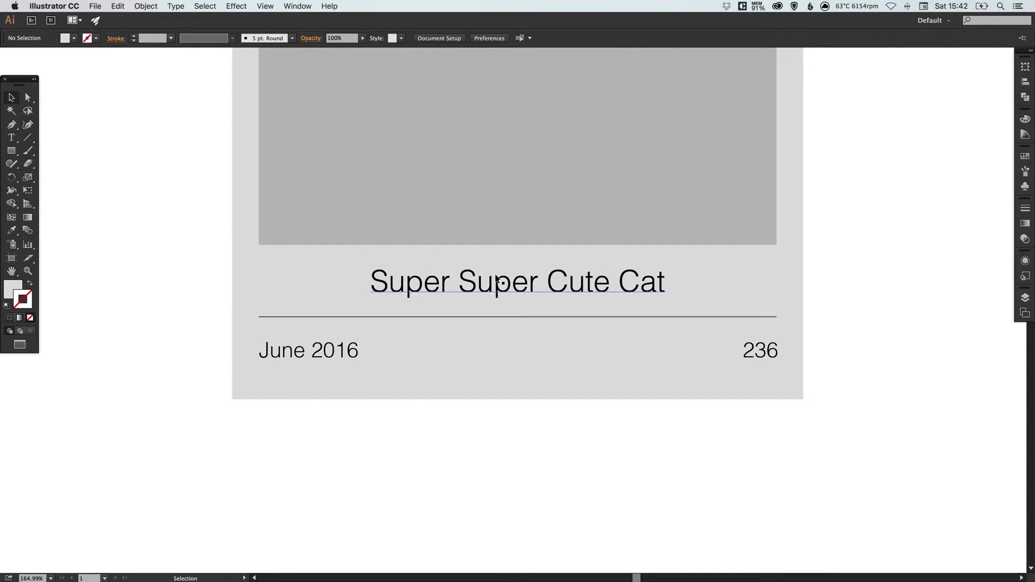
# - Move the divider line, June 2016 date and 236 count down together
pyautogui.click(407, 317)
pyautogui.keyDown('shift'); pyautogui.click(348, 350); pyautogui.keyUp('shift')
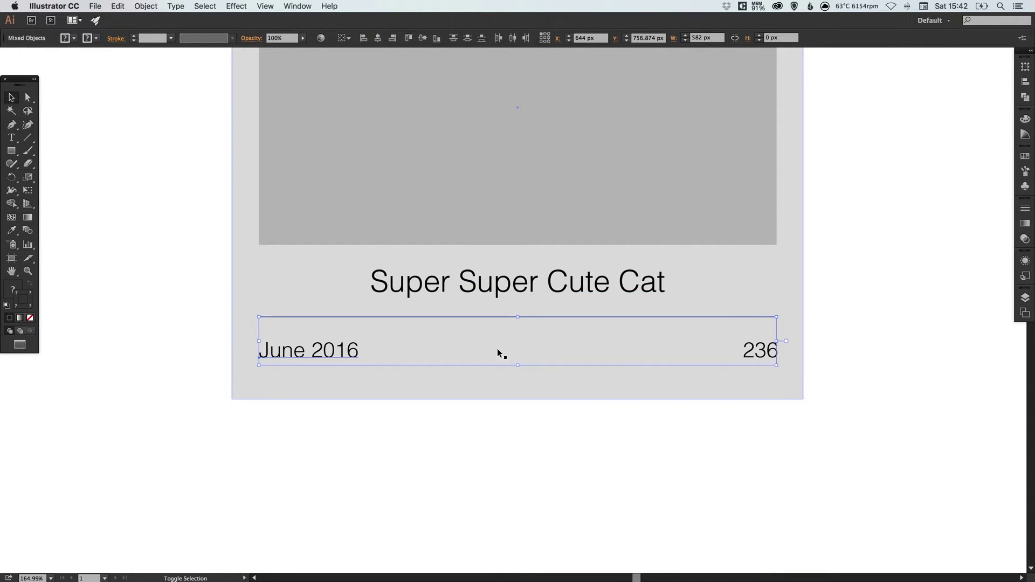
pyautogui.keyDown('shift'); pyautogui.click(765, 350); pyautogui.keyUp('shift')
pyautogui.moveTo(756, 352); pyautogui.dragTo(762, 362)
pyautogui.press('super+shift+a')
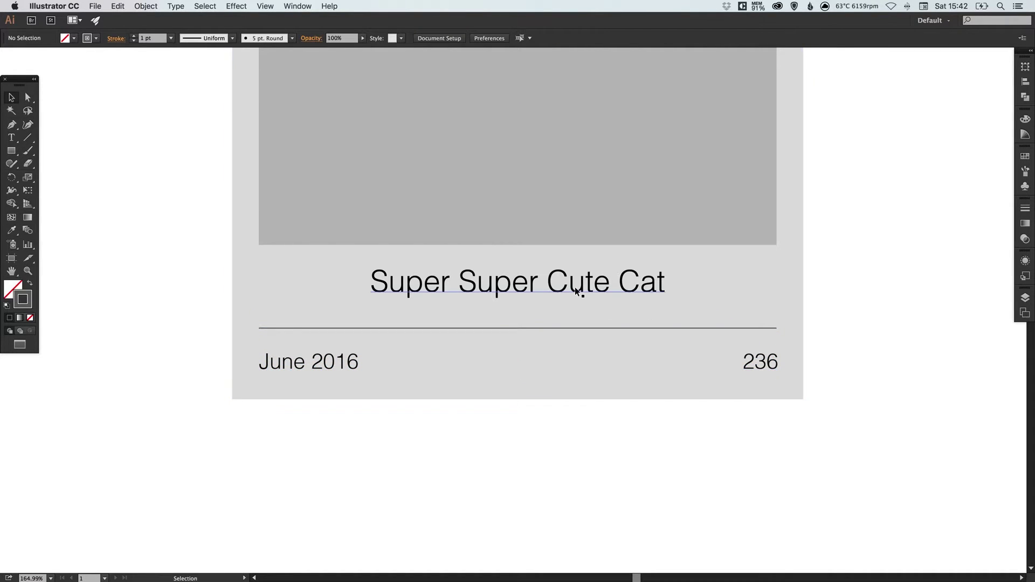
# - Lower the title slightly and fine-tune its vertical position
pyautogui.moveTo(575, 291); pyautogui.dragTo(577, 295)
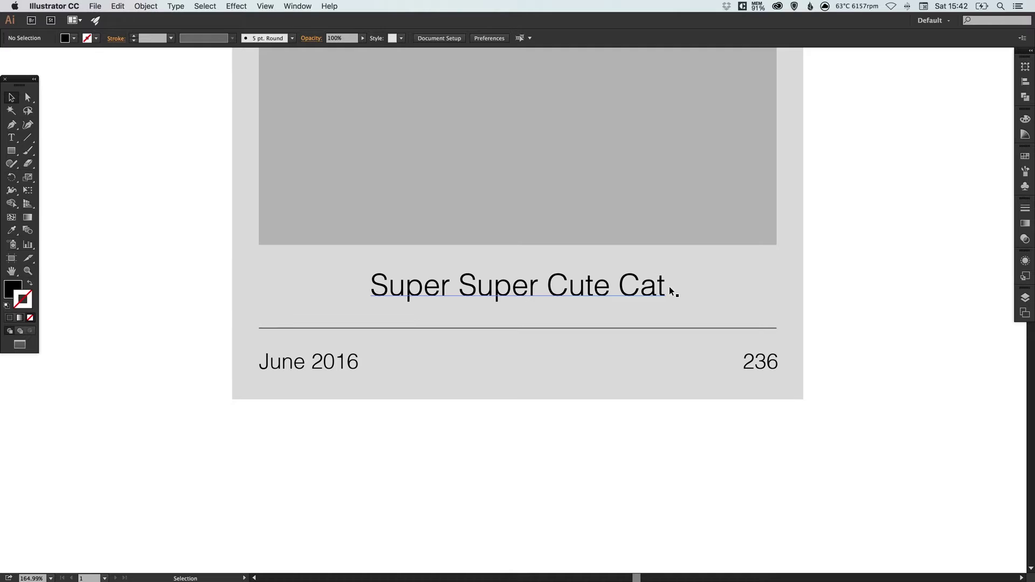
pyautogui.moveTo(363, 226); pyautogui.dragTo(629, 361)
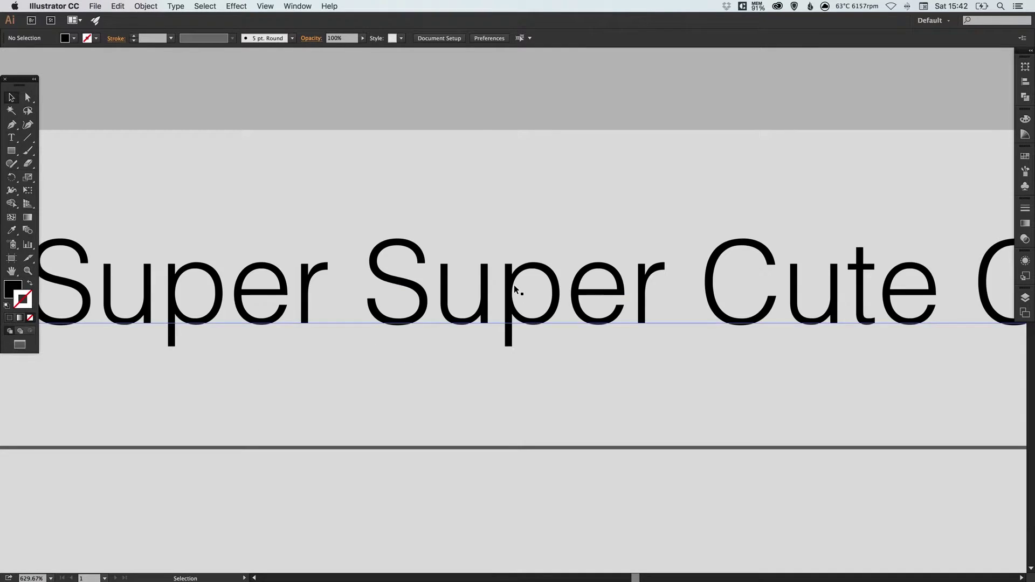
pyautogui.moveTo(513, 285); pyautogui.dragTo(512, 289)
pyautogui.scroll(-5, 512, 289)
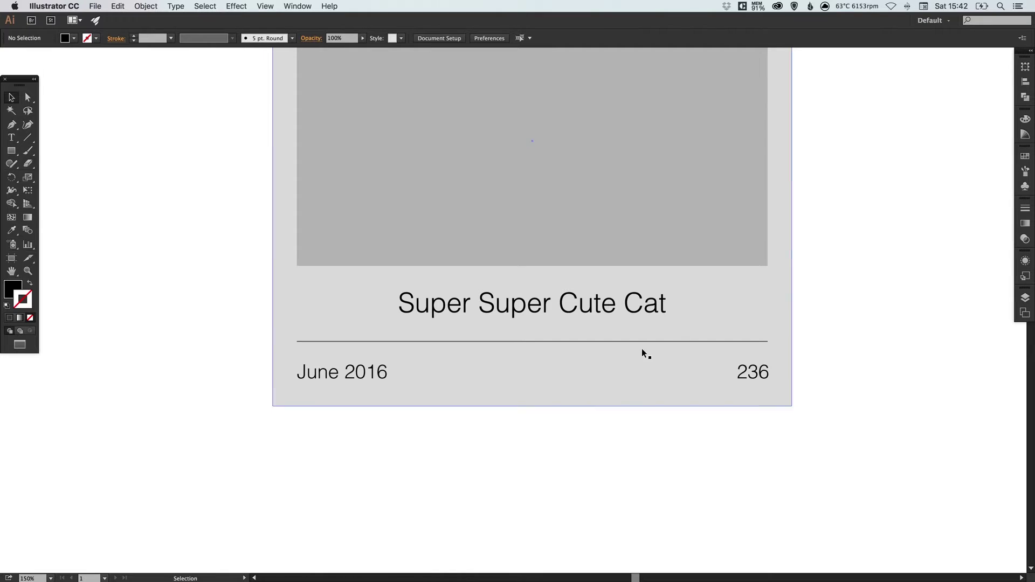
# - Pull the grey background's bottom edge up to end just below the date row
pyautogui.click(532, 396)
pyautogui.moveTo(534, 405); pyautogui.dragTo(534, 405)
pyautogui.press('super+shift+a')
pyautogui.press('super+minus')
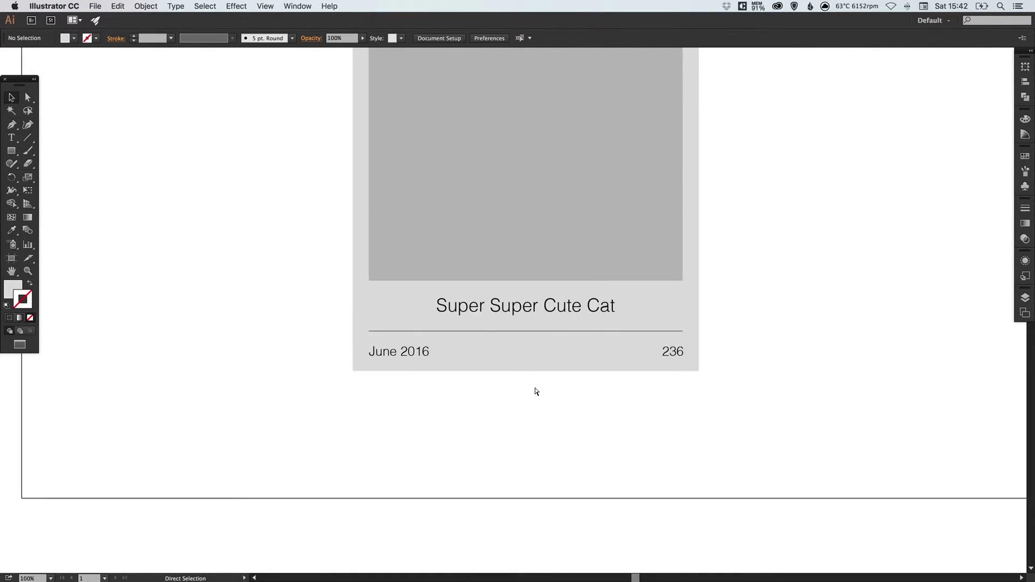
pyautogui.press('super+minus')
pyautogui.moveTo(674, 250); pyautogui.dragTo(653, 286)
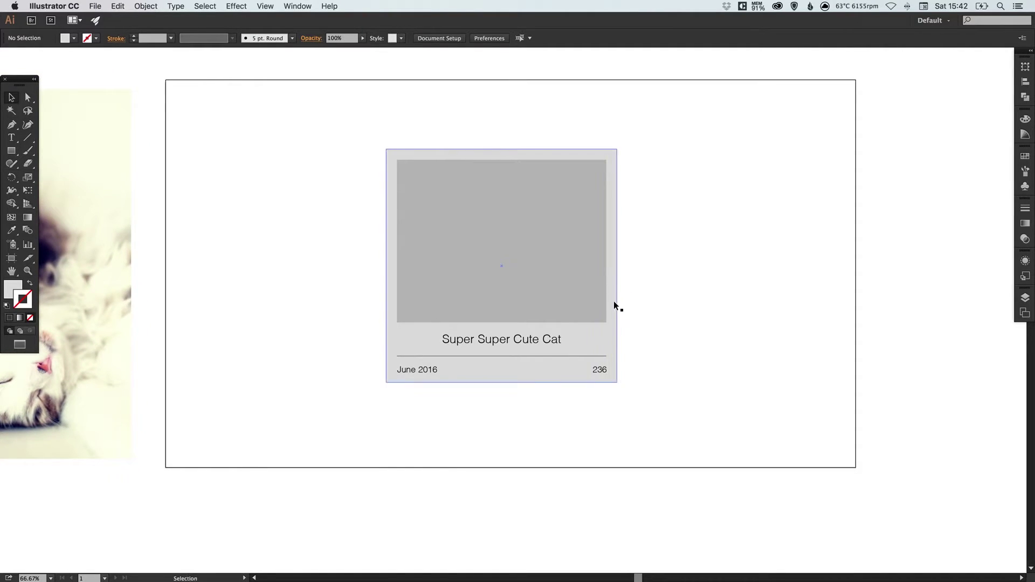
pyautogui.click(12, 151)
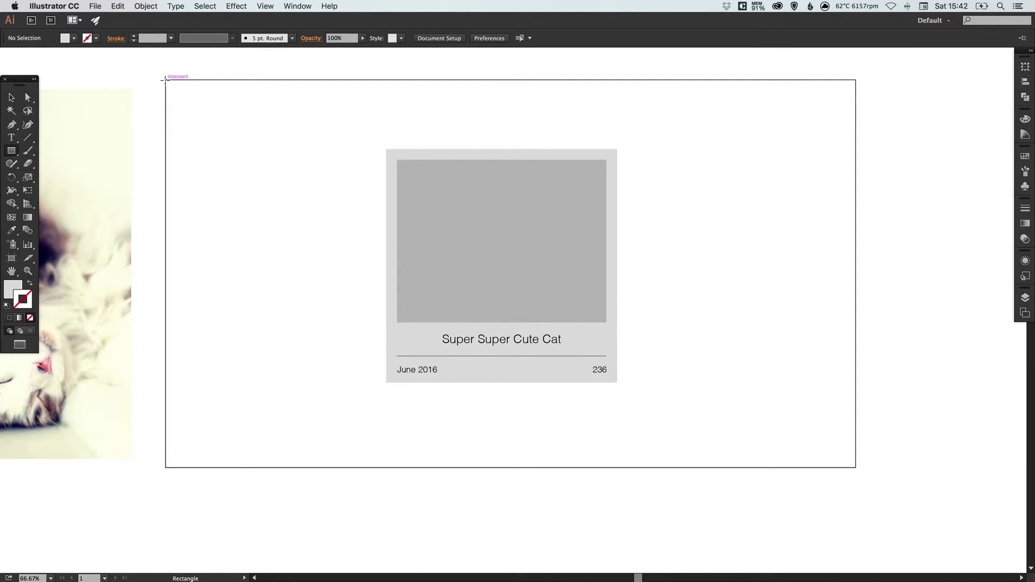
# - Draw a 1920×1080 px artboard-sized rectangle filled with the K=5 grey swatch set to Global
pyautogui.moveTo(165, 81); pyautogui.dragTo(795, 408)
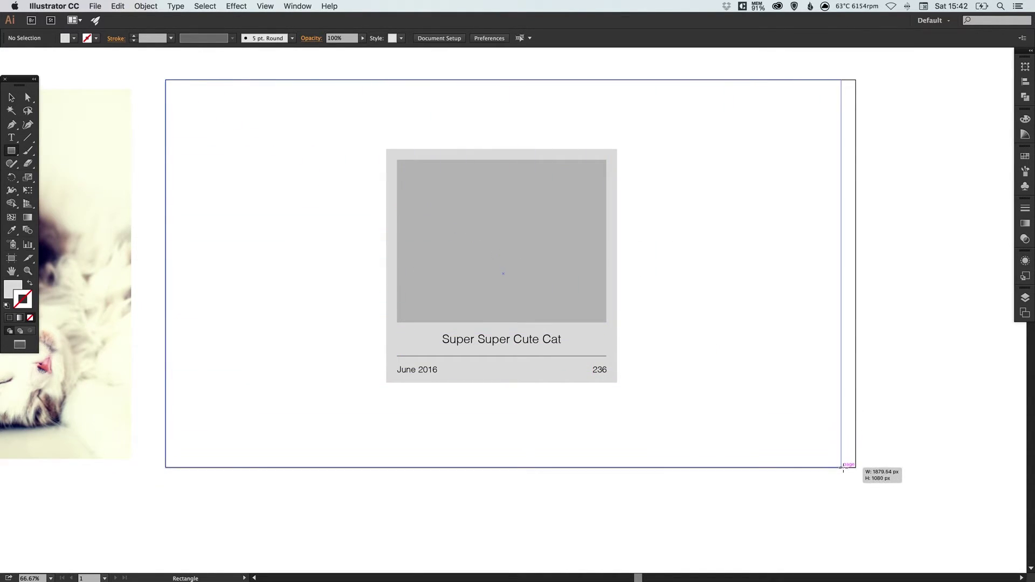
pyautogui.moveTo(842, 467); pyautogui.dragTo(855, 467)
pyautogui.press('v')
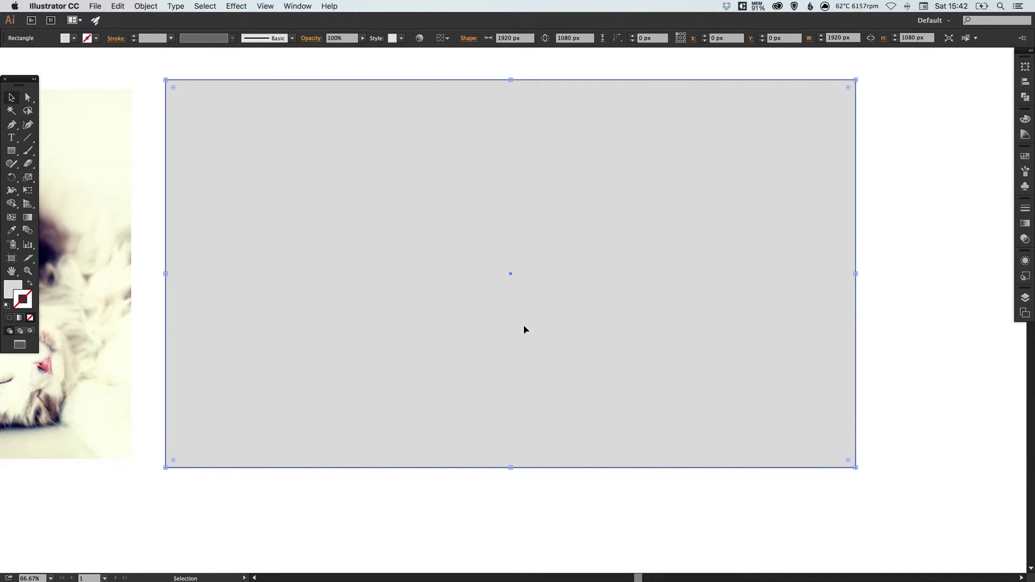
pyautogui.click(11, 289)
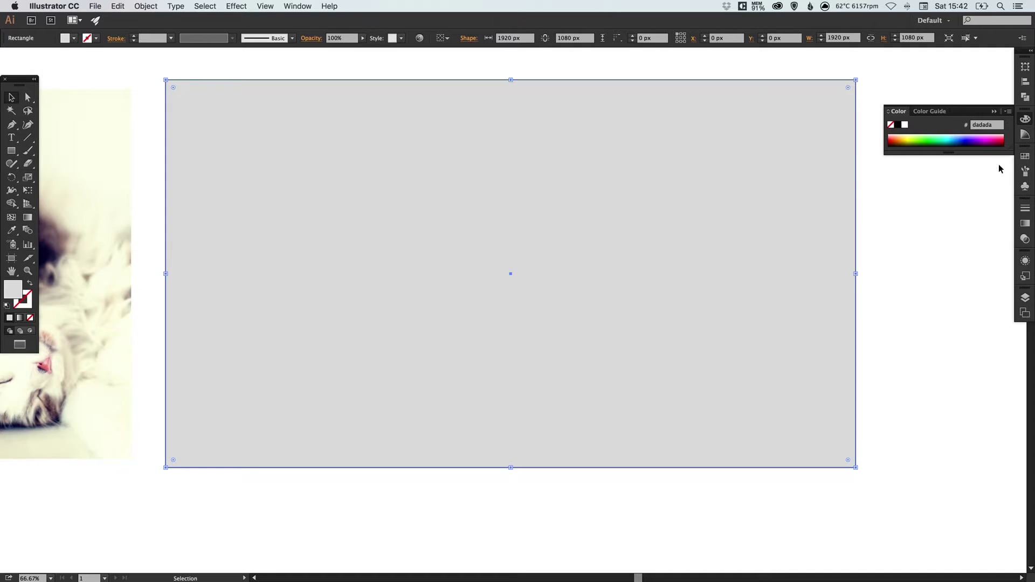
pyautogui.click(1025, 157)
pyautogui.doubleClick(975, 211)
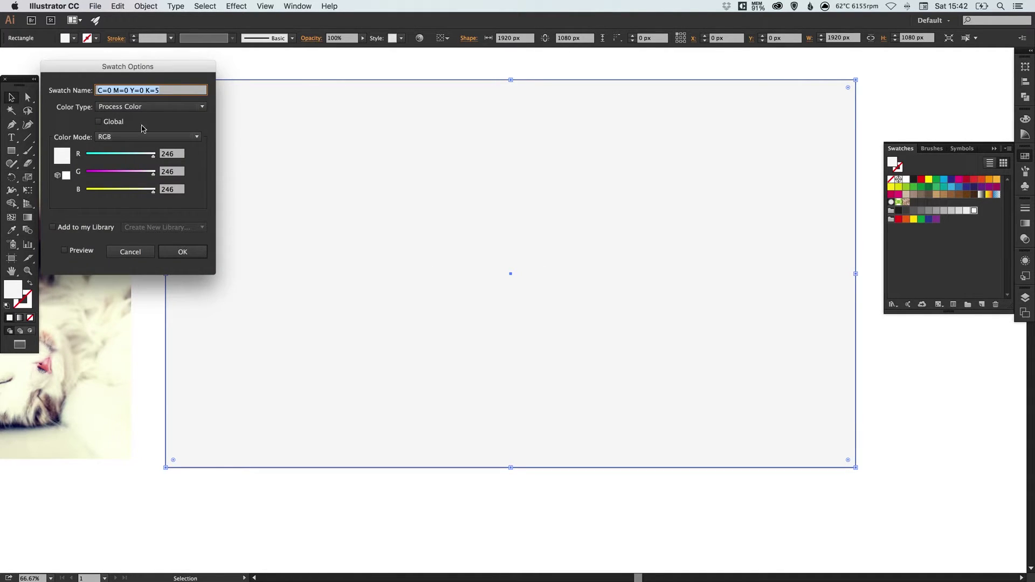
pyautogui.click(112, 122)
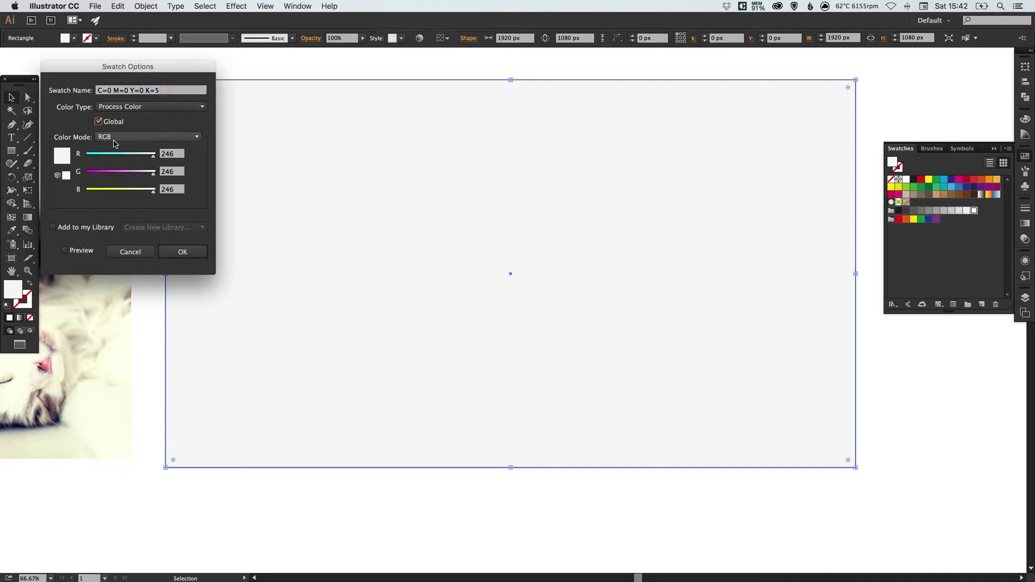
pyautogui.click(184, 254)
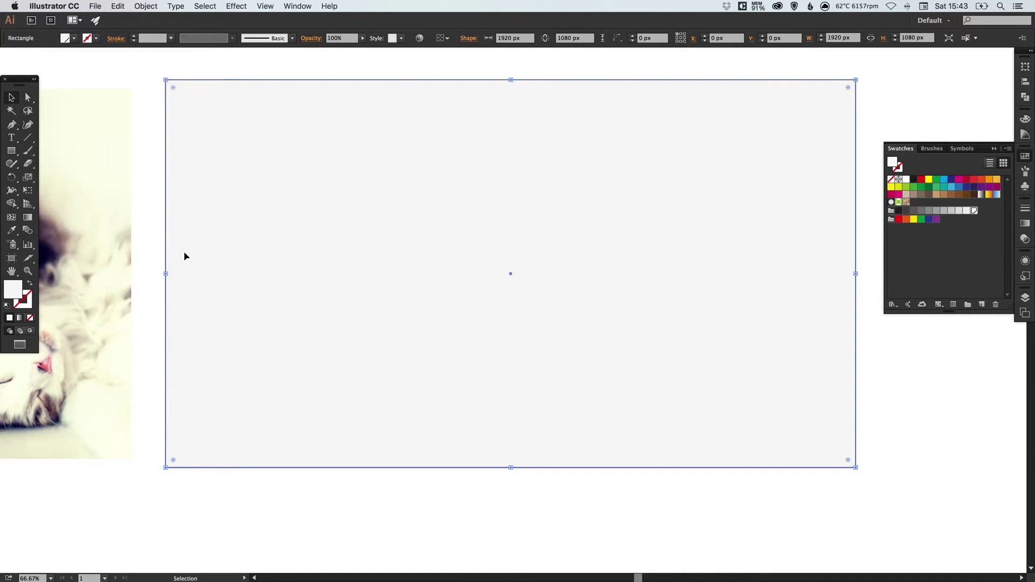
# - Send the background rectangle to the back and lock it
pyautogui.click(146, 6)
pyautogui.moveTo(208, 30)
pyautogui.click(289, 61)
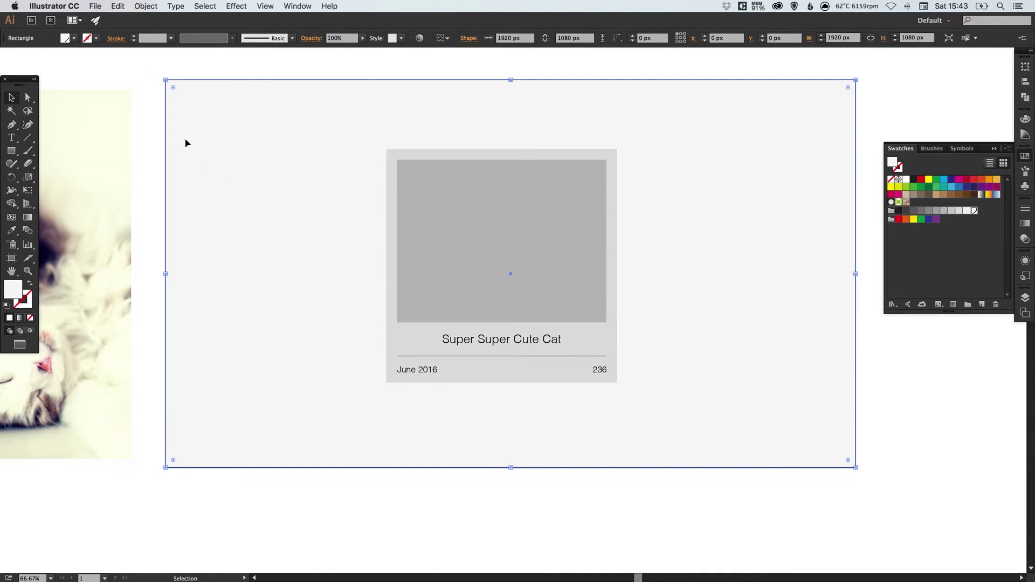
pyautogui.click(145, 6)
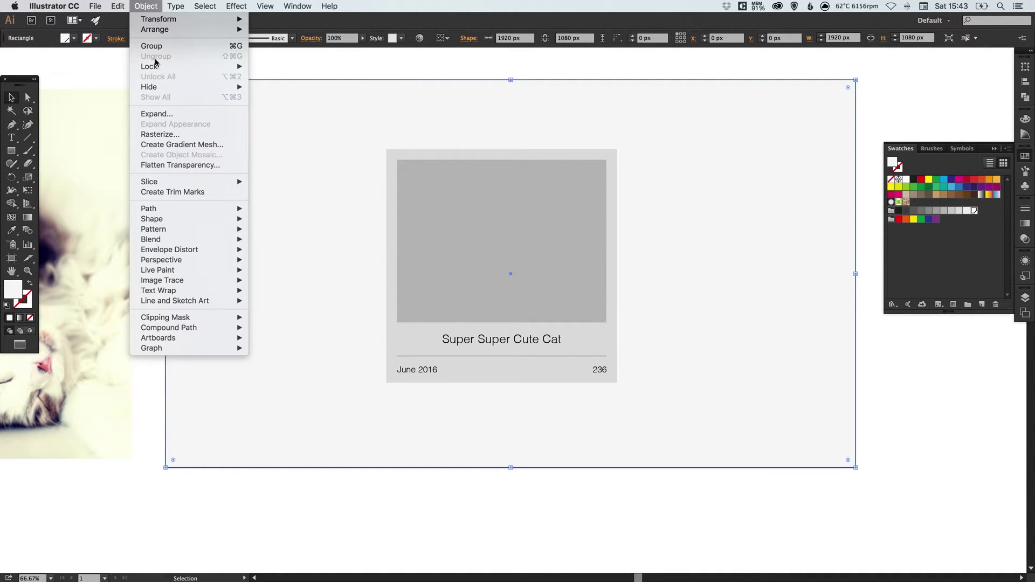
pyautogui.moveTo(158, 66)
pyautogui.click(276, 66)
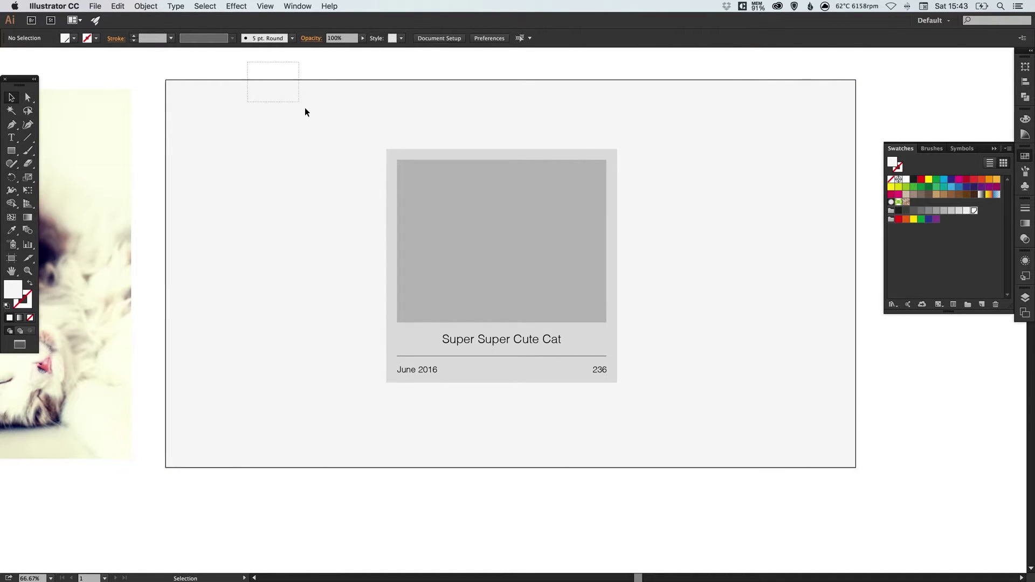
# - Zoom onto the card and fill its background rectangle with white
pyautogui.click(1028, 161)
pyautogui.click(610, 261)
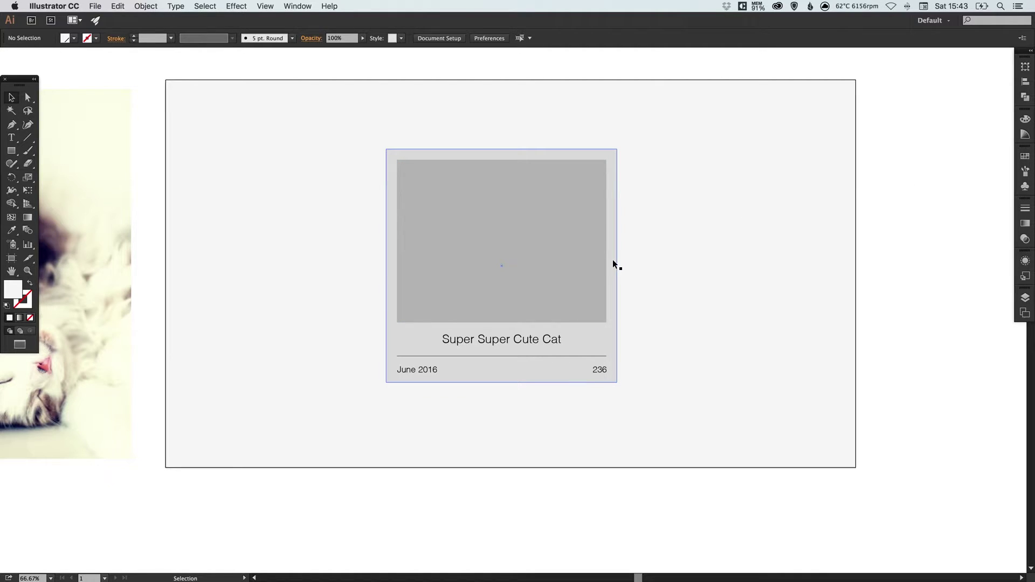
pyautogui.press('super+space')
pyautogui.moveTo(323, 128); pyautogui.dragTo(682, 417)
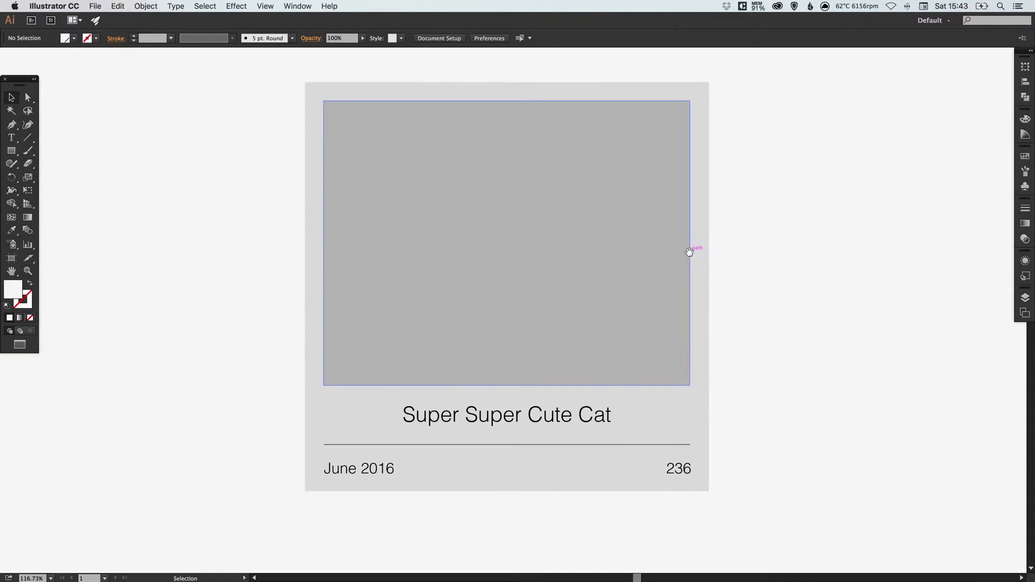
pyautogui.scroll(-2, 679, 247)
pyautogui.click(669, 241)
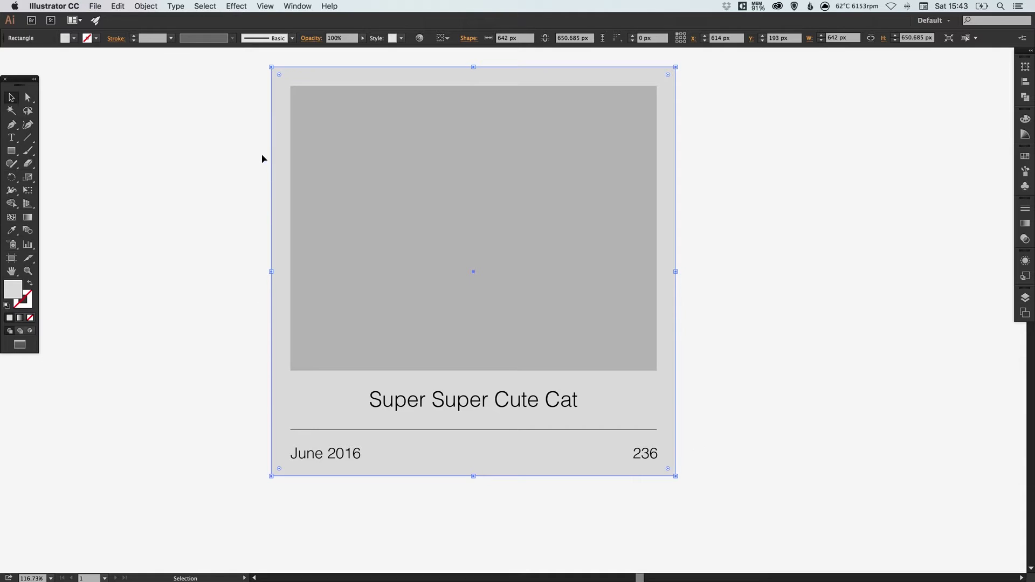
pyautogui.click(1025, 157)
pyautogui.click(907, 182)
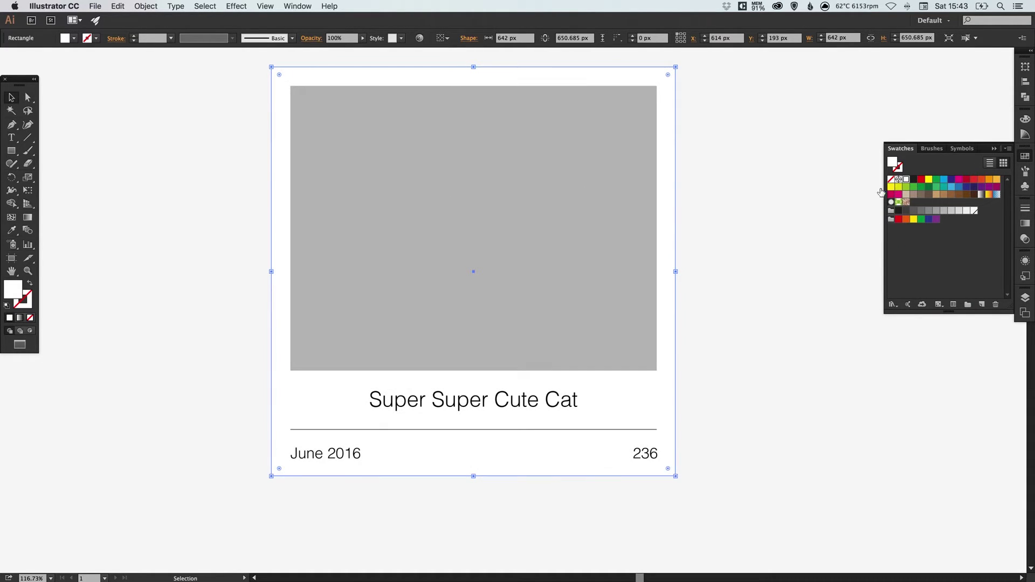
pyautogui.click(730, 233)
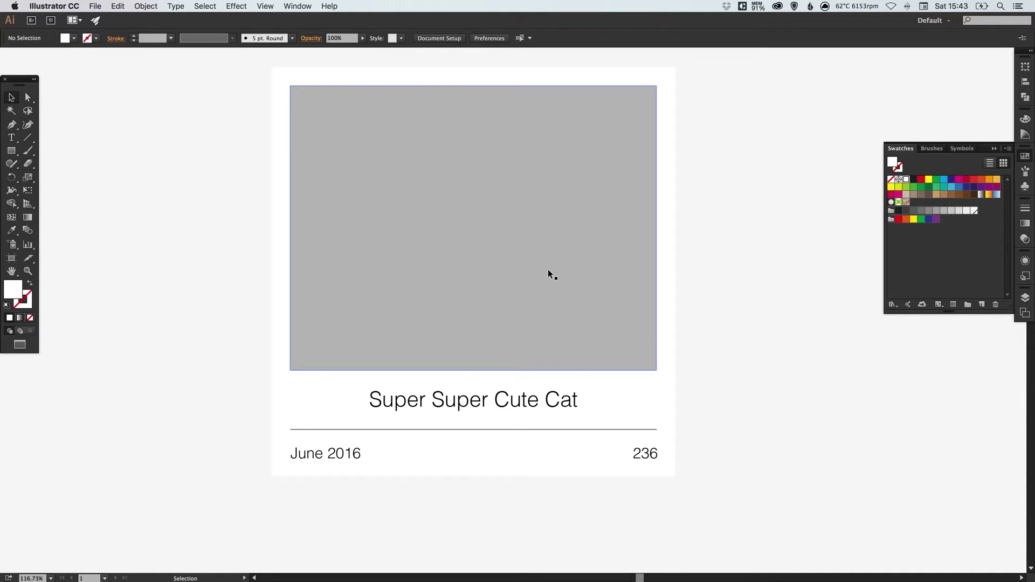
# - Give the divider line under the title a light grey stroke instead of a fill
pyautogui.click(390, 429)
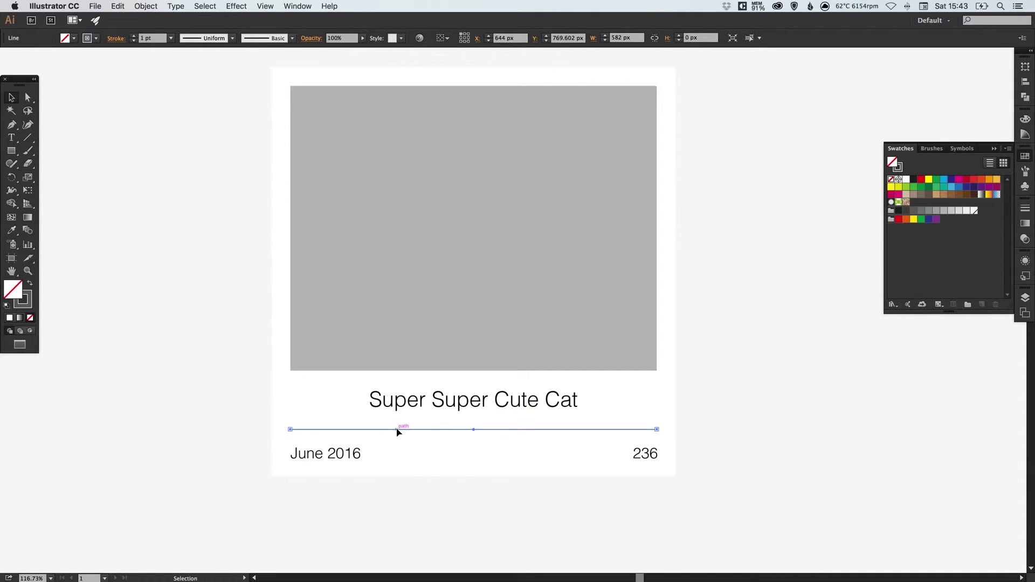
pyautogui.click(958, 211)
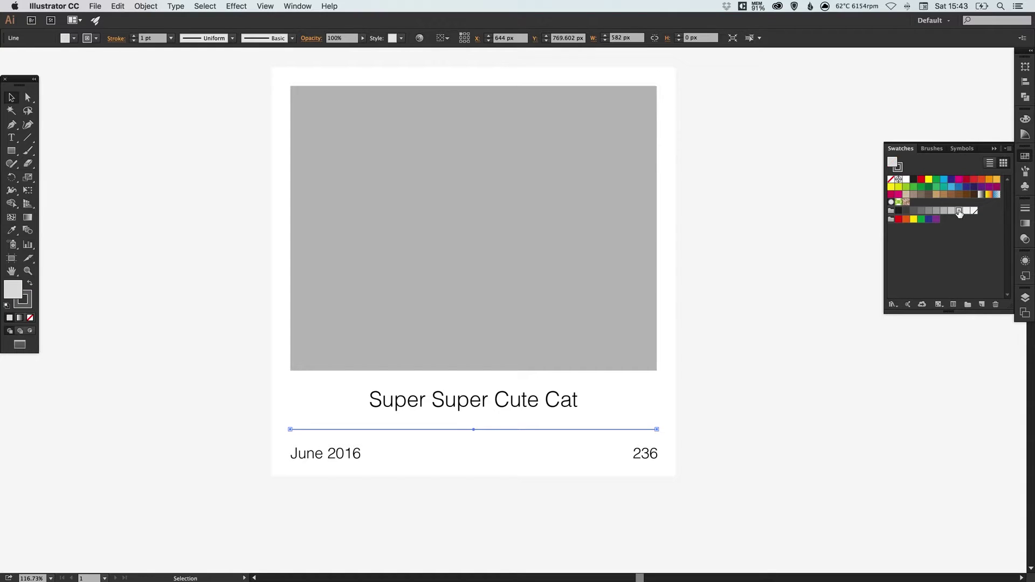
pyautogui.press('super+shift+a')
pyautogui.press('super+z')
pyautogui.press('super+z')
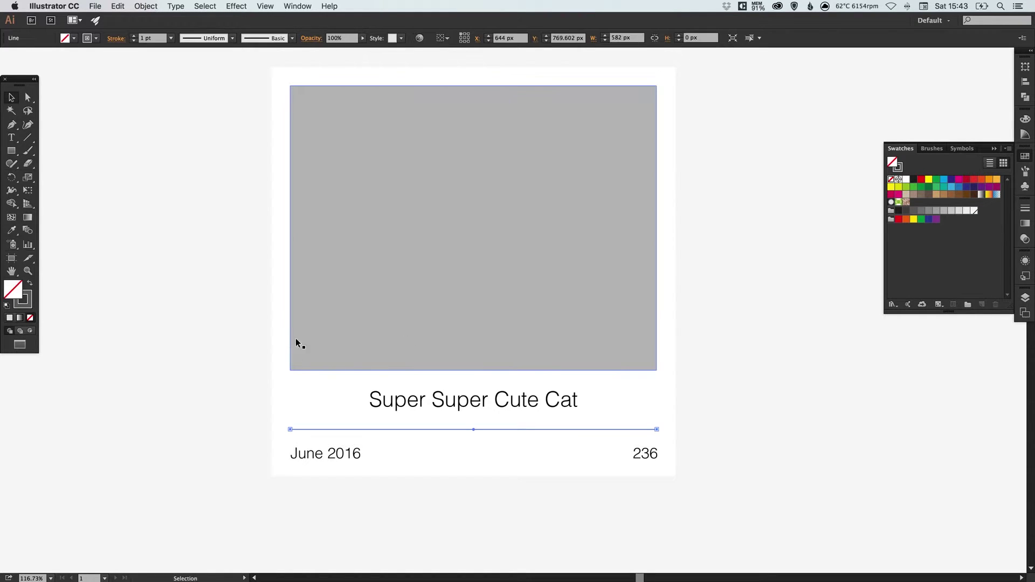
pyautogui.click(31, 305)
pyautogui.click(1024, 156)
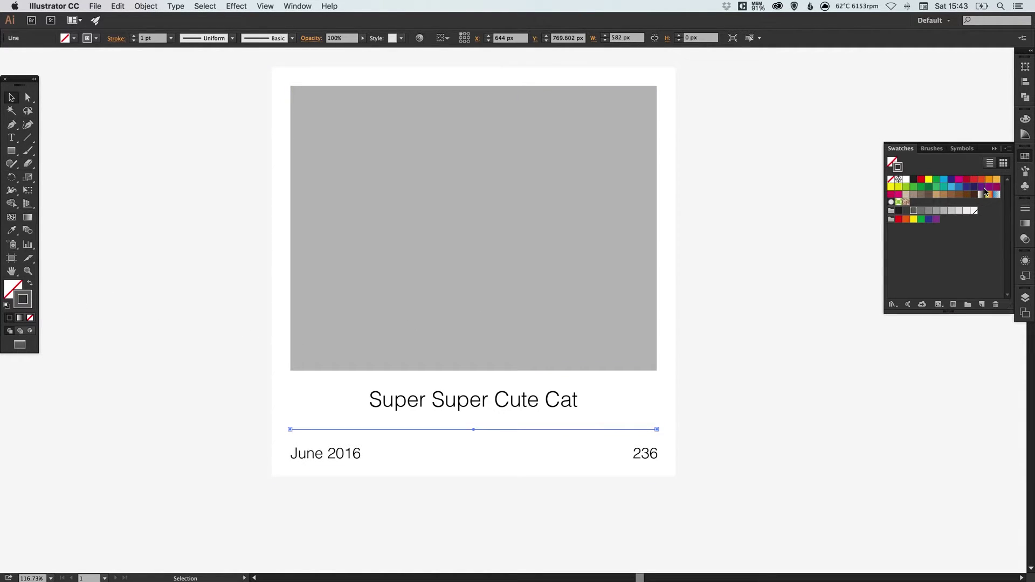
pyautogui.click(958, 211)
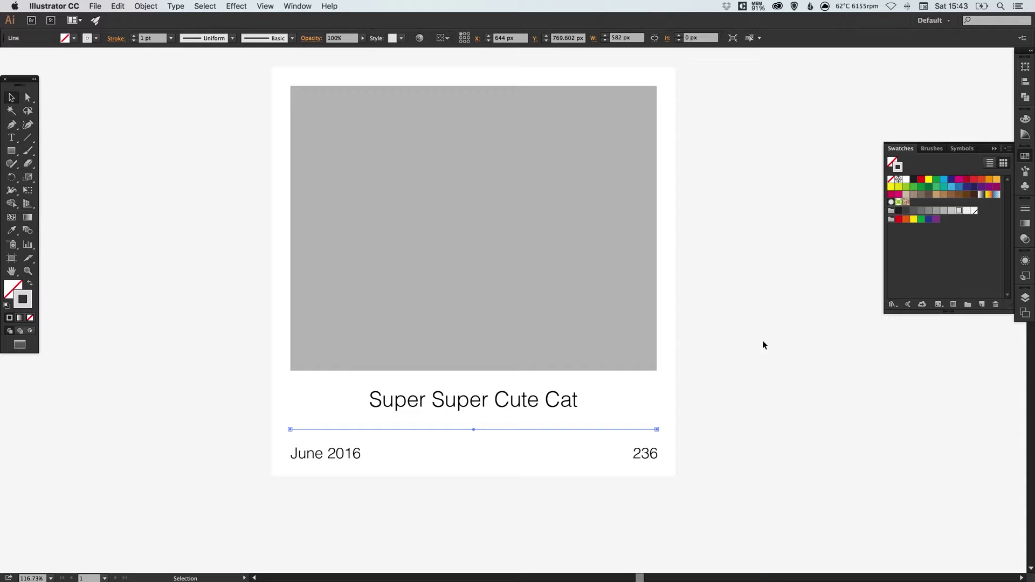
pyautogui.click(764, 313)
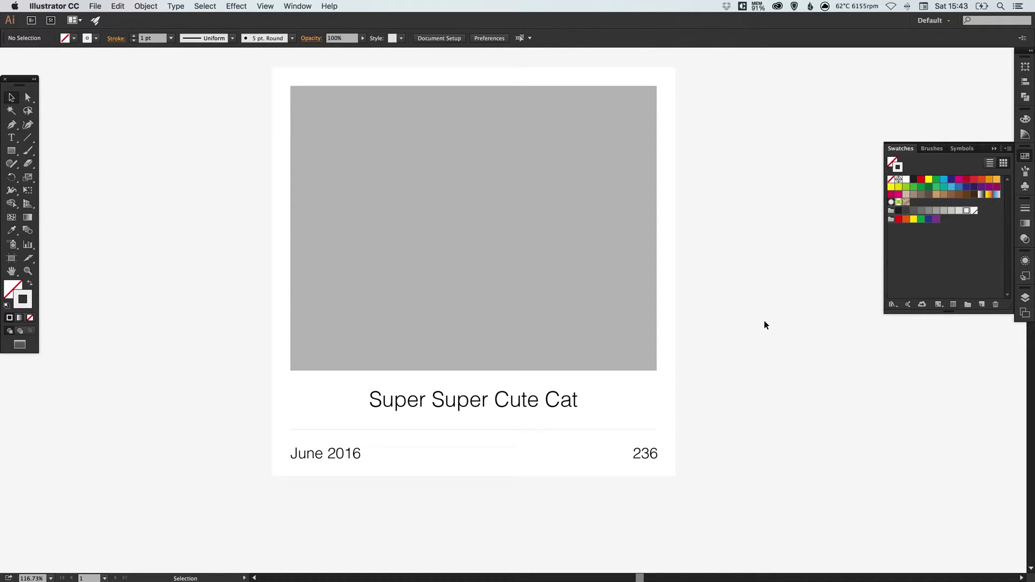
pyautogui.scroll(-3, 471, 446)
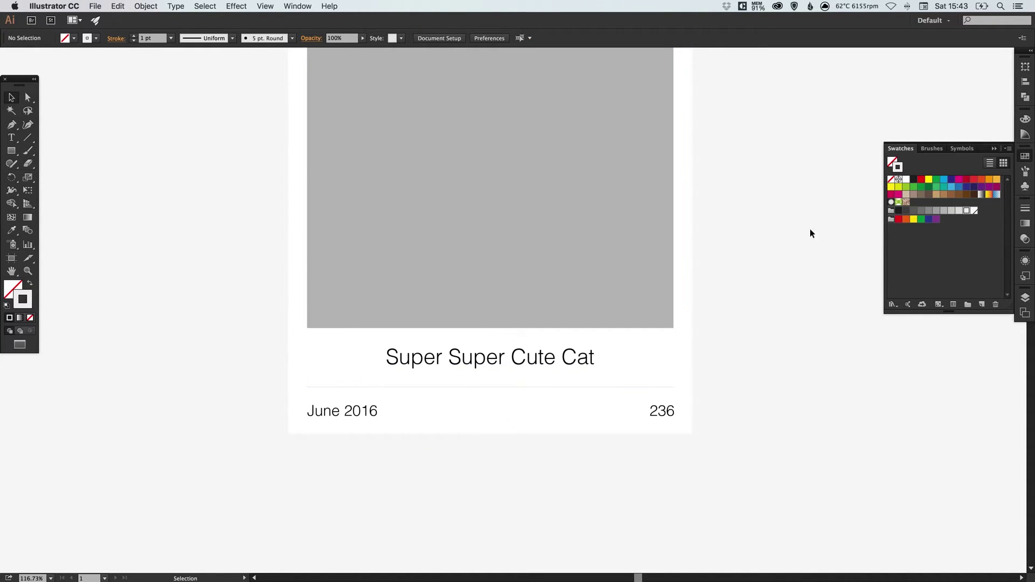
pyautogui.click(1023, 157)
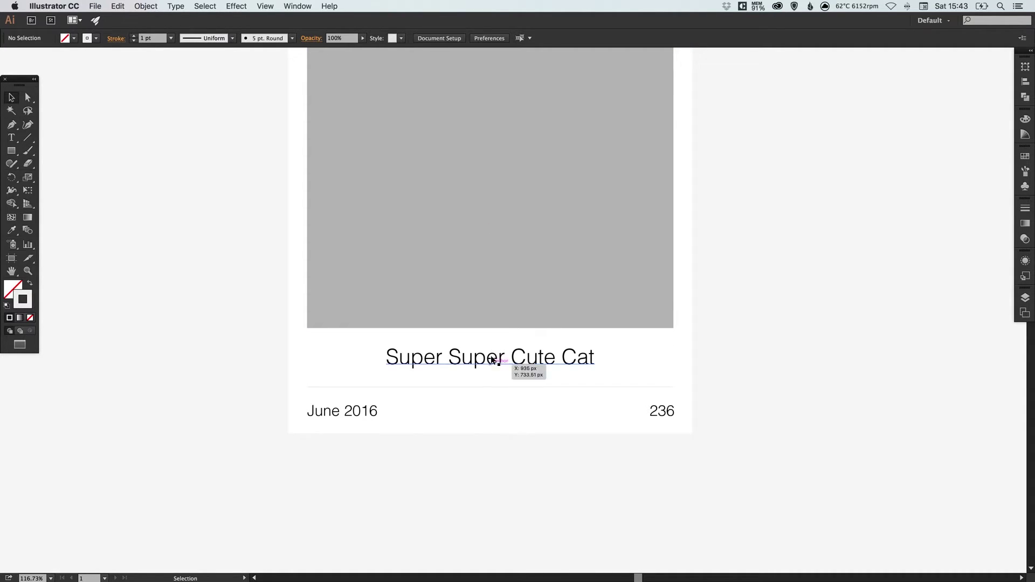
pyautogui.press('space')
pyautogui.moveTo(494, 365); pyautogui.dragTo(504, 395)
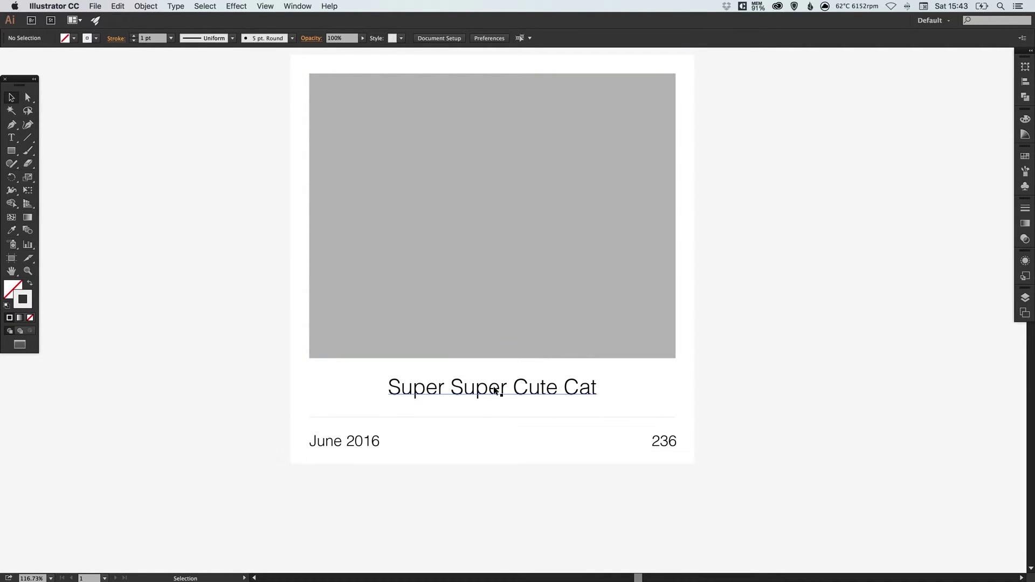
pyautogui.press('space')
pyautogui.moveTo(467, 418); pyautogui.dragTo(481, 381)
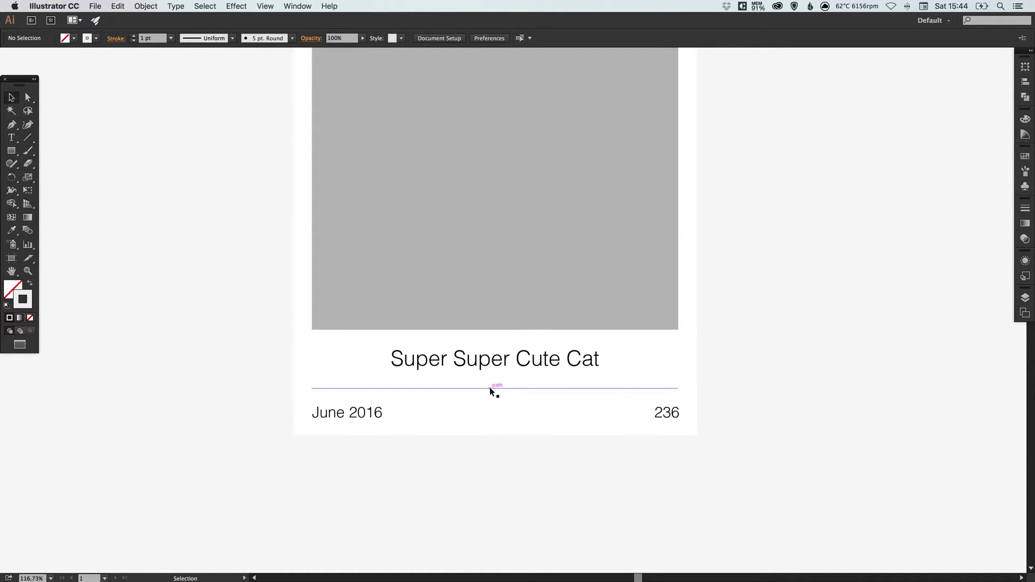
# - Select the title, June 2016 and 236 text and try the dark grey swatch, undoing the stray outline
pyautogui.click(380, 413)
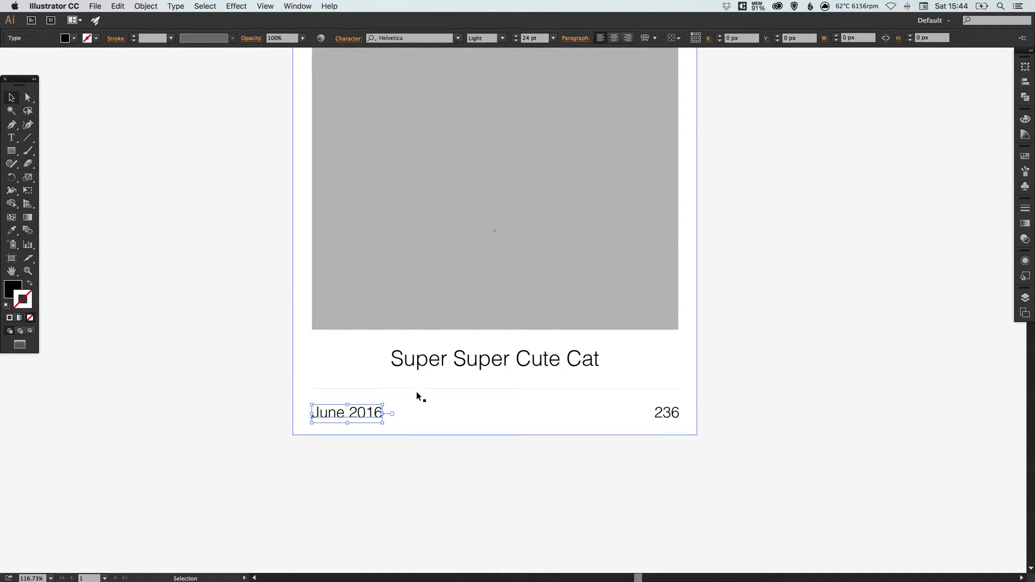
pyautogui.keyDown('shift'); pyautogui.click(504, 363); pyautogui.keyUp('shift')
pyautogui.keyDown('shift'); pyautogui.click(666, 412); pyautogui.keyUp('shift')
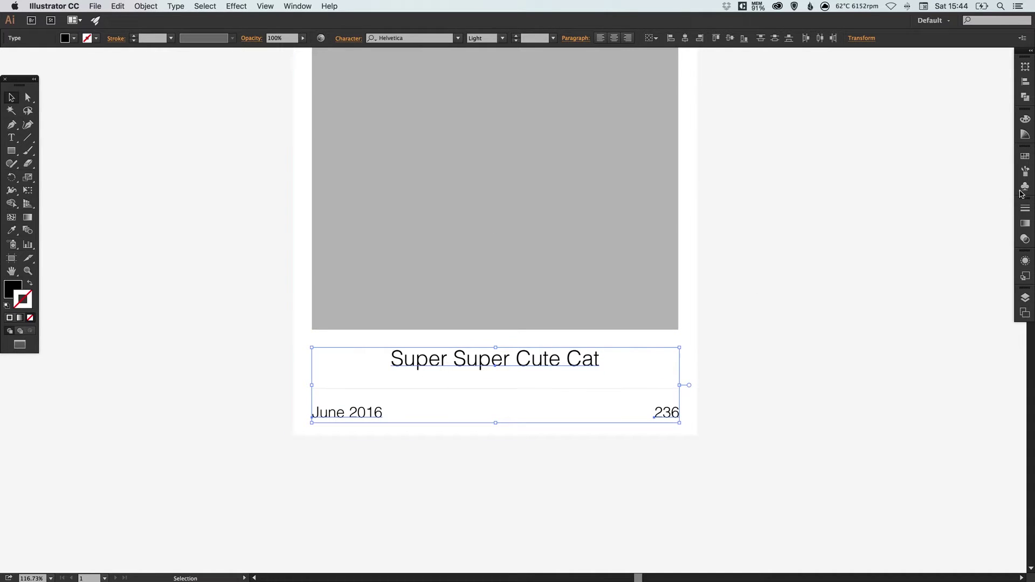
pyautogui.click(1024, 156)
pyautogui.click(913, 211)
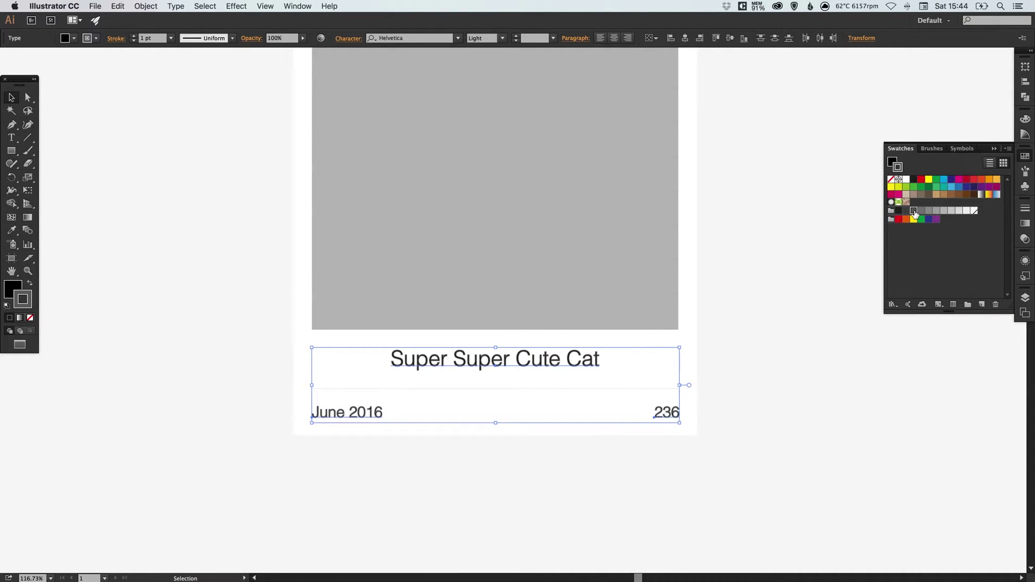
pyautogui.press('super+z')
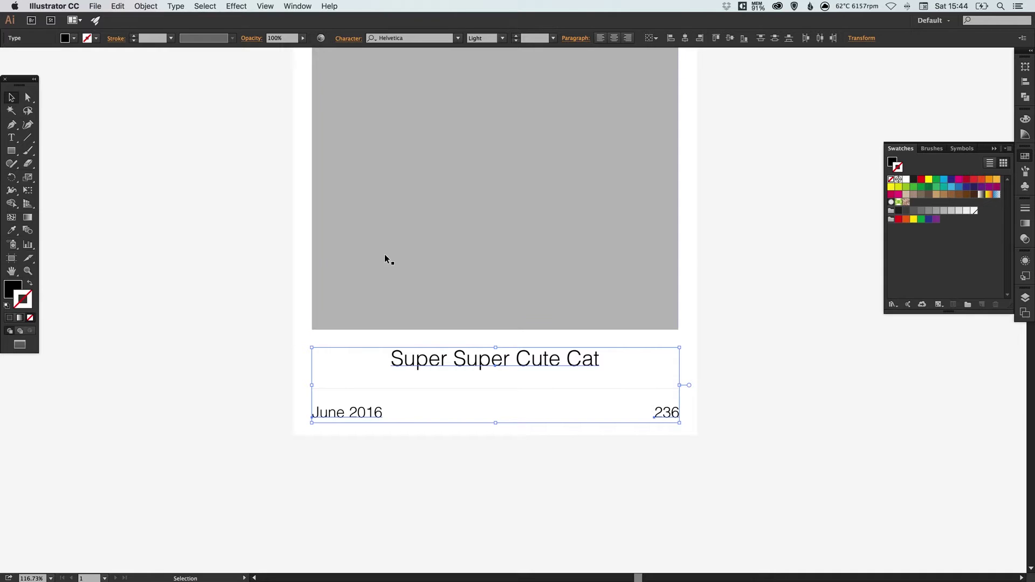
pyautogui.click(915, 213)
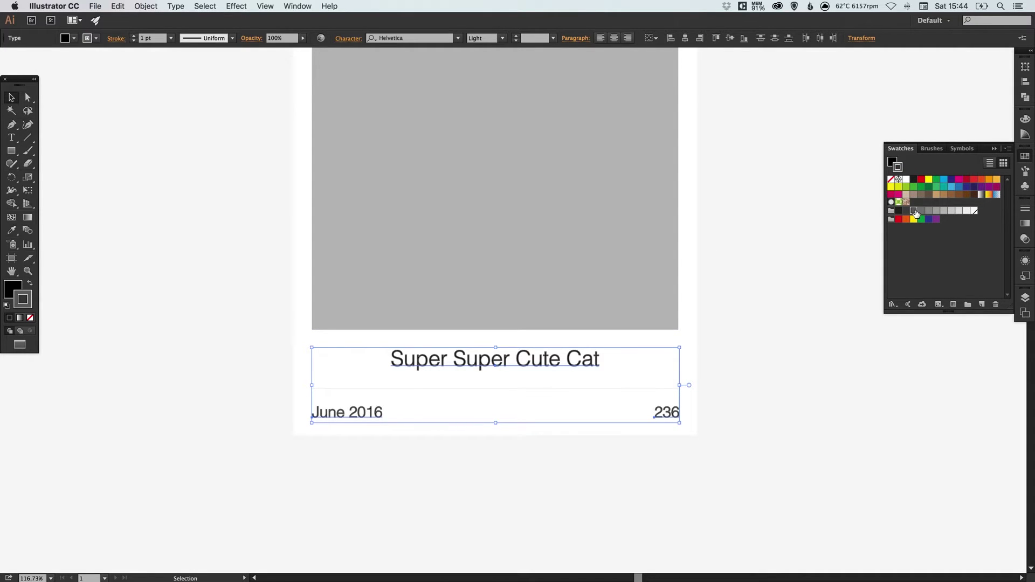
pyautogui.press('super+shift+a')
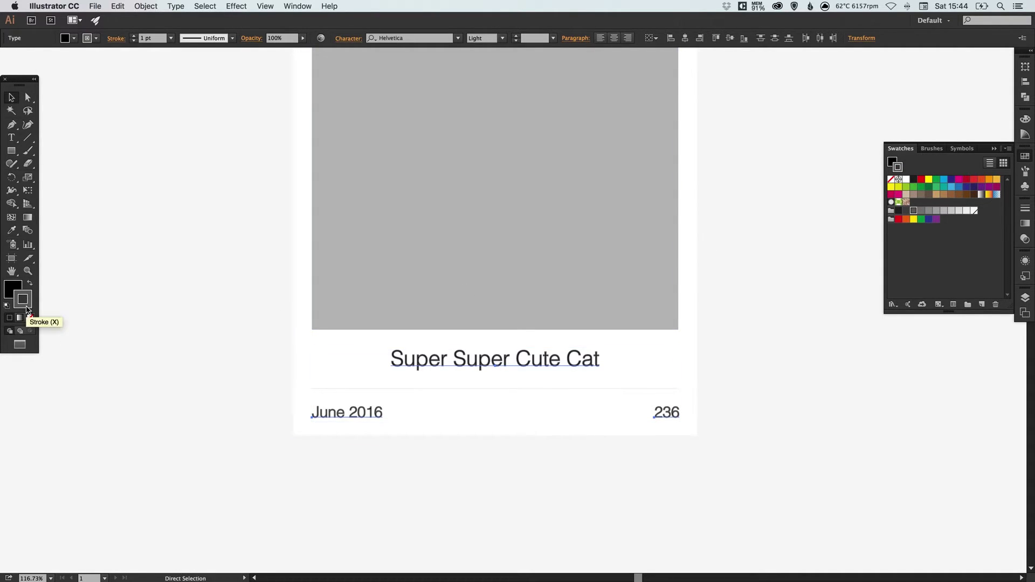
pyautogui.press('super+z')
# - Apply dark grey as the fill of the three text objects, then view the card at 100%
pyautogui.click(16, 289)
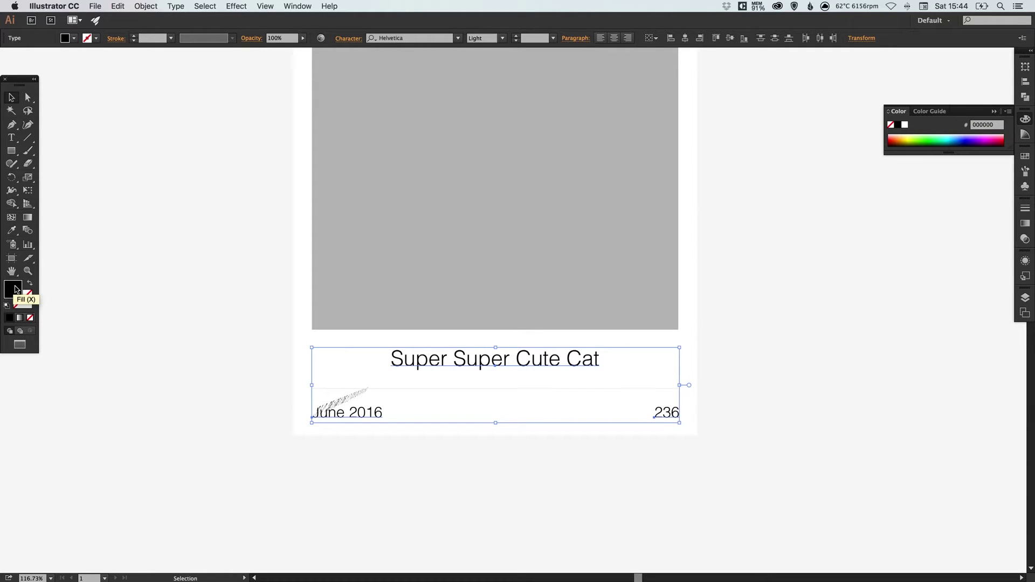
pyautogui.click(1025, 156)
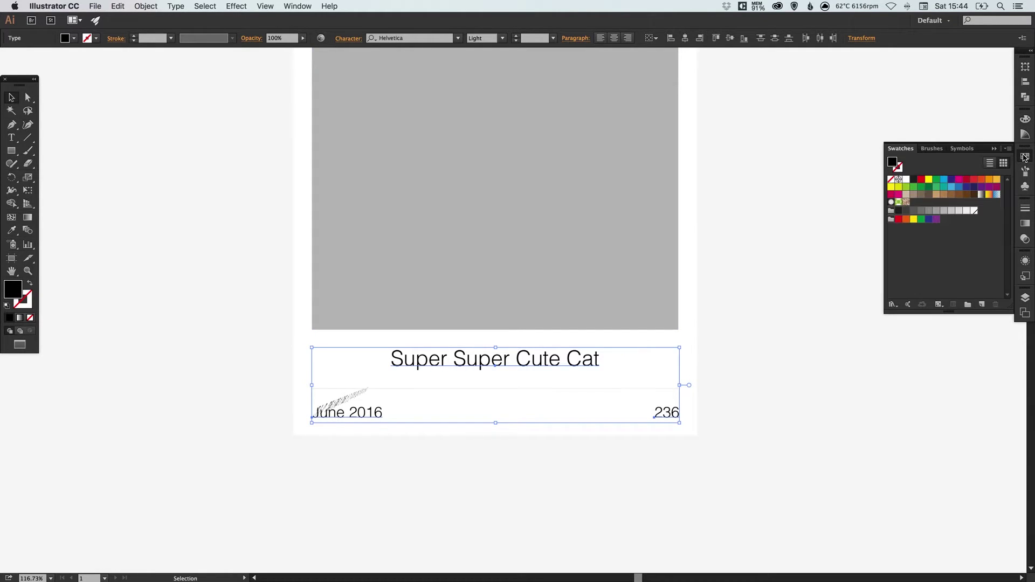
pyautogui.click(913, 211)
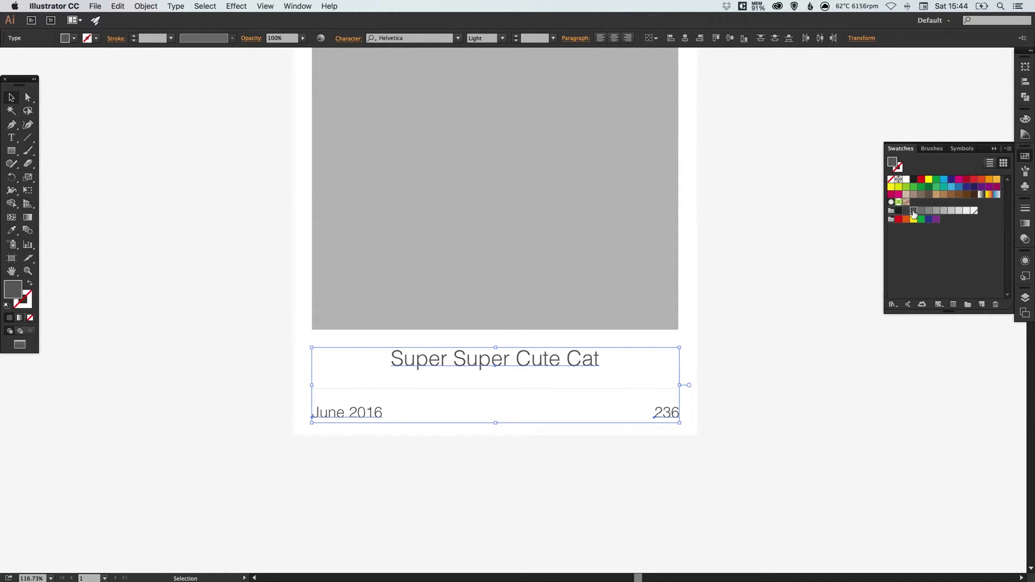
pyautogui.click(1024, 157)
pyautogui.click(825, 216)
pyautogui.press('space')
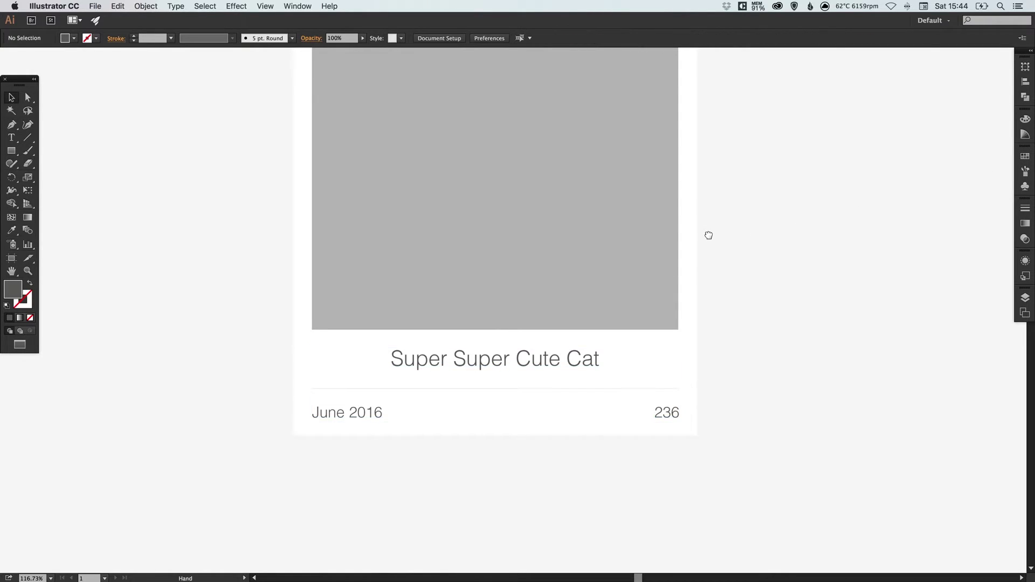
pyautogui.moveTo(708, 235); pyautogui.dragTo(700, 257)
pyautogui.press('super+1')
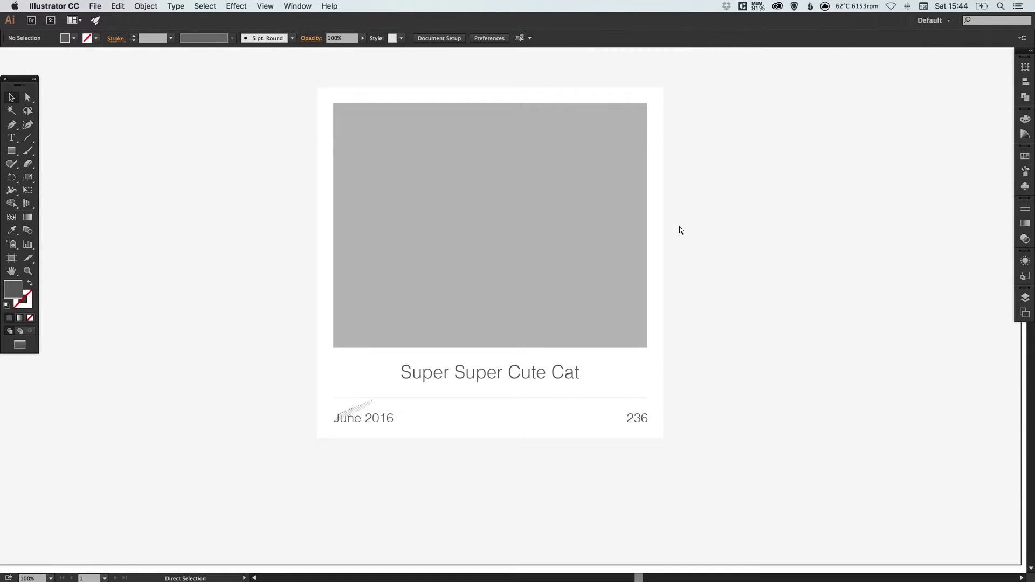
pyautogui.hscroll(-1, 450, 273)
# - Move the cat photo over the card's image area and bring it forward
pyautogui.press('super+minus')
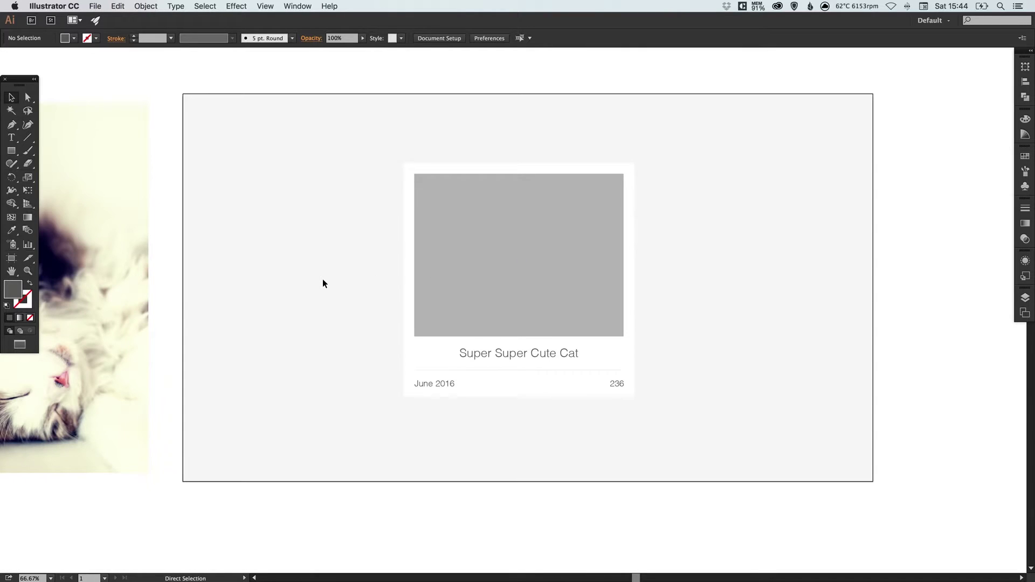
pyautogui.scroll(2, 386, 284)
pyautogui.hscroll(-2, 344, 321)
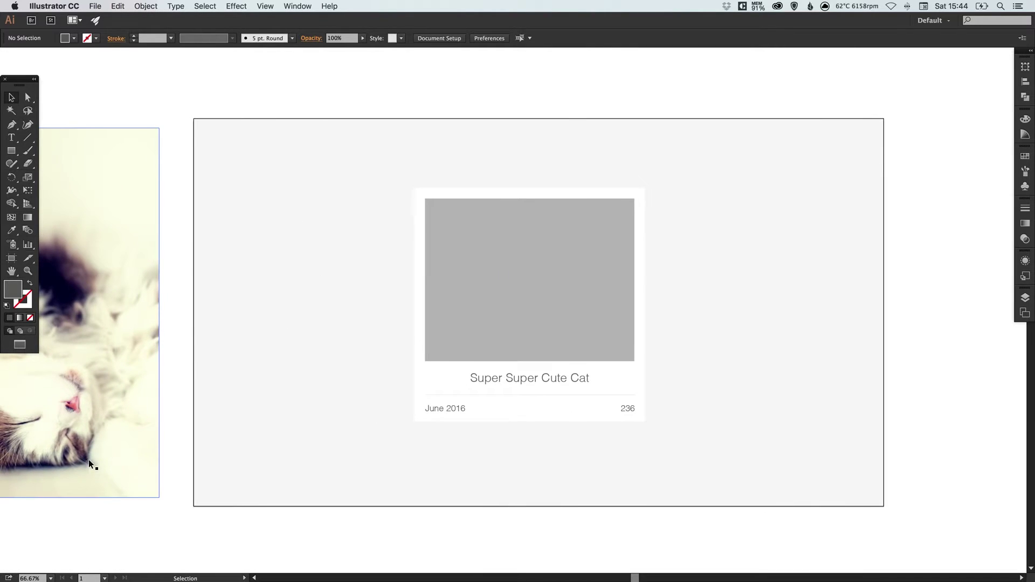
pyautogui.moveTo(89, 461); pyautogui.dragTo(585, 329)
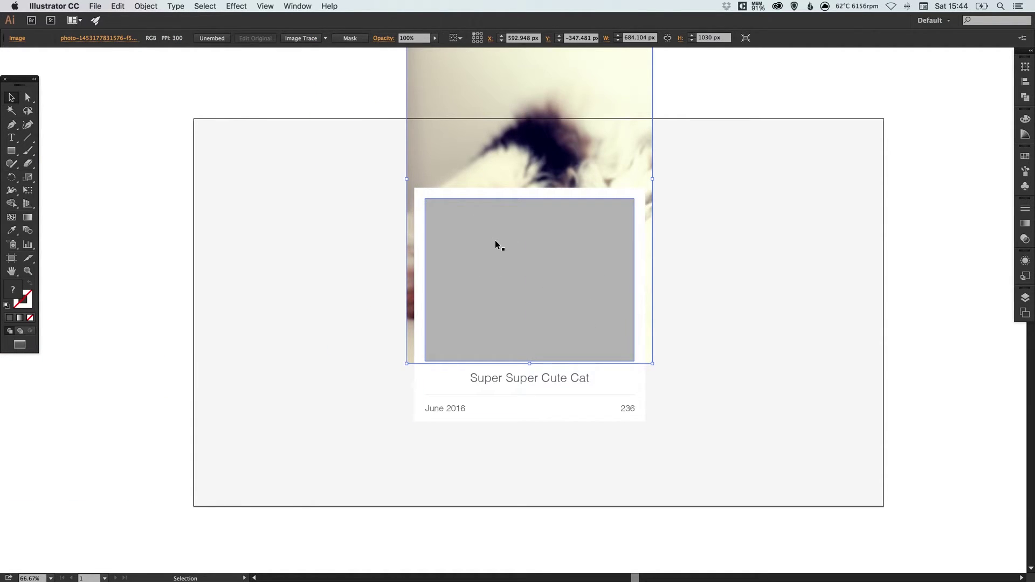
pyautogui.click(145, 5)
pyautogui.moveTo(144, 29)
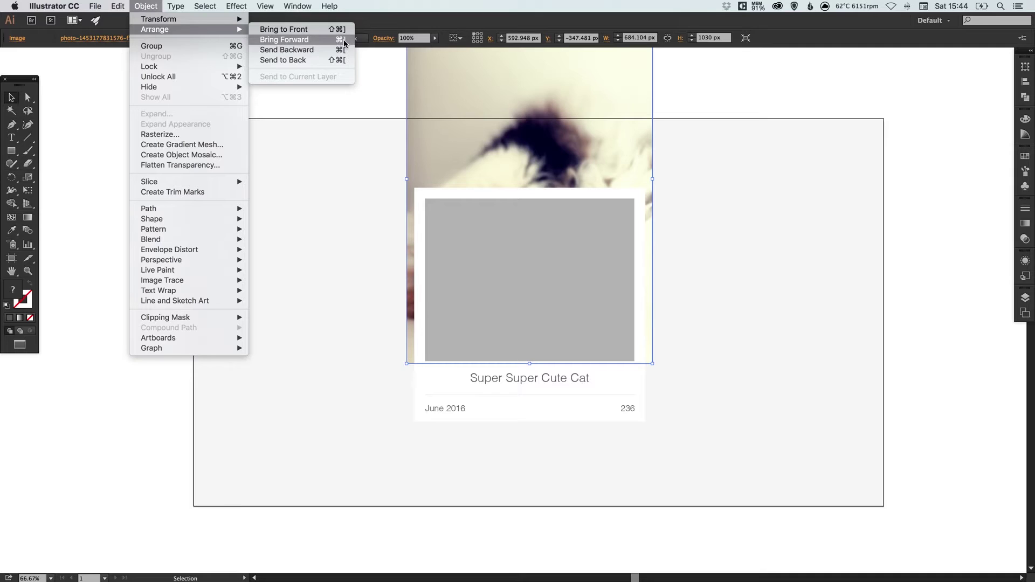
pyautogui.click(308, 41)
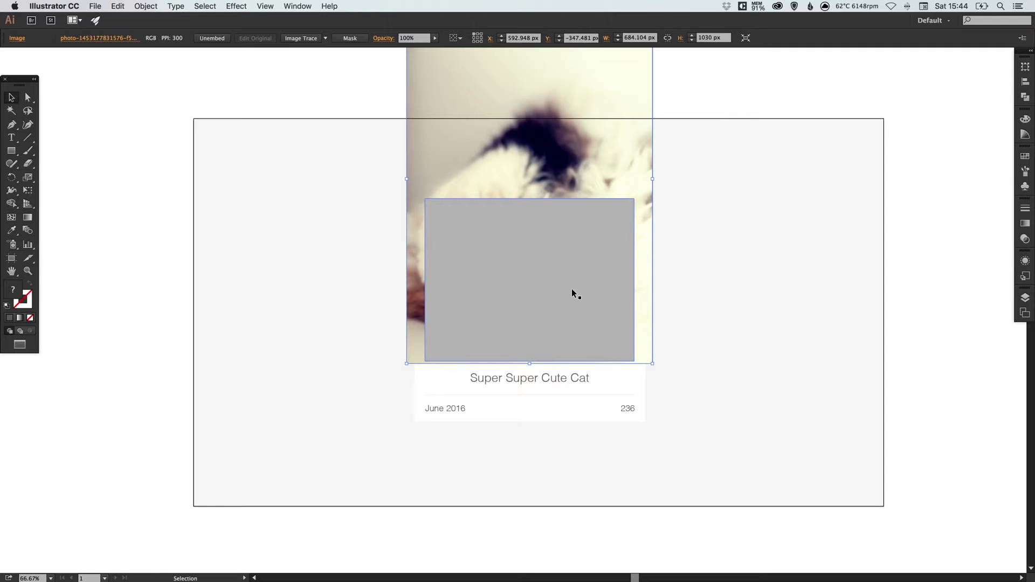
# - Make a clipping mask from the cat photo and the grey placeholder rectangle
pyautogui.click(541, 240)
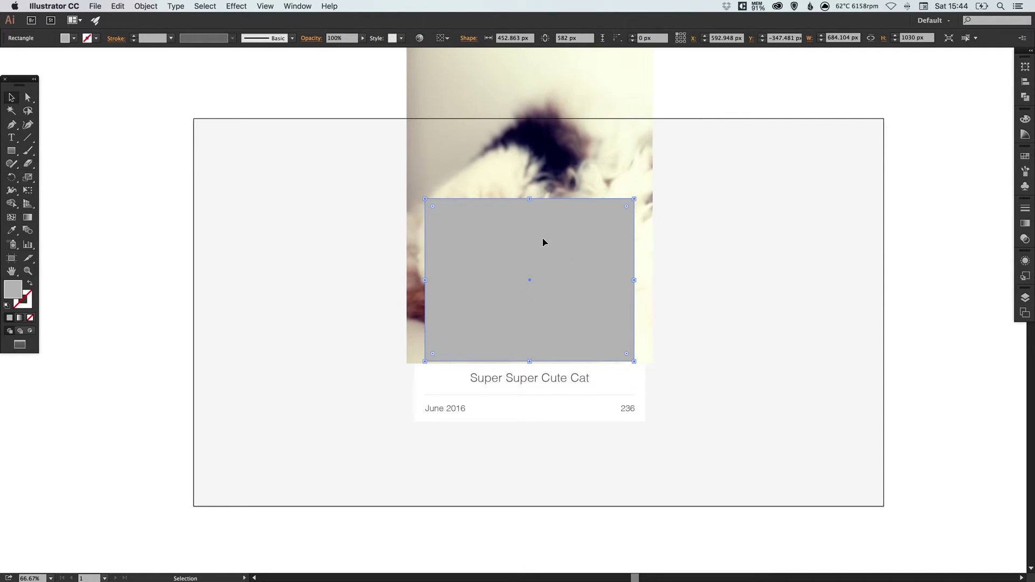
pyautogui.click(334, 246)
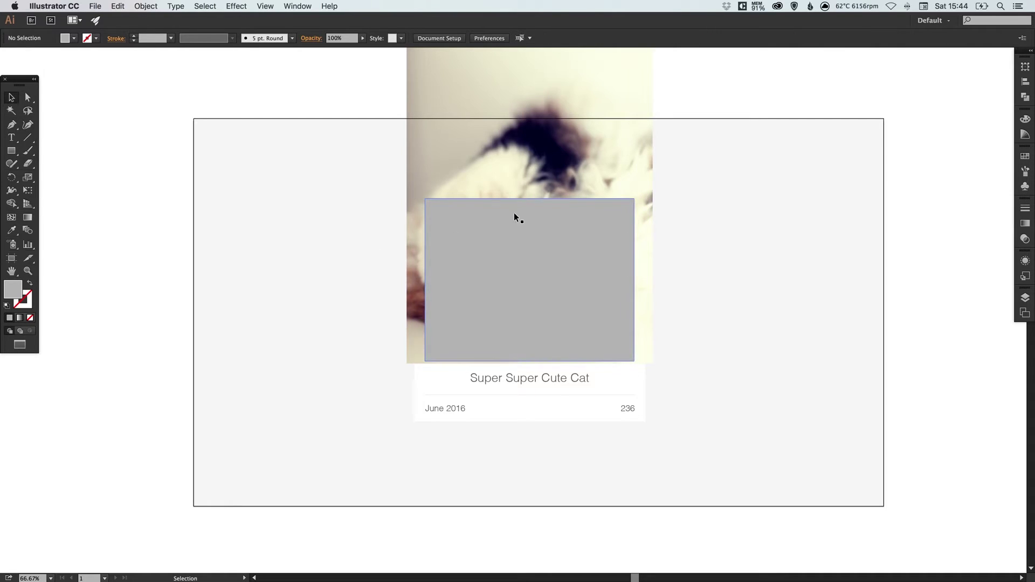
pyautogui.click(521, 160)
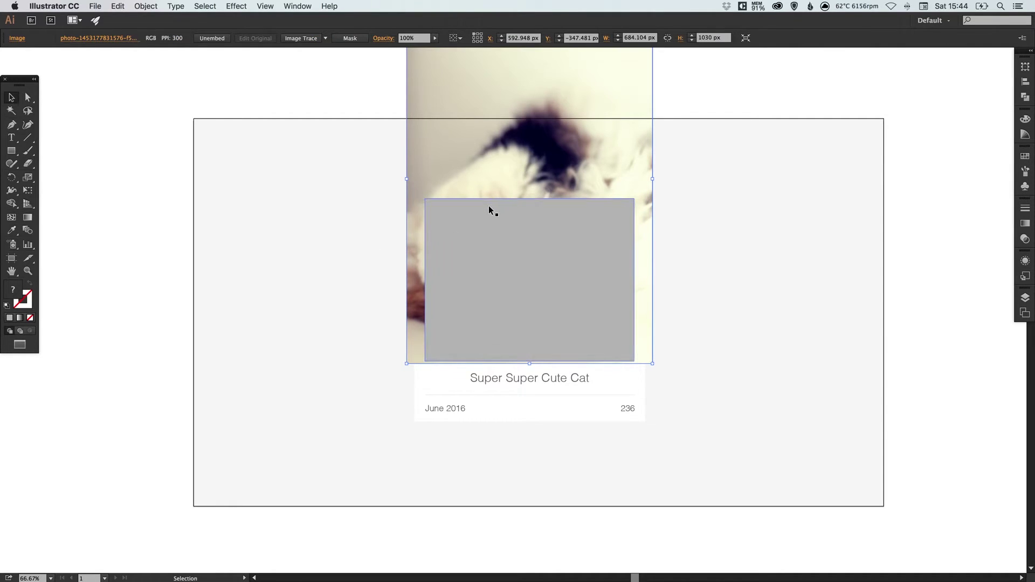
pyautogui.keyDown('shift'); pyautogui.click(496, 235); pyautogui.keyUp('shift')
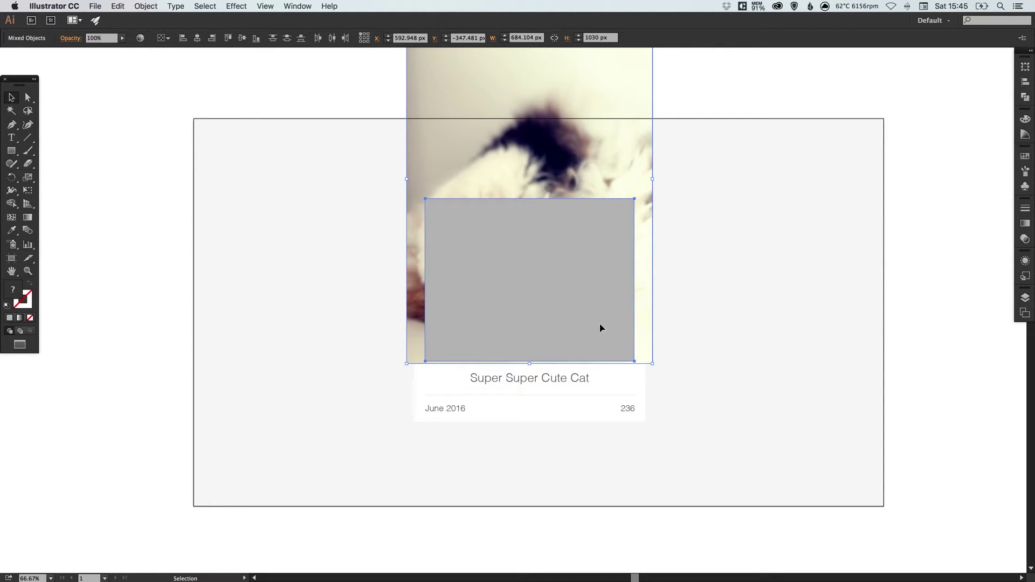
pyautogui.click(147, 8)
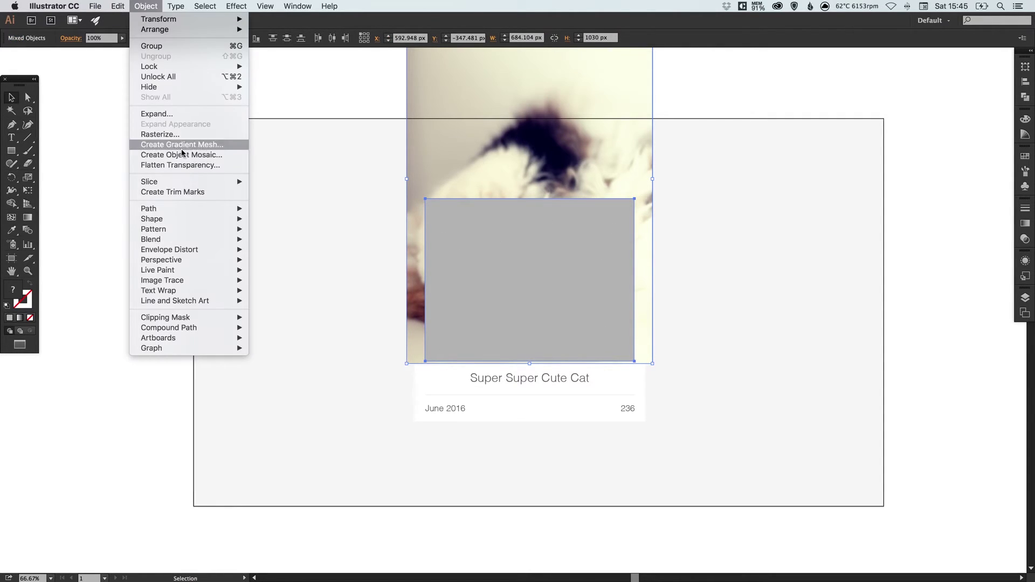
pyautogui.moveTo(235, 319)
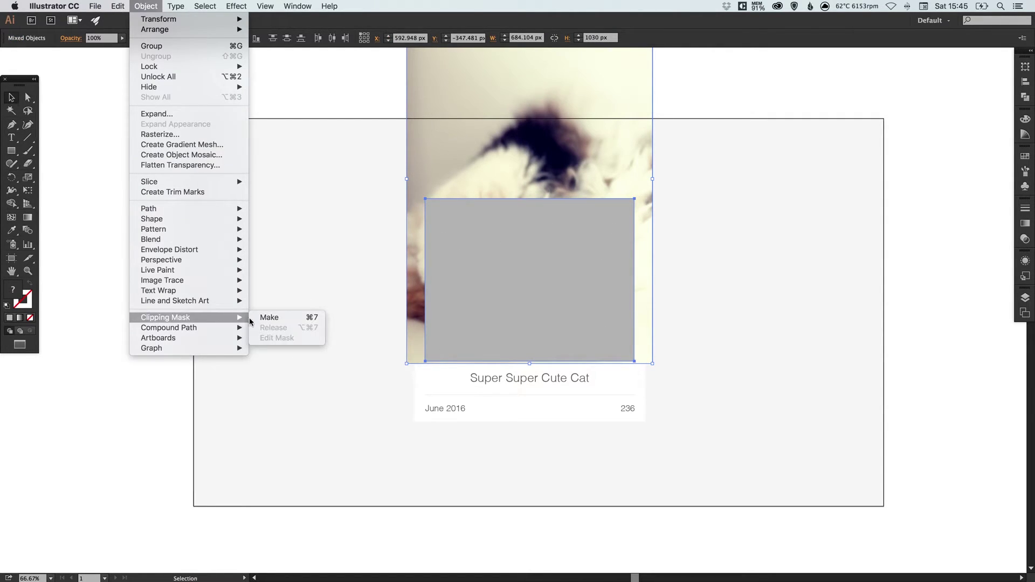
pyautogui.click(290, 319)
pyautogui.click(373, 315)
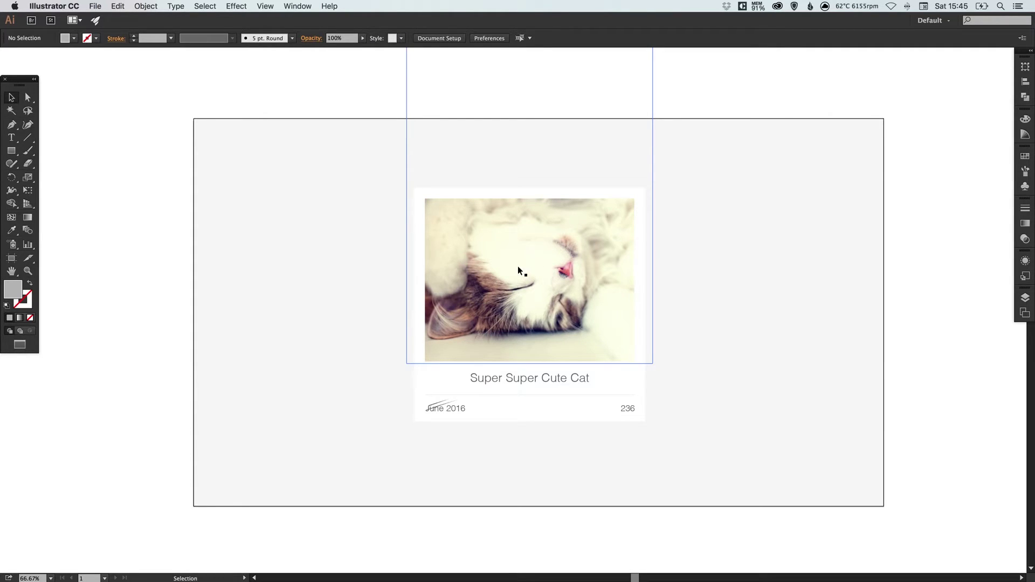
# - Reposition and scale the photo inside the mask to about 663 × 998 px
pyautogui.doubleClick(529, 275)
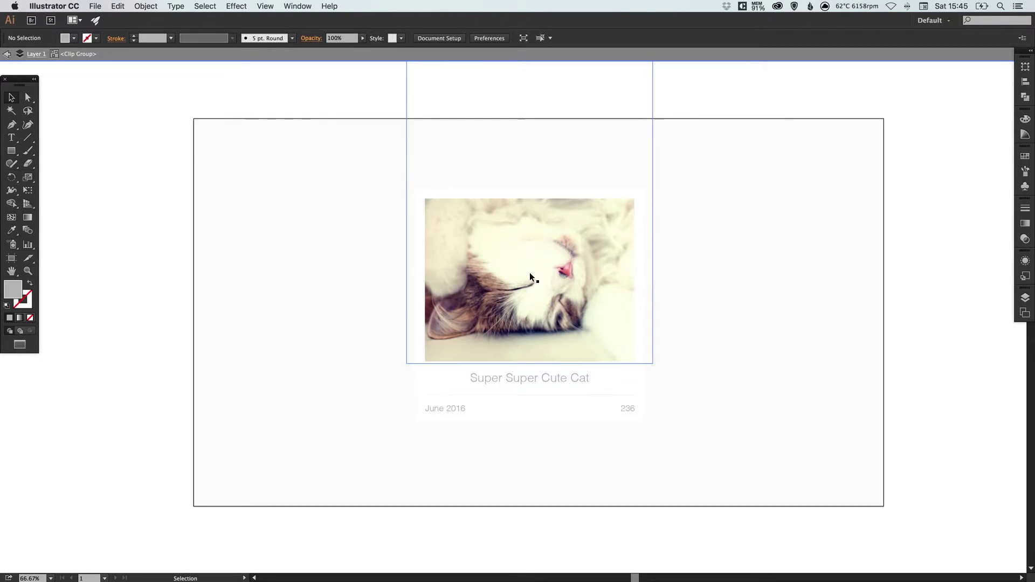
pyautogui.moveTo(507, 255); pyautogui.dragTo(524, 271)
pyautogui.moveTo(666, 373); pyautogui.dragTo(659, 361)
pyautogui.moveTo(566, 298); pyautogui.dragTo(567, 296)
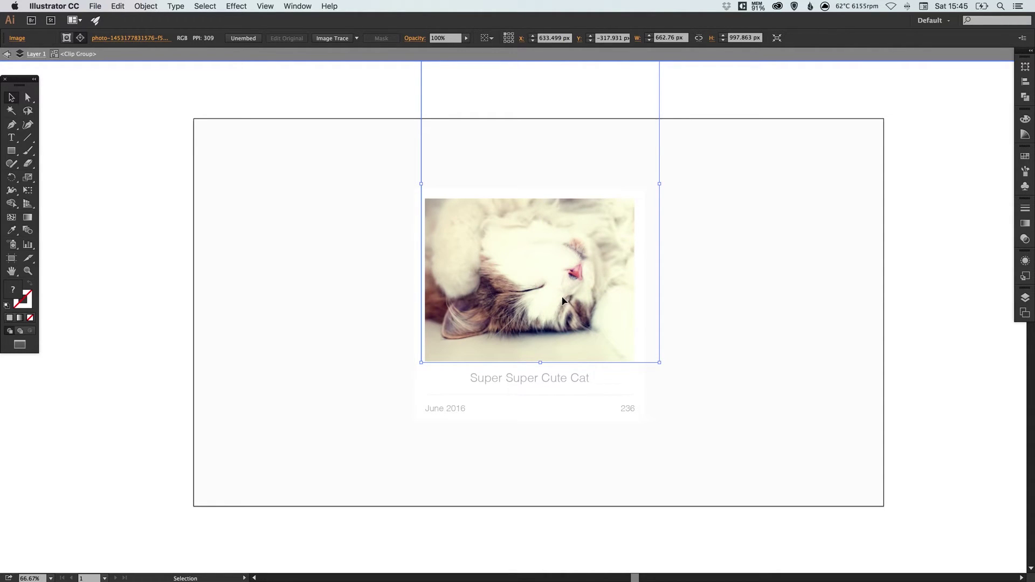
pyautogui.click(7, 56)
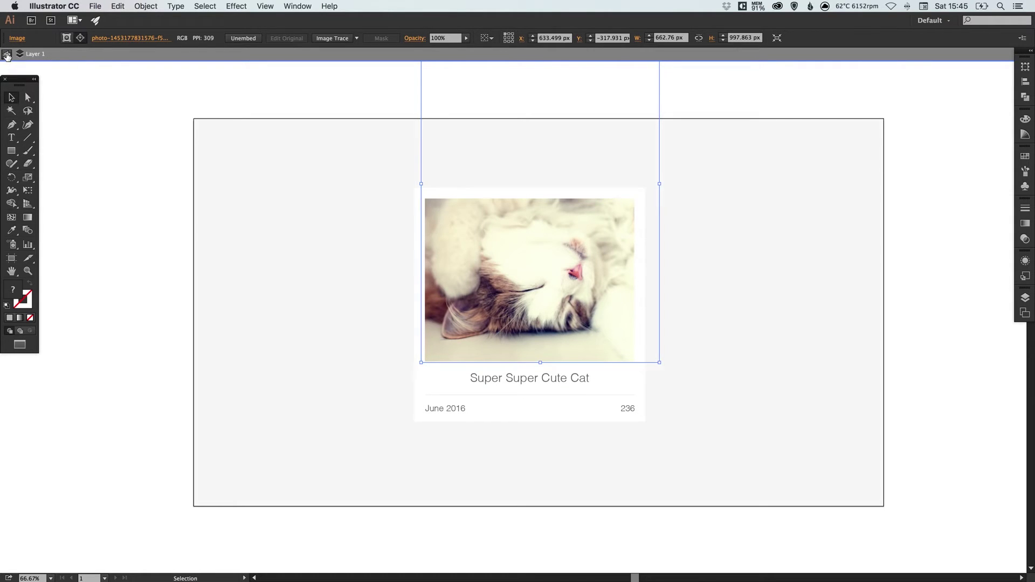
pyautogui.click(7, 55)
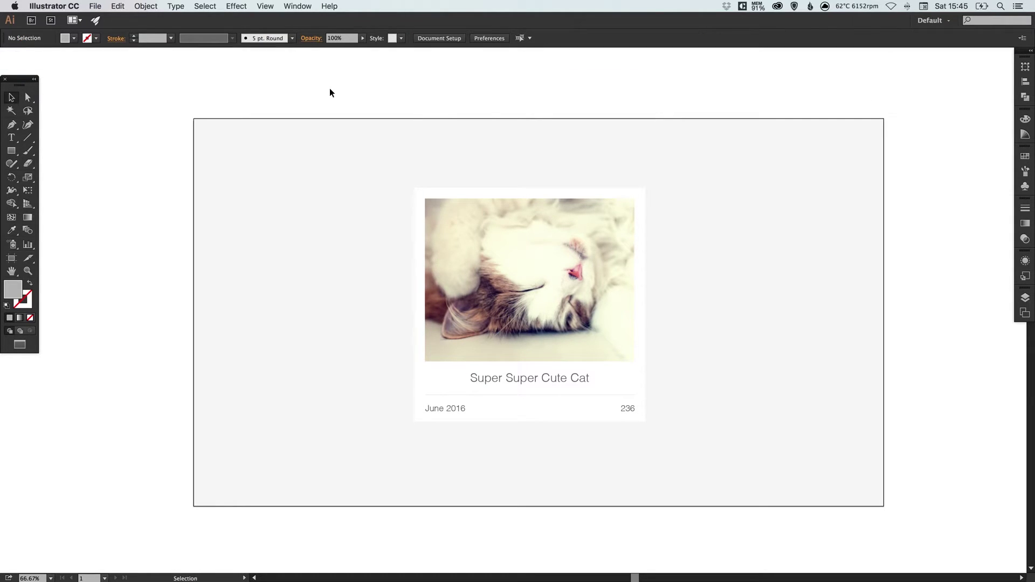
# - Colour the June 2016 date and 236 count a paler grey than the title
pyautogui.hscroll(3, 539, 215)
pyautogui.scroll(-2, 539, 216)
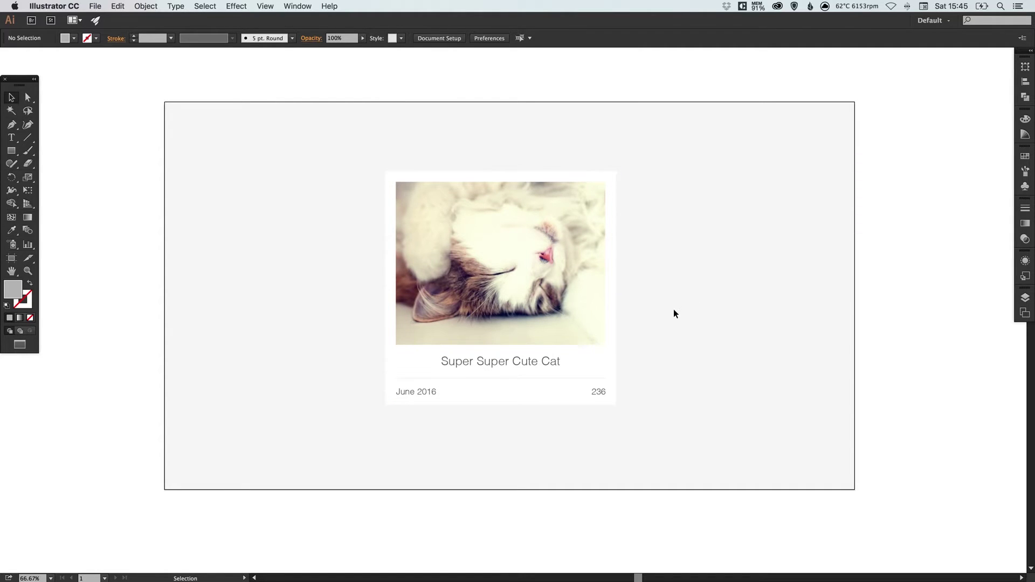
pyautogui.click(429, 392)
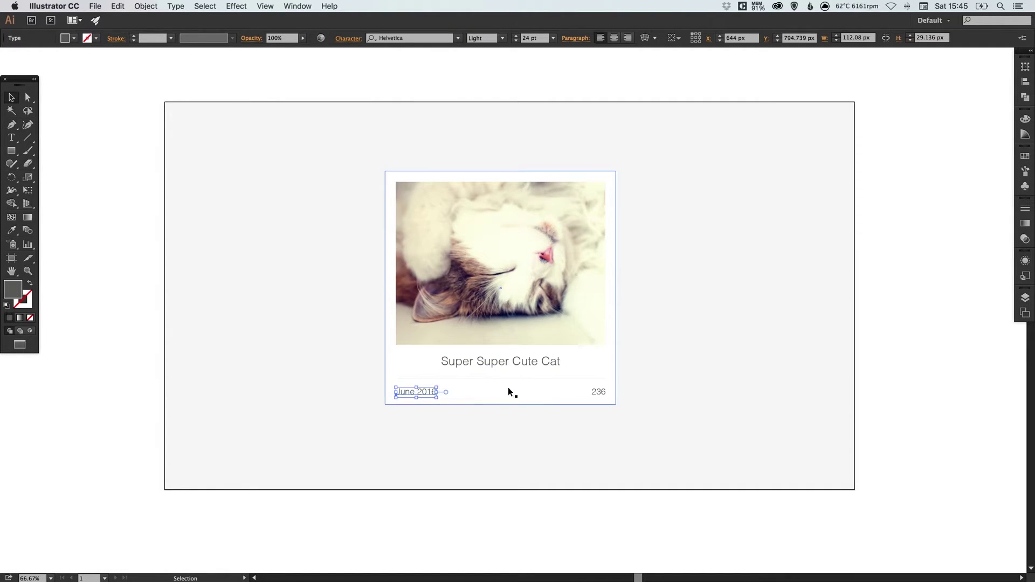
pyautogui.keyDown('shift'); pyautogui.click(596, 391); pyautogui.keyUp('shift')
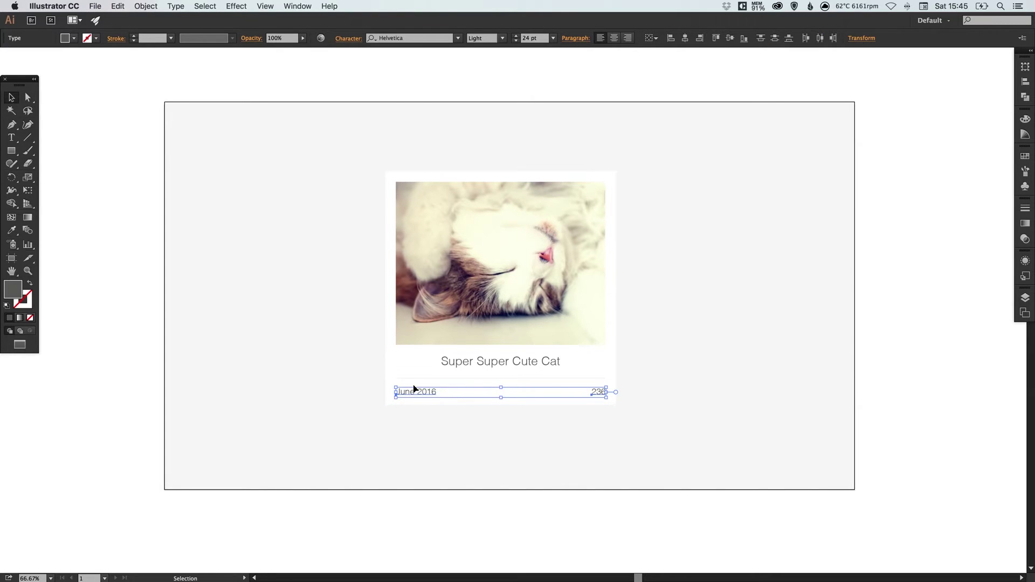
pyautogui.click(1025, 156)
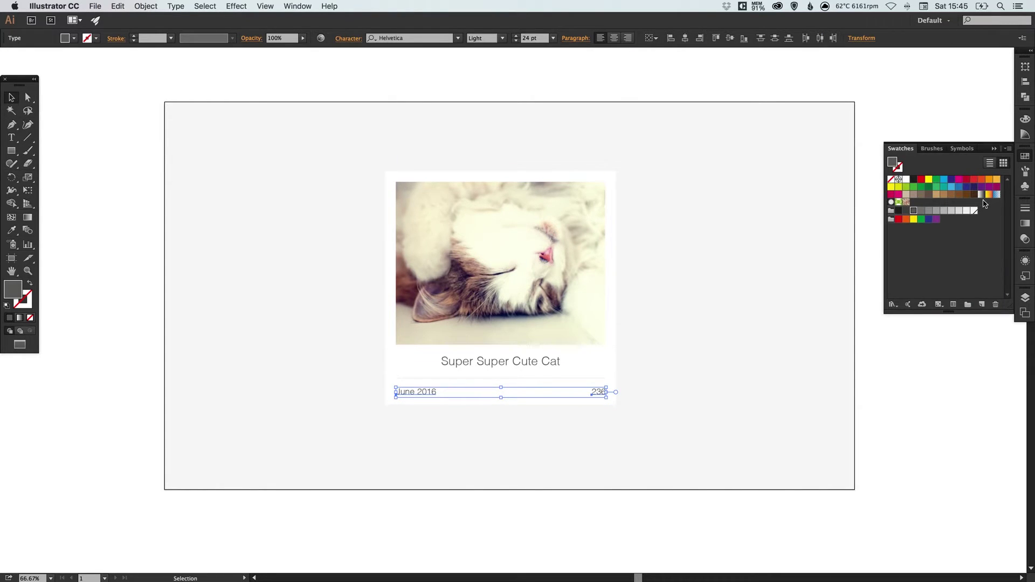
pyautogui.click(927, 210)
pyautogui.click(935, 211)
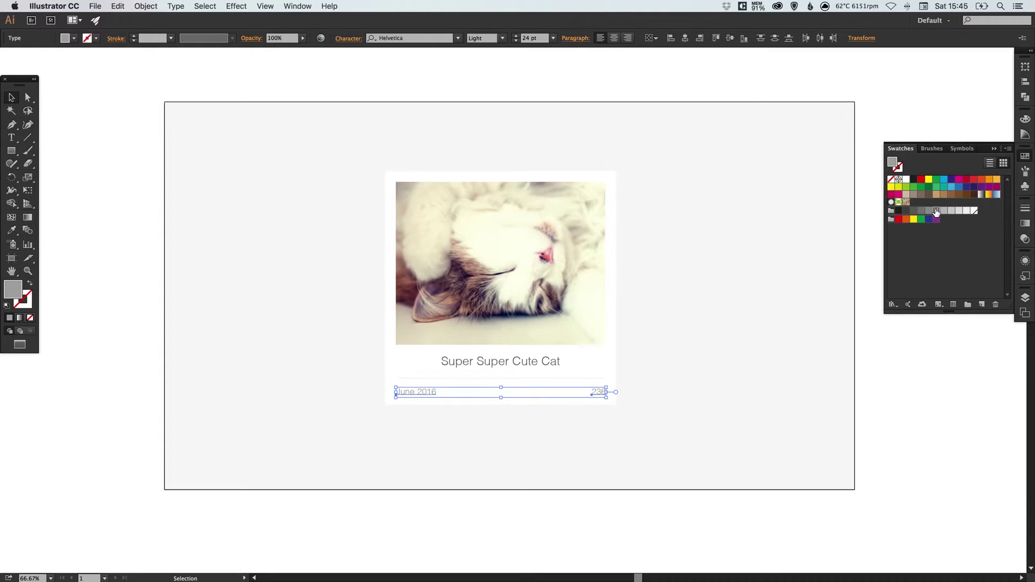
pyautogui.click(943, 211)
pyautogui.press('super+shift+a')
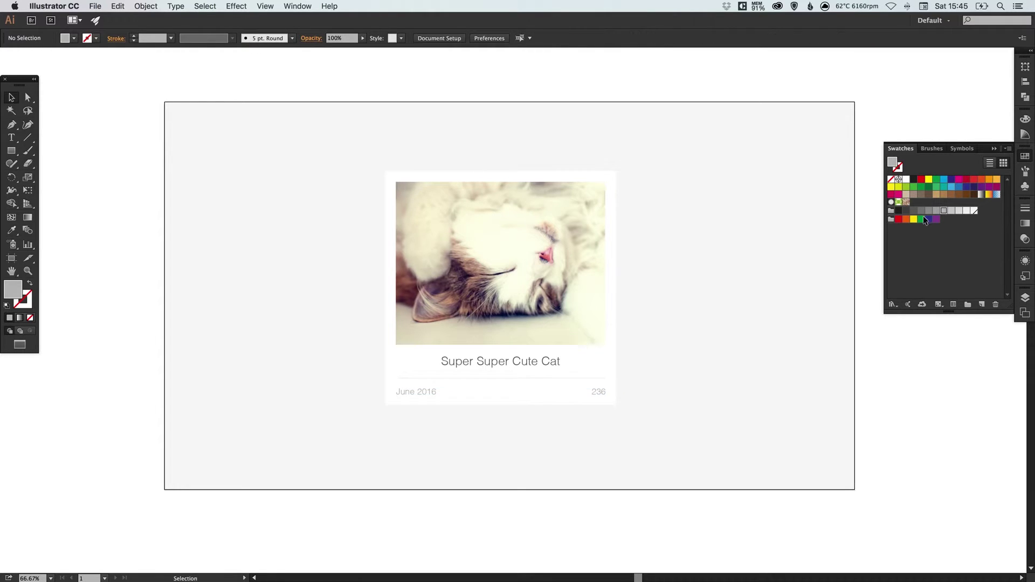
pyautogui.click(625, 302)
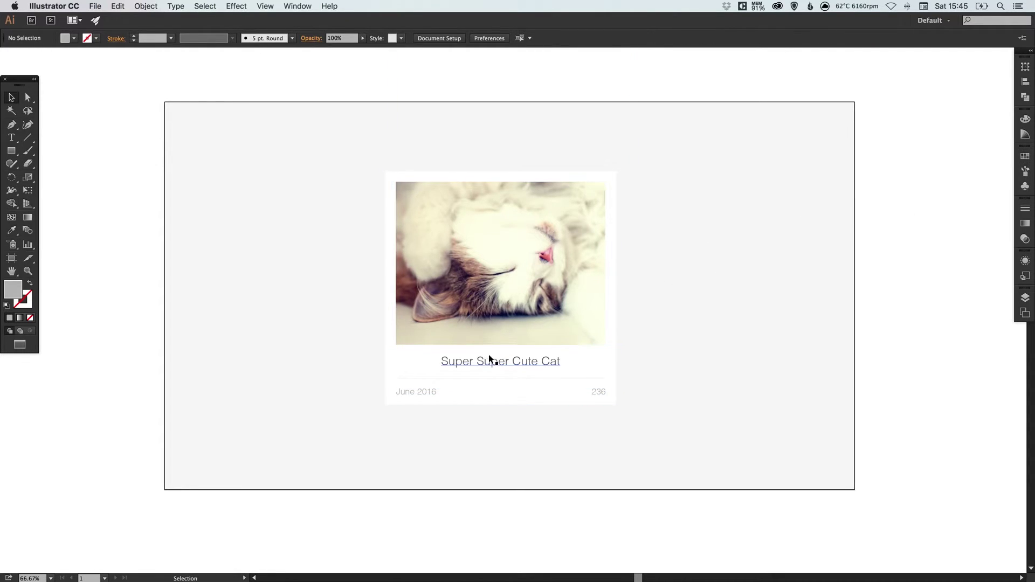
# - Zoom in closely on the title and 236 count to check the colours
pyautogui.press('z')
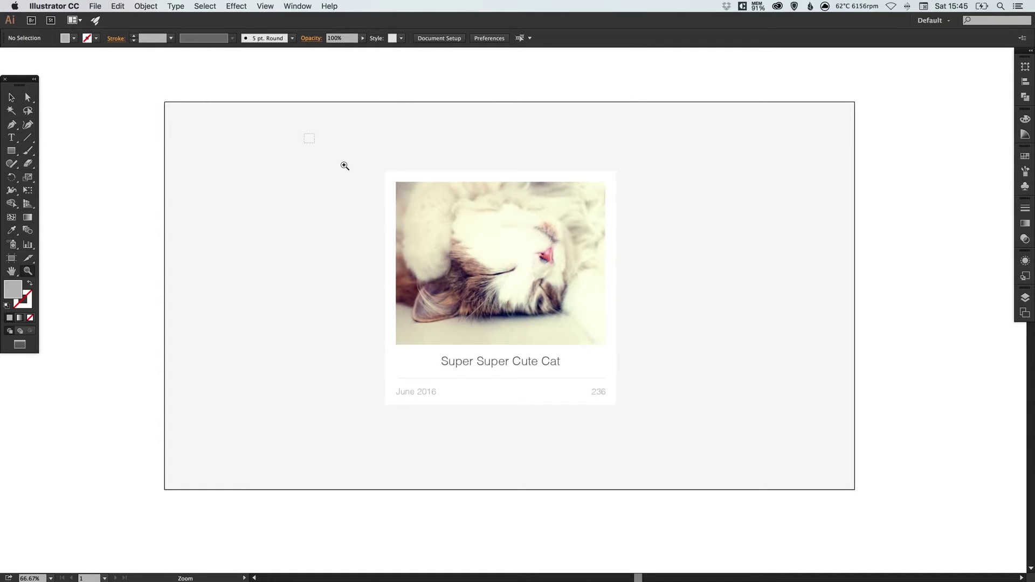
pyautogui.moveTo(344, 165); pyautogui.dragTo(666, 431)
pyautogui.scroll(-4, 616, 372)
pyautogui.press('v')
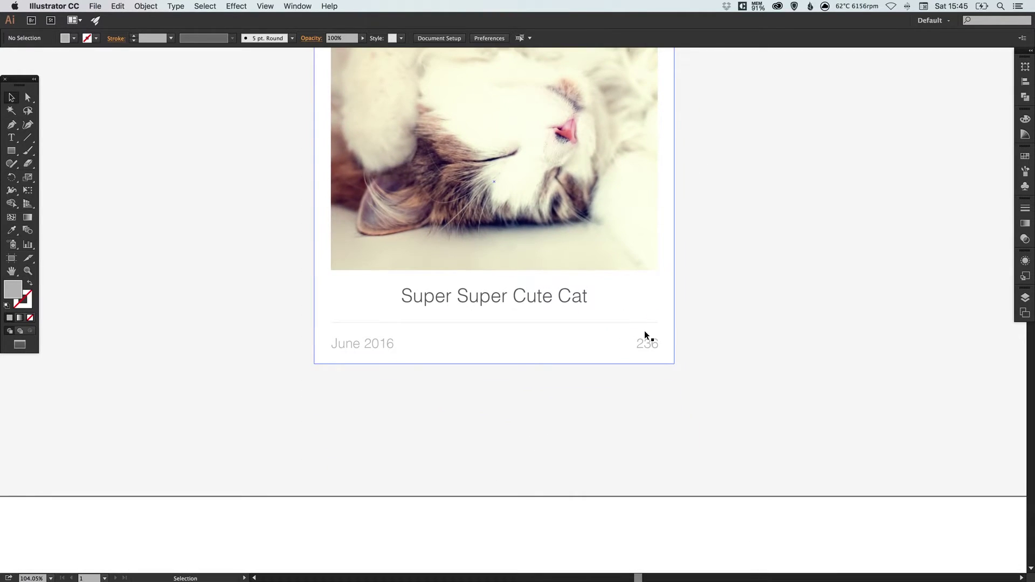
pyautogui.press('z')
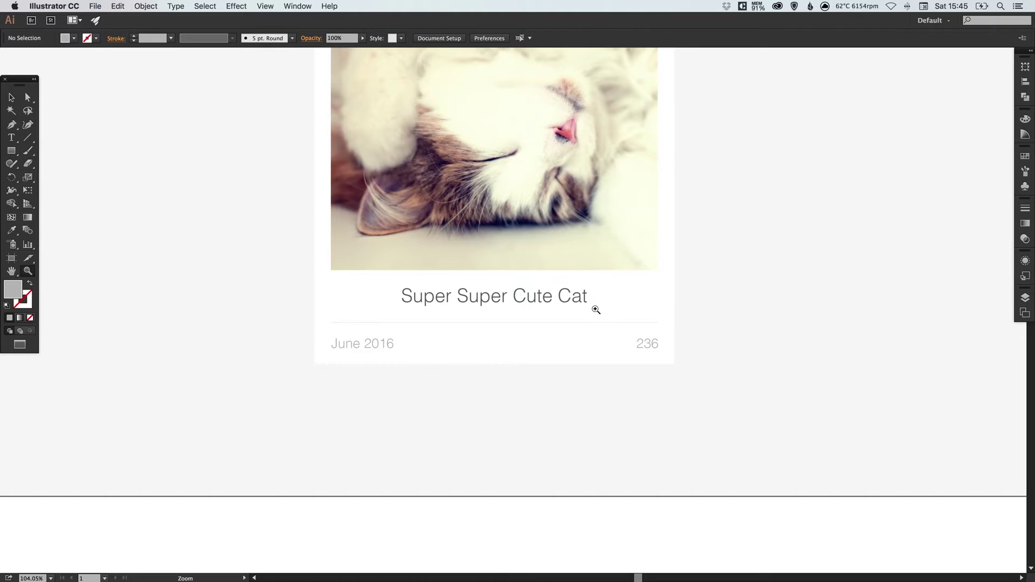
pyautogui.moveTo(563, 282); pyautogui.dragTo(718, 406)
pyautogui.press('v')
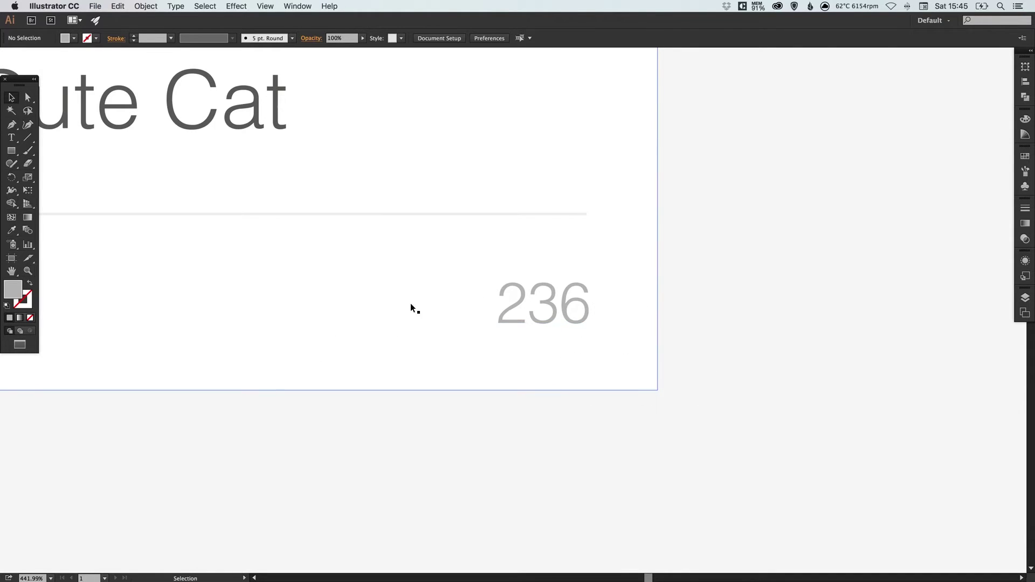
# - Draw a grey ellipse of about 57 × 41 px on the canvas just below the card
pyautogui.scroll(-3, 455, 285)
pyautogui.hscroll(-2, 454, 286)
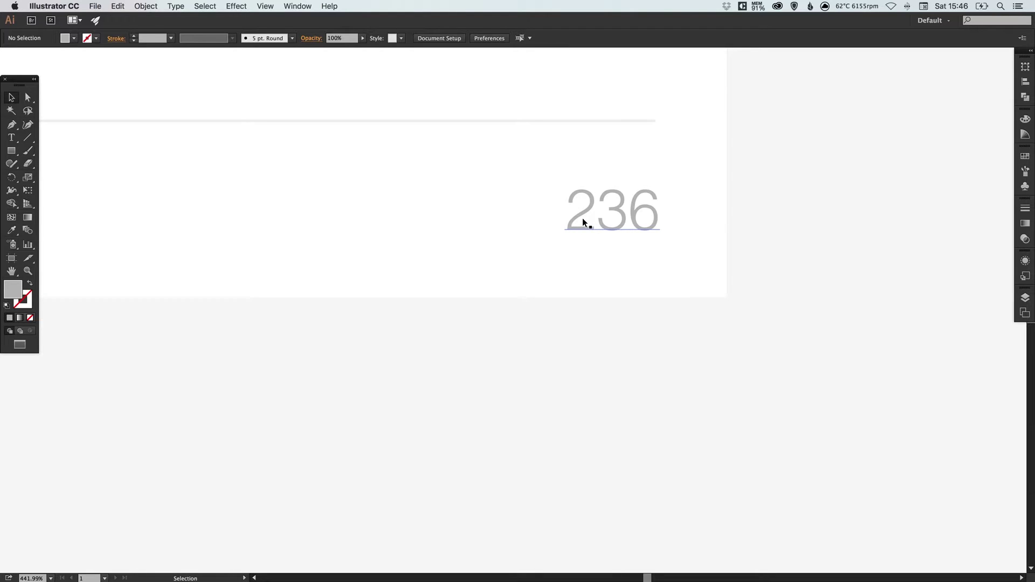
pyautogui.click(11, 151)
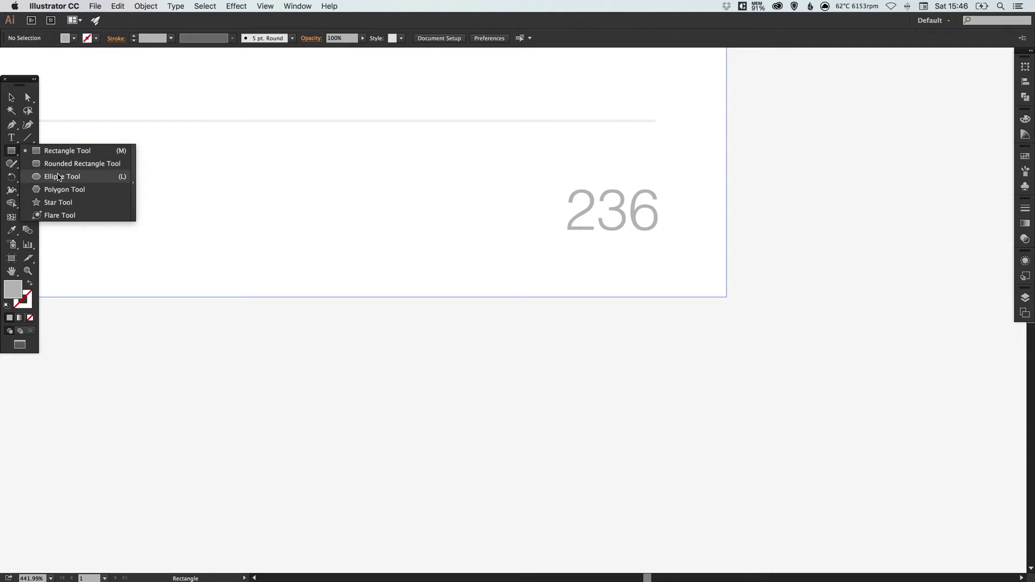
pyautogui.click(60, 177)
pyautogui.moveTo(448, 335); pyautogui.dragTo(498, 242)
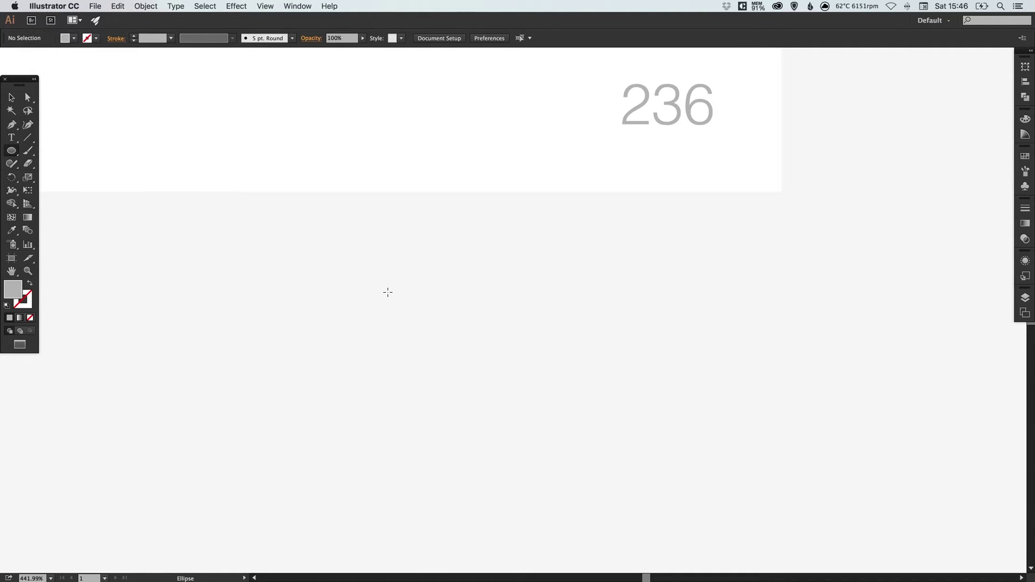
pyautogui.moveTo(361, 276); pyautogui.dragTo(496, 374)
pyautogui.press('v')
pyautogui.click(540, 296)
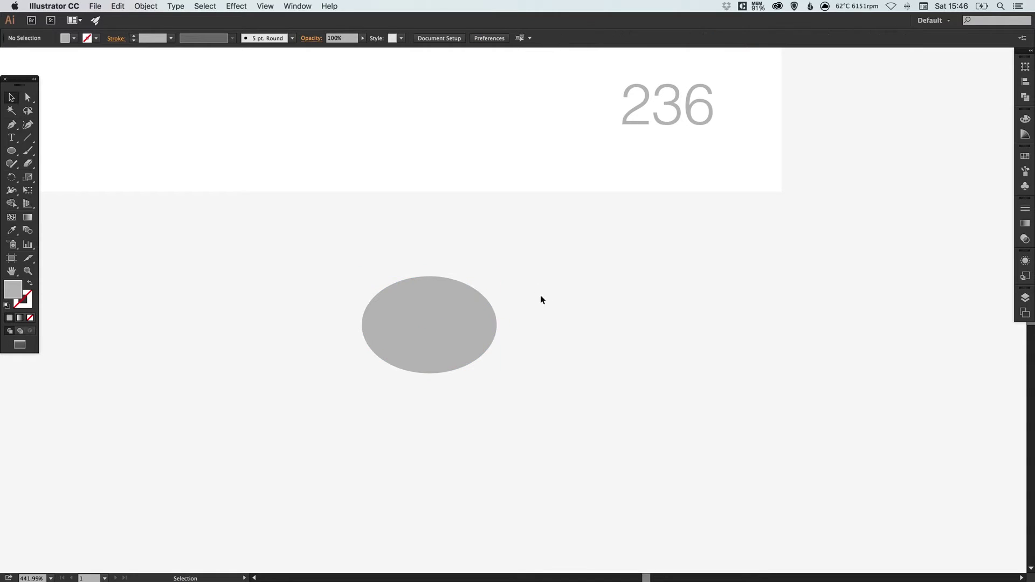
pyautogui.click(12, 125)
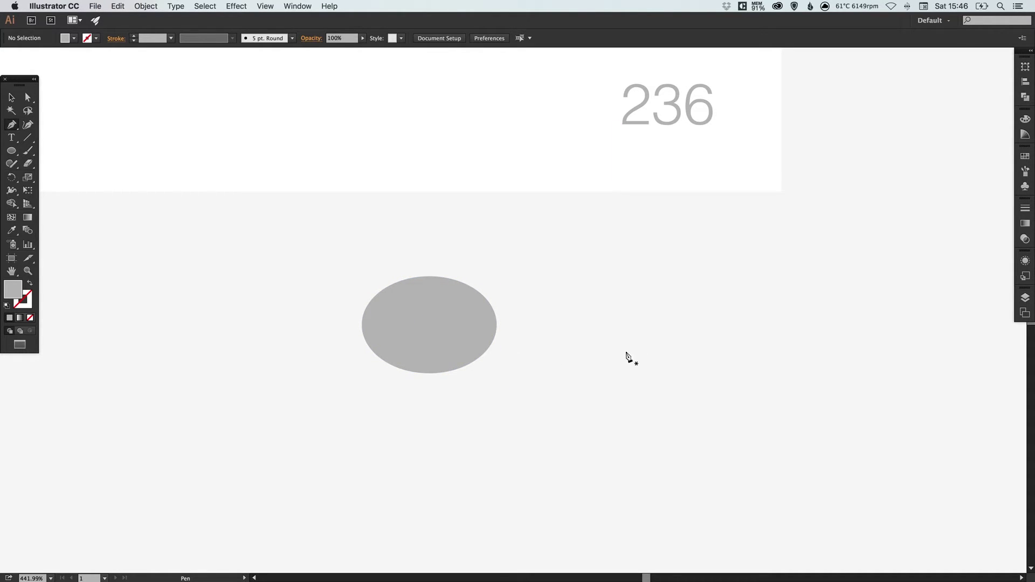
# - Draw a small triangle with the Pen Tool and move it aside to the oval's lower left
pyautogui.click(586, 356)
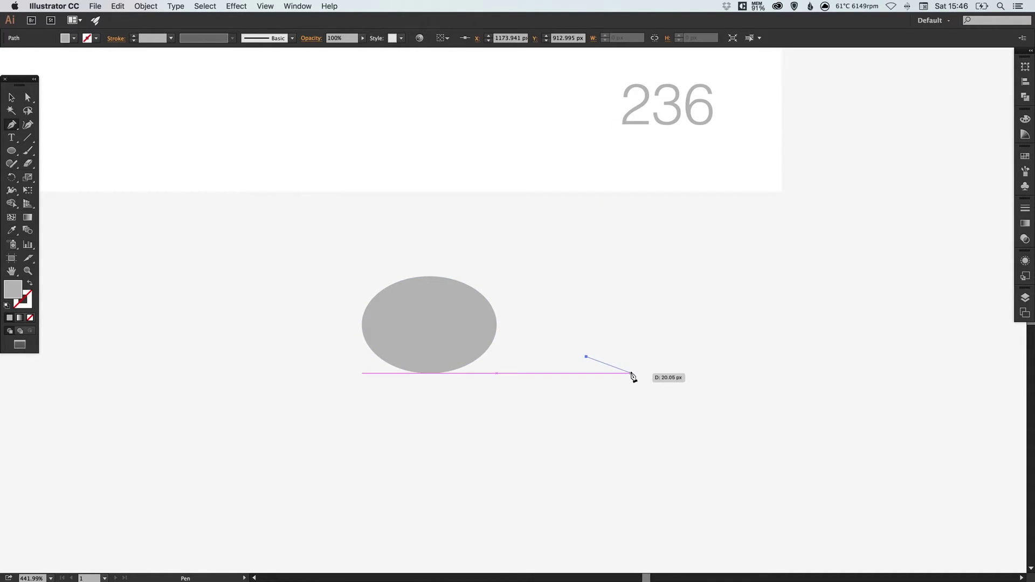
pyautogui.click(635, 369)
pyautogui.click(599, 341)
pyautogui.click(593, 353)
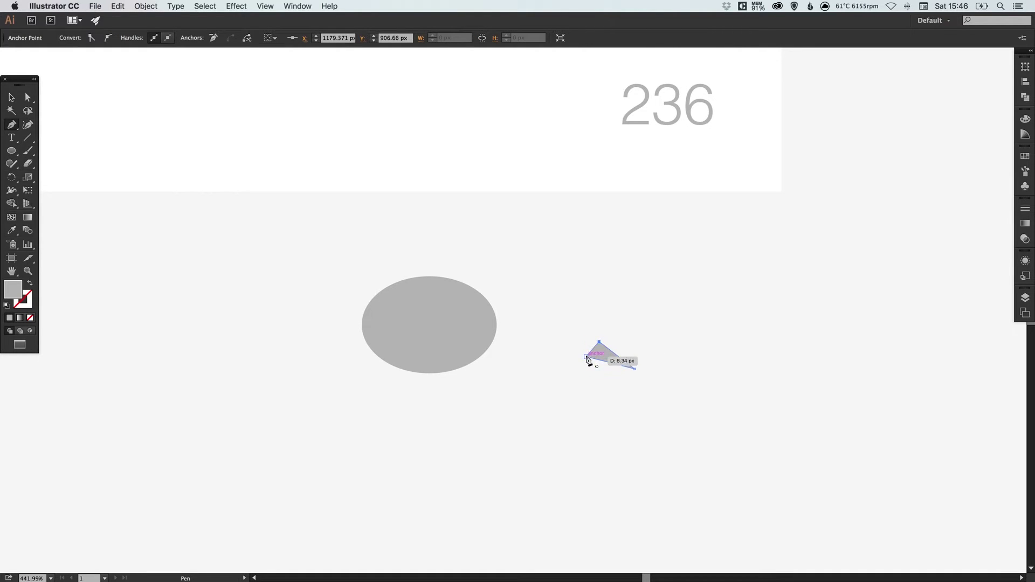
pyautogui.keyDown('super'); pyautogui.click(668, 293); pyautogui.keyUp('super')
pyautogui.press('v')
pyautogui.click(607, 361)
pyautogui.moveTo(608, 360); pyautogui.dragTo(335, 410)
pyautogui.click(608, 312)
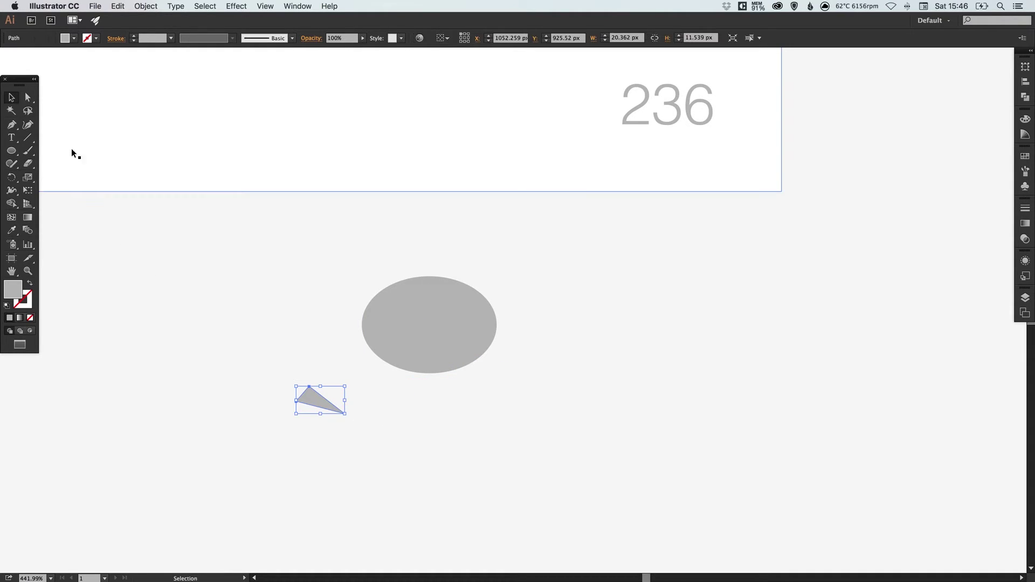
# - Draw a closed, curved tail path from inside the oval out past its lower right
pyautogui.click(11, 126)
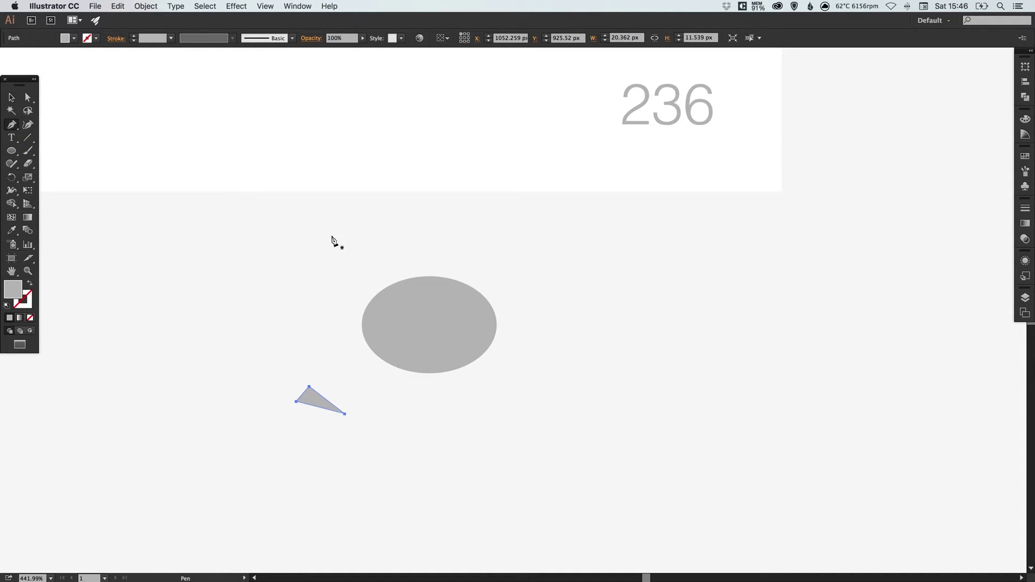
pyautogui.click(460, 357)
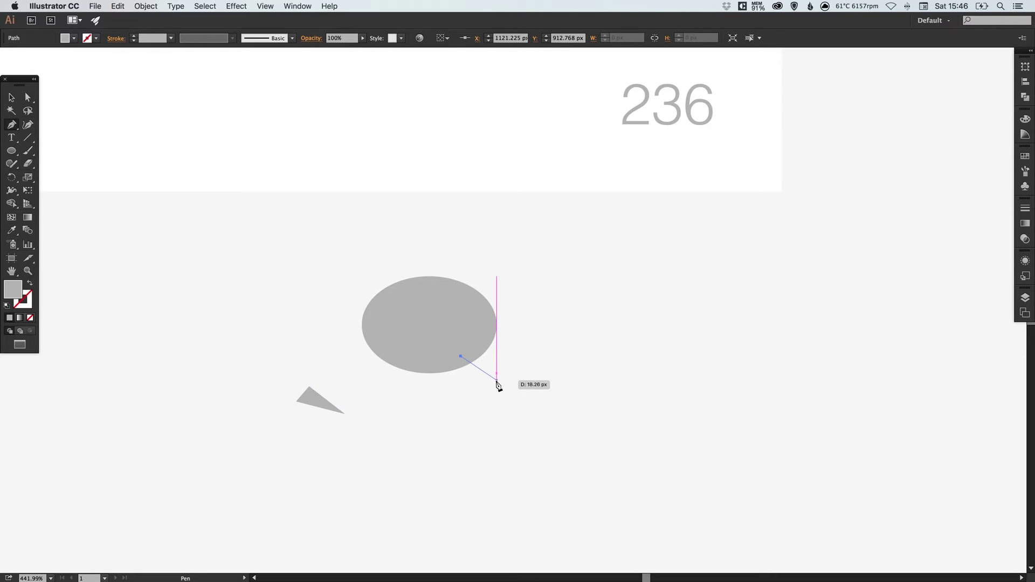
pyautogui.moveTo(496, 381); pyautogui.dragTo(519, 386)
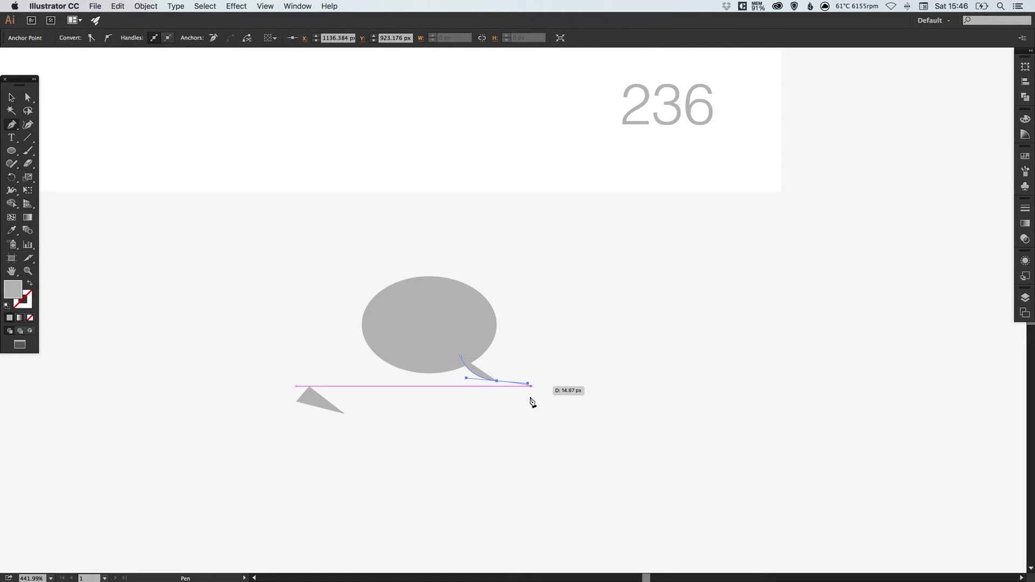
pyautogui.click(497, 382)
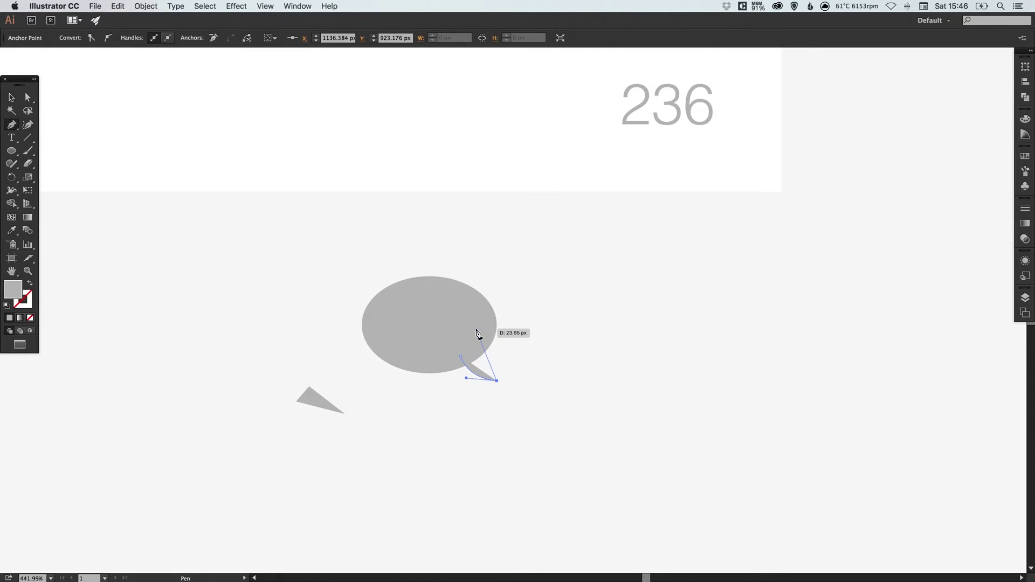
pyautogui.moveTo(476, 328); pyautogui.dragTo(479, 297)
pyautogui.click(476, 329)
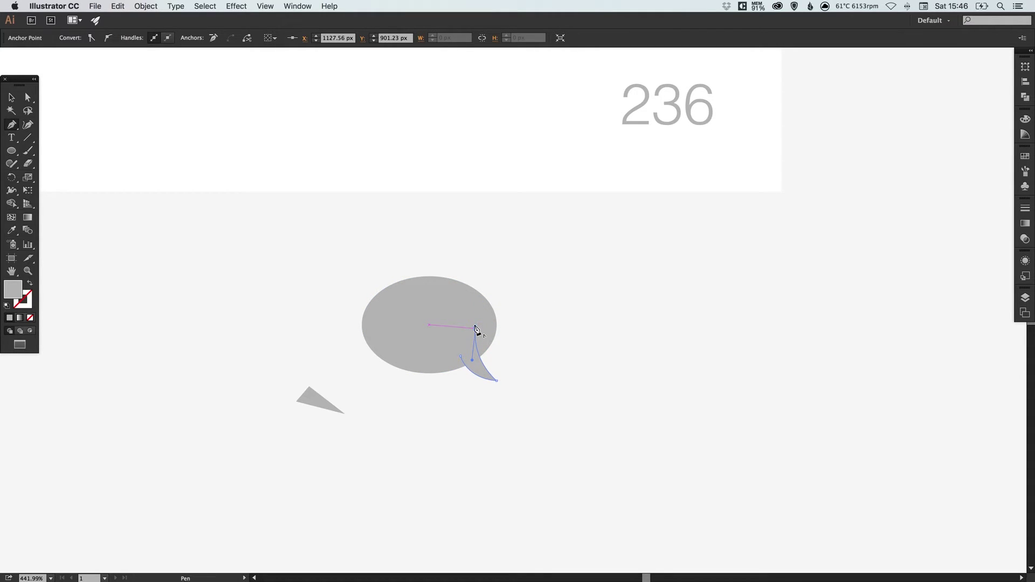
pyautogui.click(462, 360)
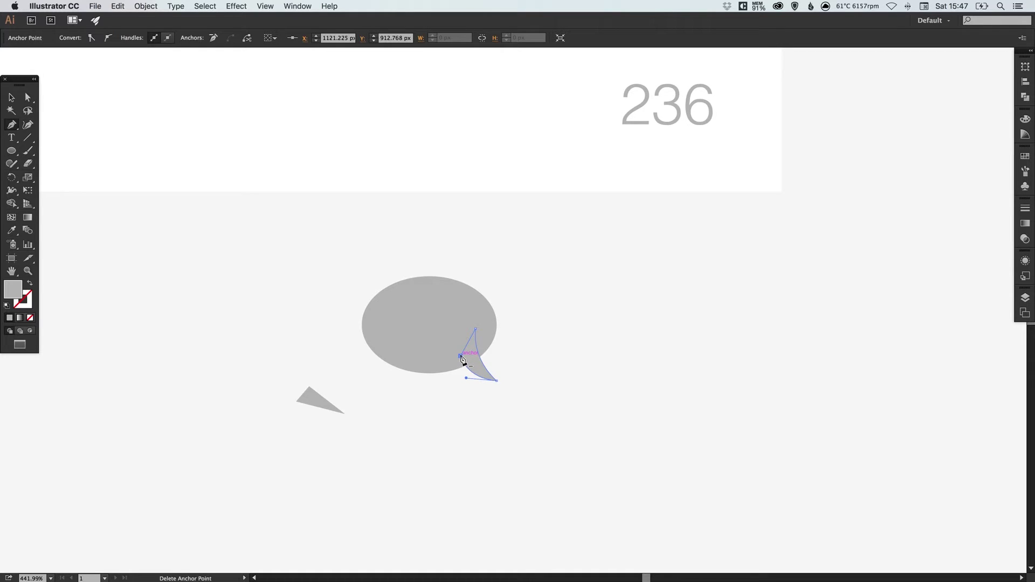
pyautogui.keyDown('super'); pyautogui.click(546, 326); pyautogui.keyUp('super')
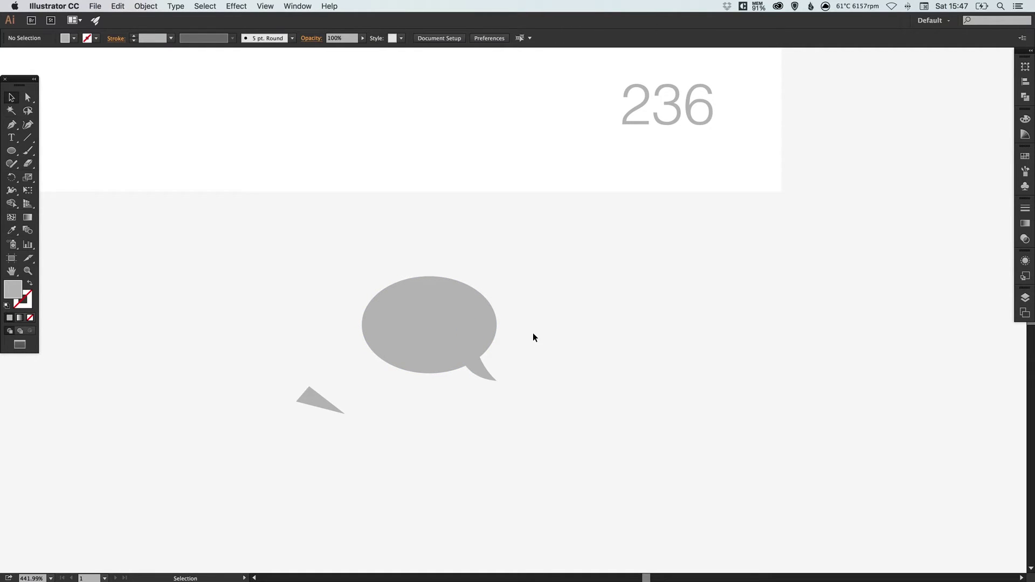
pyautogui.click(493, 377)
# - Rotate the tail slightly counter-clockwise, nudge it up-left, and move the small triangle onto it
pyautogui.moveTo(525, 370); pyautogui.dragTo(525, 361)
pyautogui.click(511, 372)
pyautogui.press('r')
pyautogui.press('v')
pyautogui.click(485, 368)
pyautogui.moveTo(485, 364); pyautogui.dragTo(477, 361)
pyautogui.click(595, 276)
pyautogui.moveTo(333, 407); pyautogui.dragTo(491, 369)
# - Zoom in and reshape the tail's curve handle with Direct Selection, then nudge it into place
pyautogui.press('super+shift+a')
pyautogui.press('z')
pyautogui.moveTo(444, 321); pyautogui.dragTo(494, 374)
pyautogui.press('a')
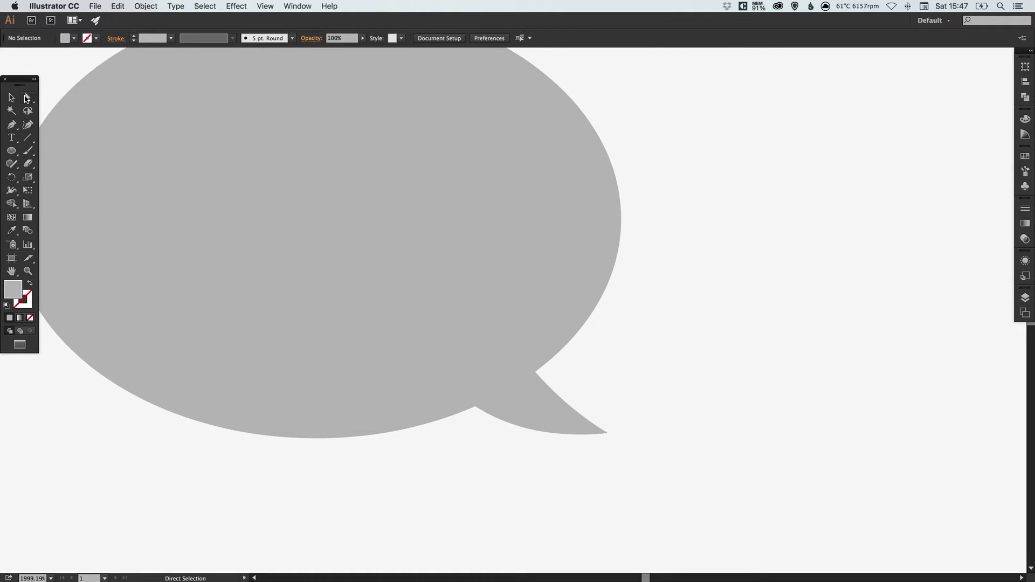
pyautogui.click(565, 399)
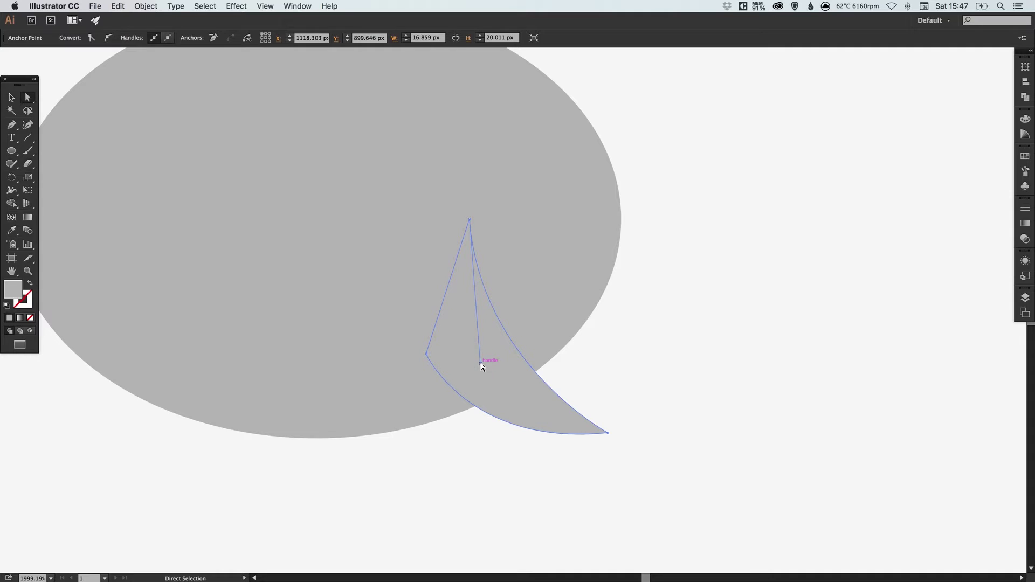
pyautogui.moveTo(481, 363)
pyautogui.mouseDown()
pyautogui.moveTo(466, 383)
pyautogui.moveTo(479, 361)
pyautogui.mouseUp()
pyautogui.click(600, 365)
pyautogui.press('v')
pyautogui.moveTo(563, 423); pyautogui.dragTo(562, 413)
# - Zoom back out to 400% to view the whole bubble, keeping the tail's original size
pyautogui.press('super')
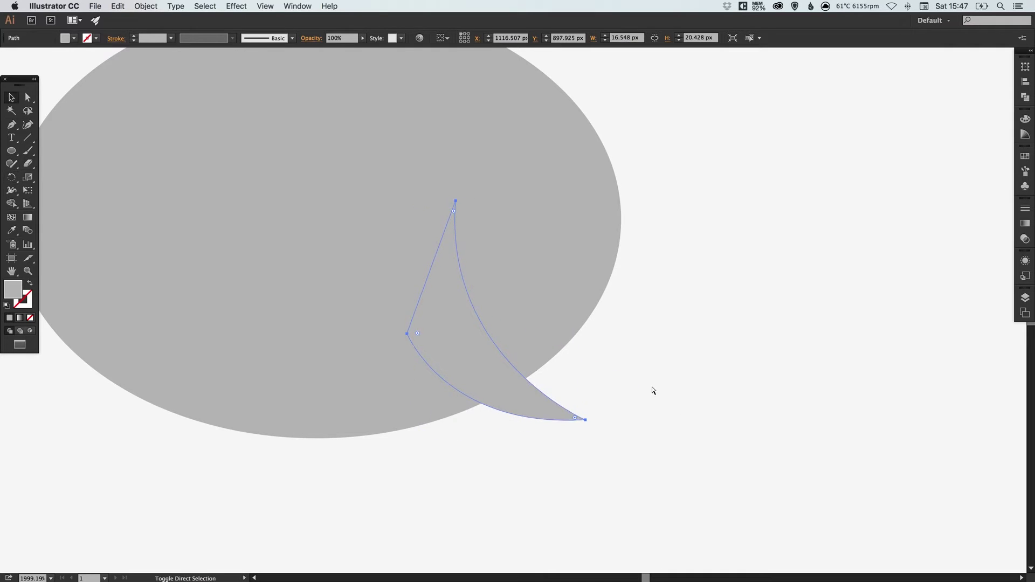
pyautogui.click(649, 335)
pyautogui.press('super+minus')
pyautogui.press('super+minus')
pyautogui.press('super+minus')
pyautogui.press('super+minus')
pyautogui.press('super+minus')
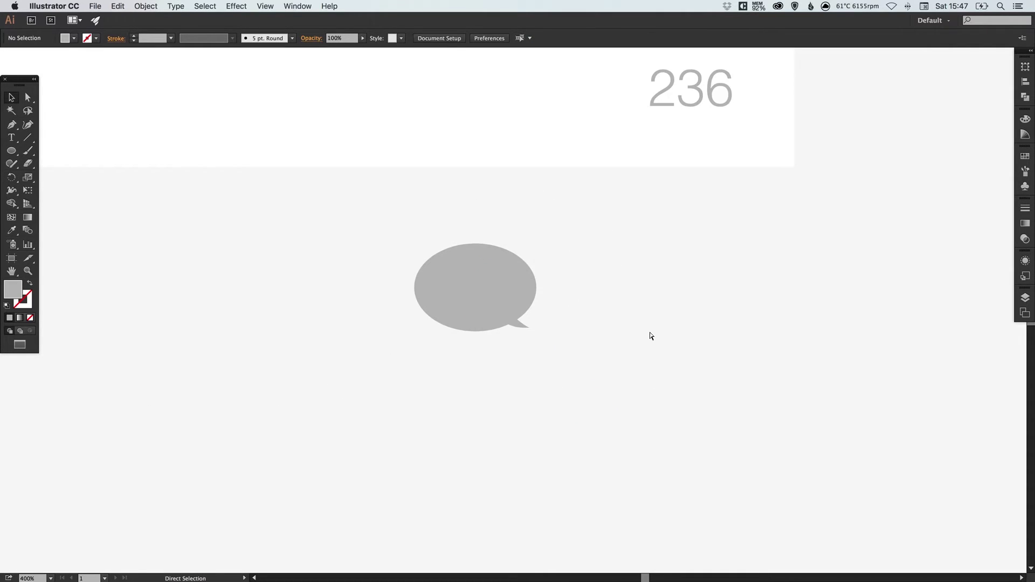
pyautogui.click(522, 328)
pyautogui.moveTo(524, 328)
pyautogui.mouseDown()
pyautogui.moveTo(536, 340)
pyautogui.moveTo(525, 329)
pyautogui.mouseUp()
pyautogui.click(558, 293)
pyautogui.scroll(3, 677, 263)
pyautogui.hscroll(2, 677, 263)
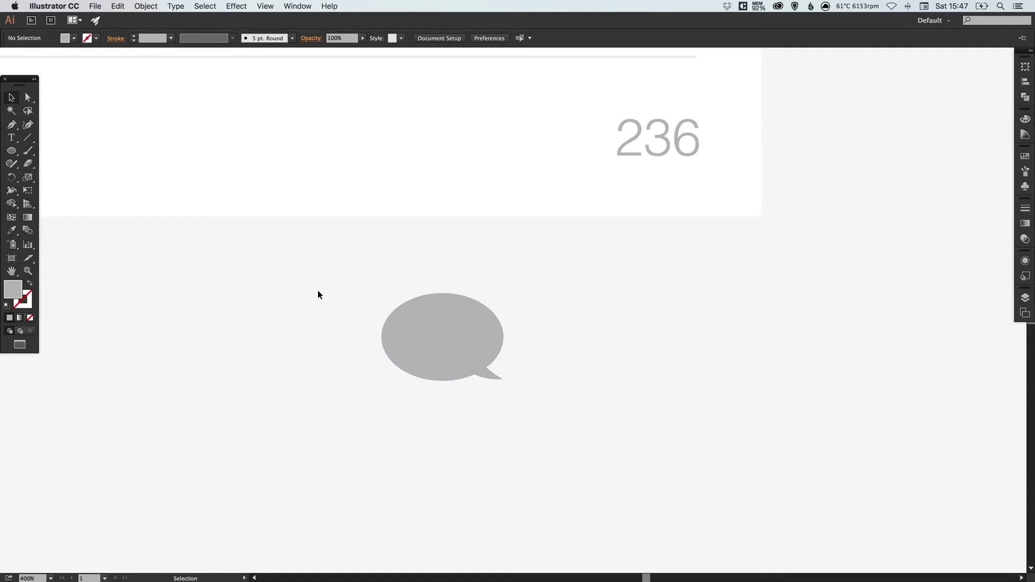
# - Switch to Outline view (Cmd+Y) and zoom in on the speech bubble
pyautogui.moveTo(456, 337); pyautogui.dragTo(595, 421)
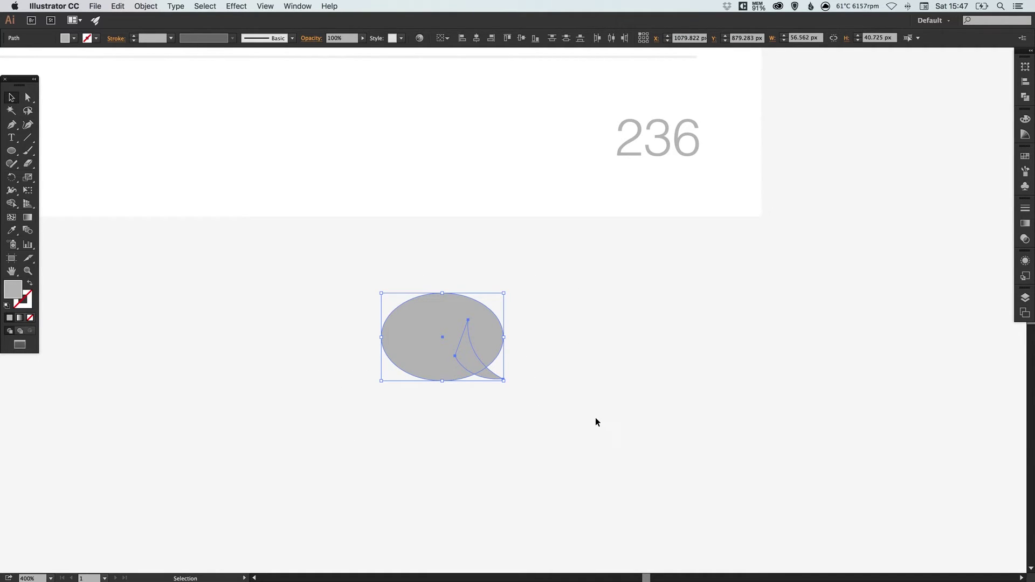
pyautogui.press('a')
pyautogui.press('super+y')
pyautogui.press('v')
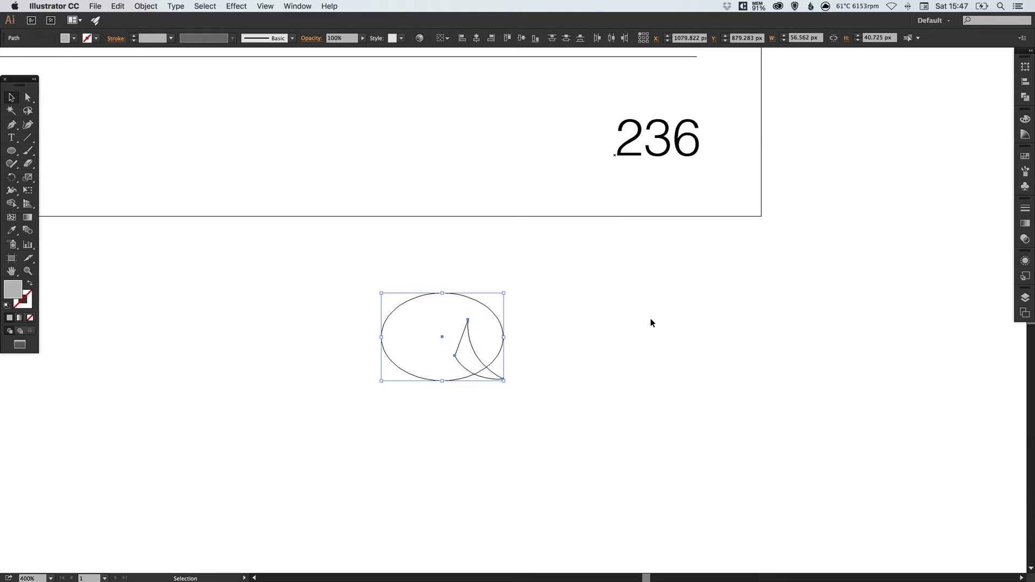
pyautogui.click(649, 321)
pyautogui.press('z')
pyautogui.moveTo(411, 312); pyautogui.dragTo(660, 330)
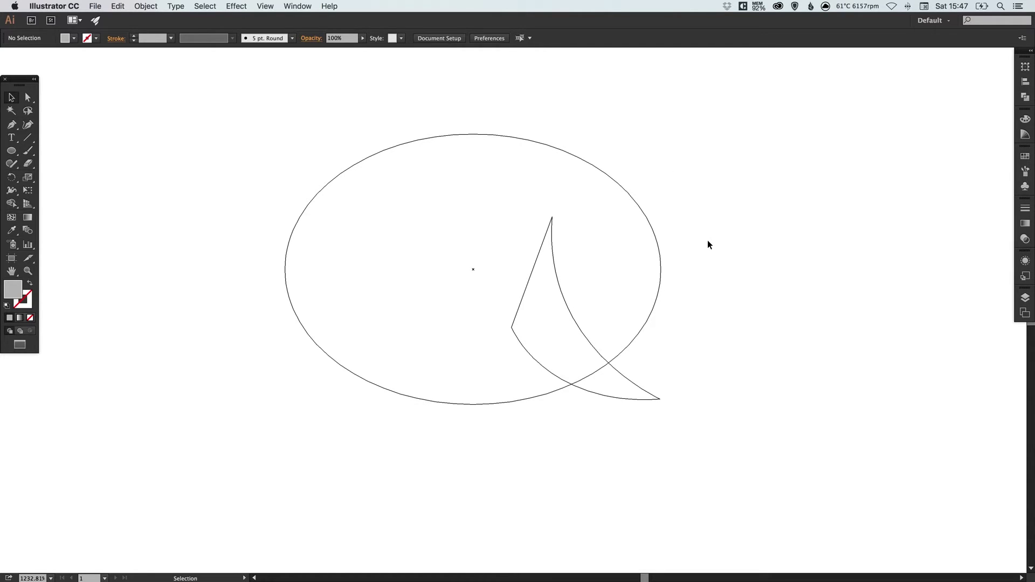
# - Unite the oval and tail with Pathfinder, then return to the coloured Preview
pyautogui.moveTo(678, 189); pyautogui.dragTo(335, 420)
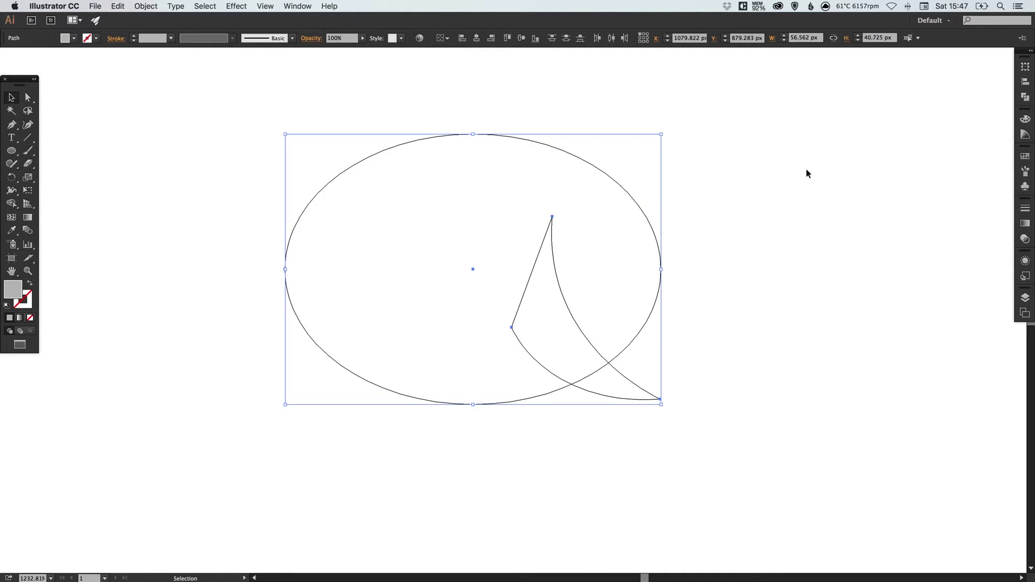
pyautogui.click(1025, 98)
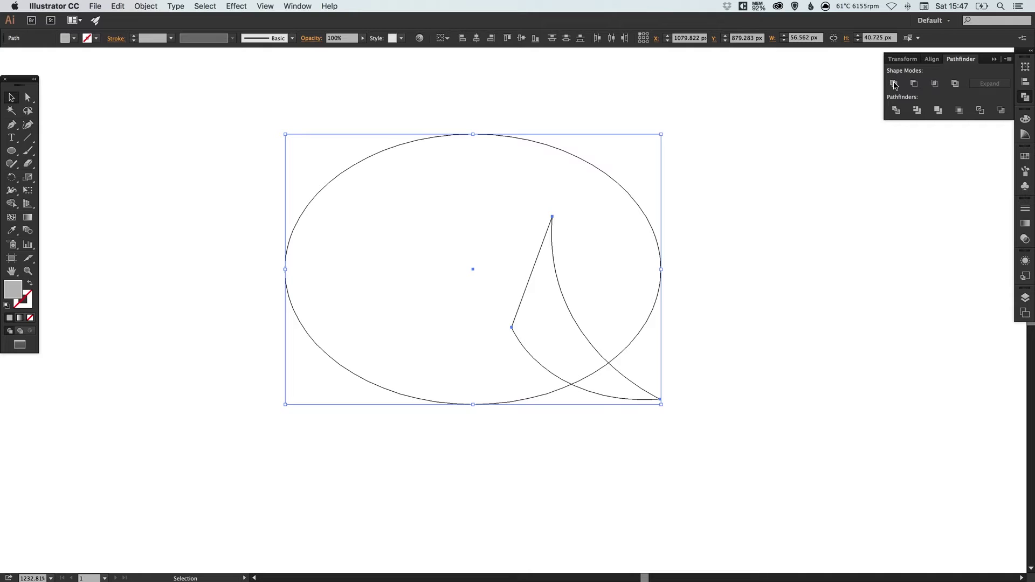
pyautogui.click(893, 85)
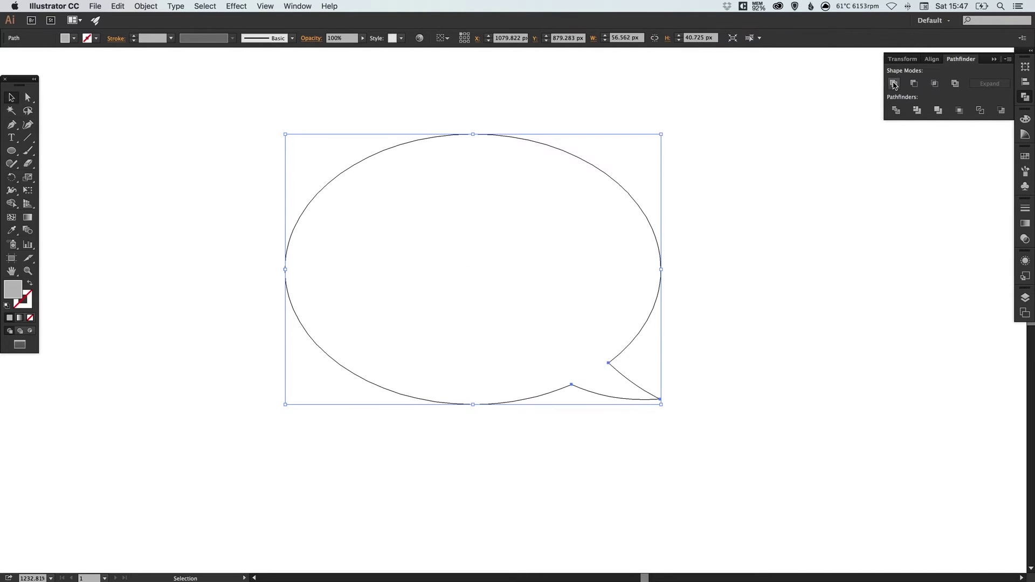
pyautogui.click(816, 179)
pyautogui.click(1025, 98)
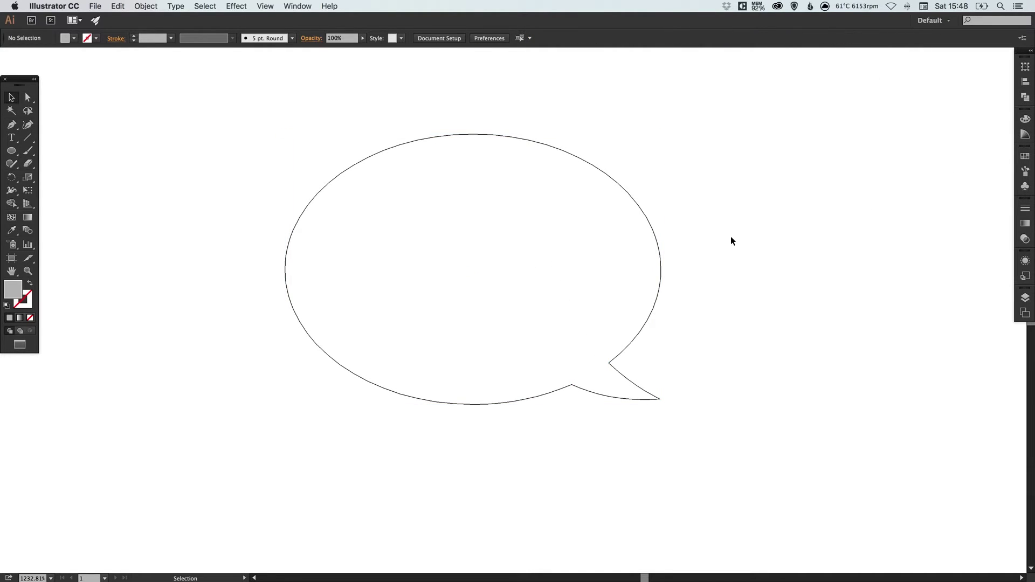
pyautogui.press('super+minus')
pyautogui.press('super+minus')
pyautogui.press('super+minus')
pyautogui.press('super+minus')
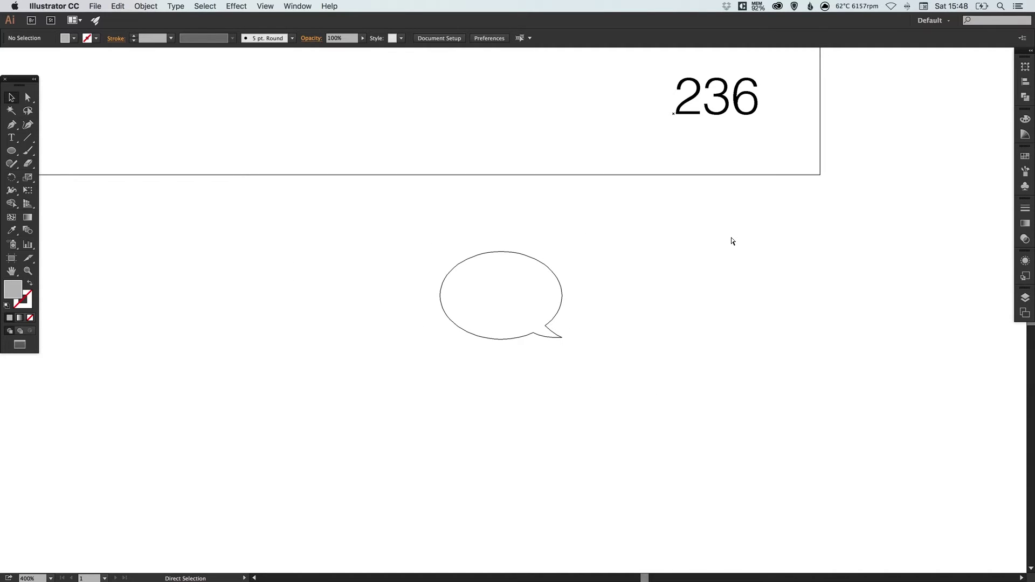
pyautogui.press('super+y')
pyautogui.moveTo(648, 149); pyautogui.dragTo(632, 251)
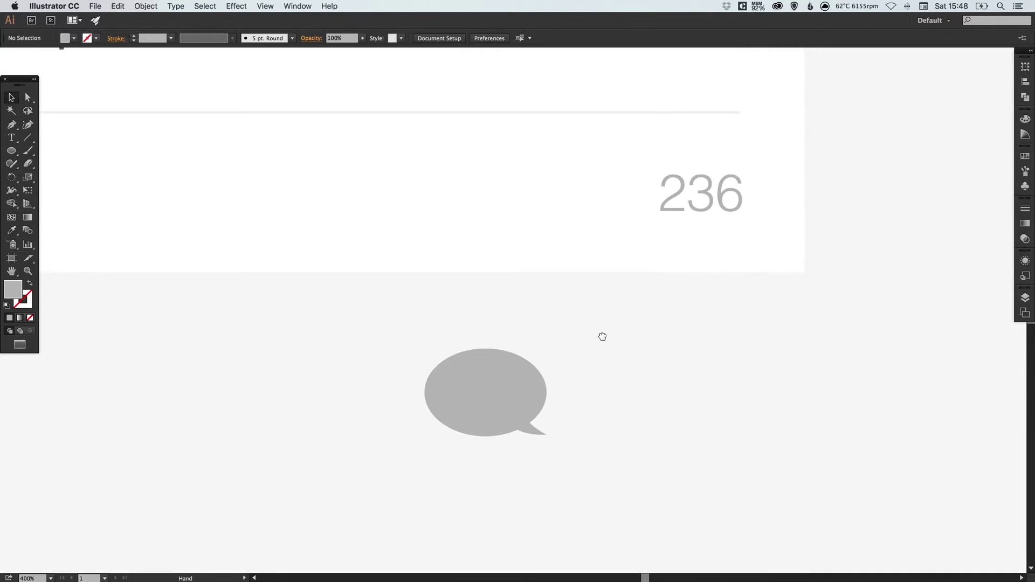
# - Move the speech bubble beside the 236 count and shrink it down
pyautogui.moveTo(497, 409); pyautogui.dragTo(589, 208)
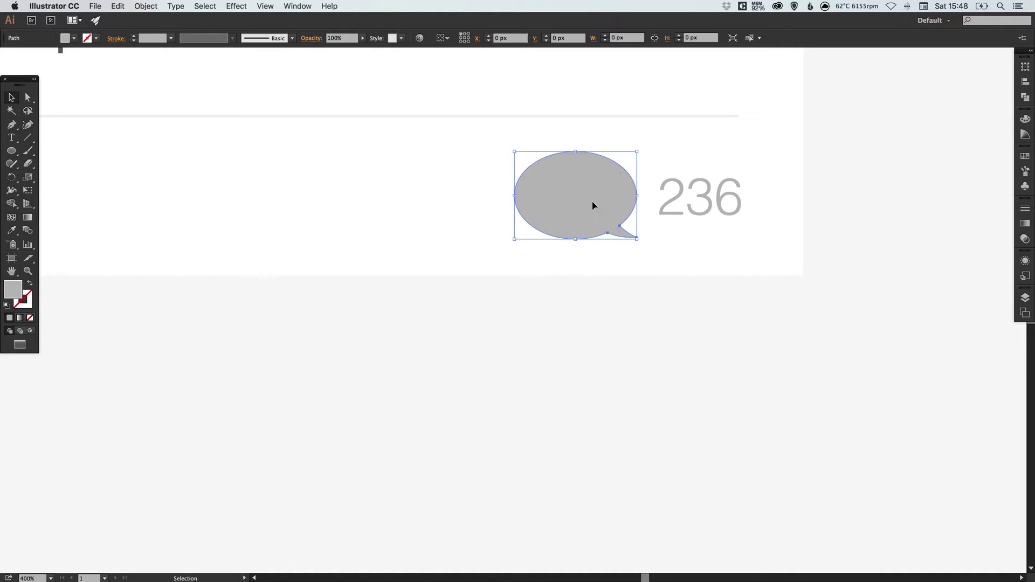
pyautogui.moveTo(639, 150); pyautogui.dragTo(618, 166)
pyautogui.click(615, 170)
pyautogui.press('super+minus')
pyautogui.press('super+minus')
pyautogui.press('super+minus')
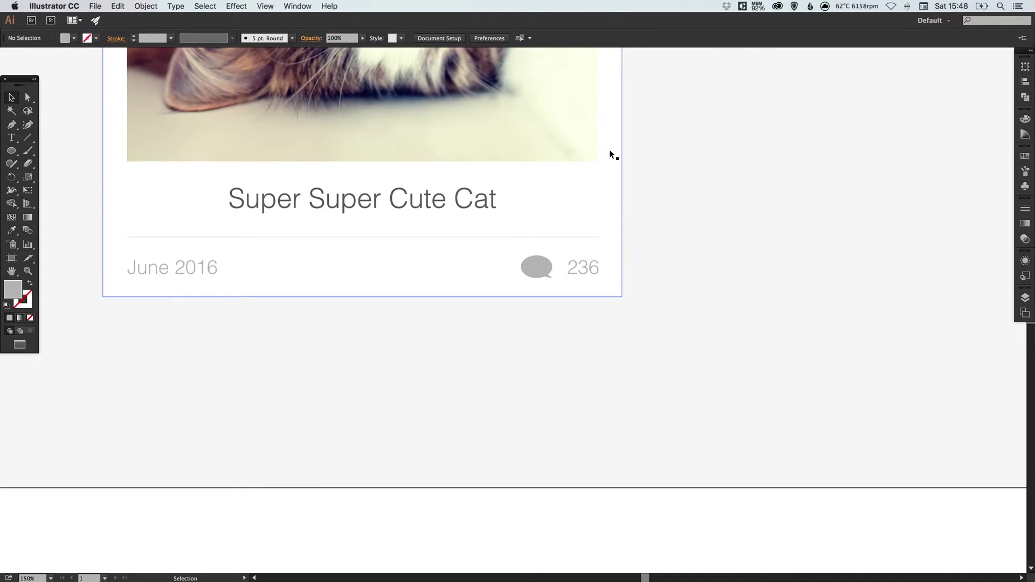
pyautogui.moveTo(454, 191); pyautogui.dragTo(538, 300)
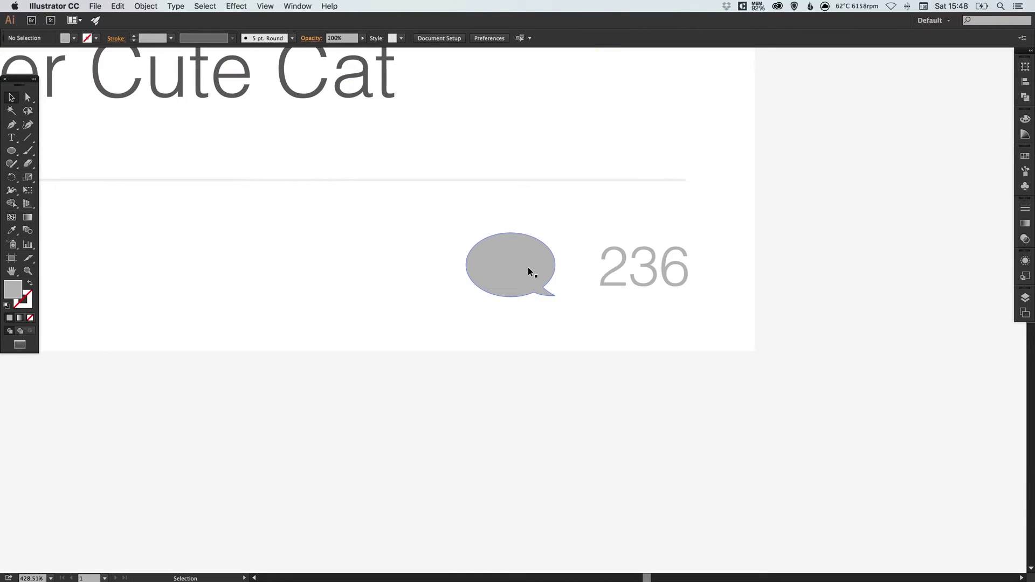
pyautogui.click(528, 266)
pyautogui.moveTo(559, 233); pyautogui.dragTo(554, 270)
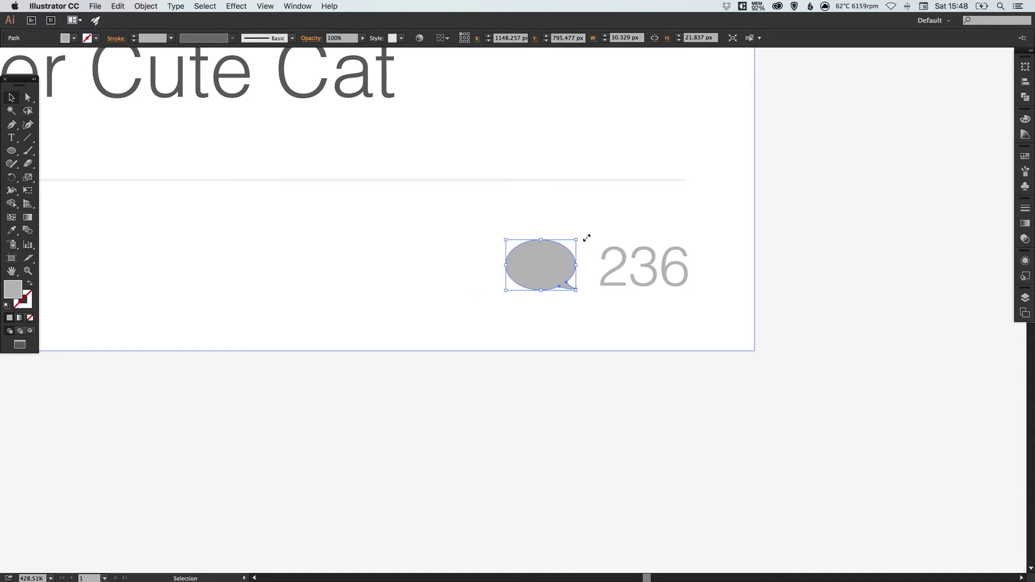
# - Fill the bubble with a lighter grey swatch from the Swatches panel
pyautogui.click(1025, 156)
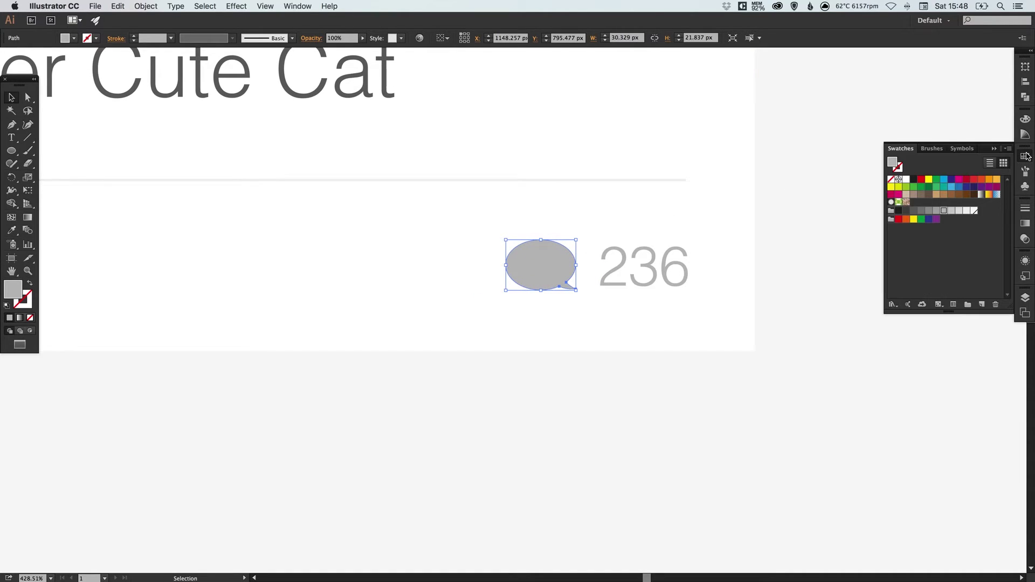
pyautogui.click(952, 211)
pyautogui.click(958, 211)
pyautogui.press('super+shift+a')
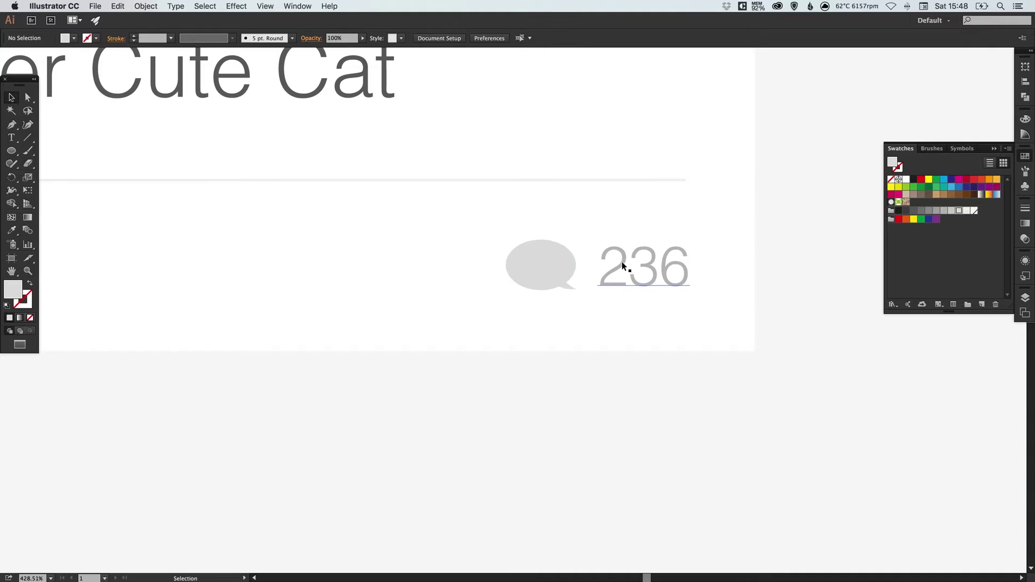
pyautogui.press('super+minus')
pyautogui.press('super+minus')
pyautogui.press('super+minus')
pyautogui.press('super+minus')
pyautogui.press('super+minus')
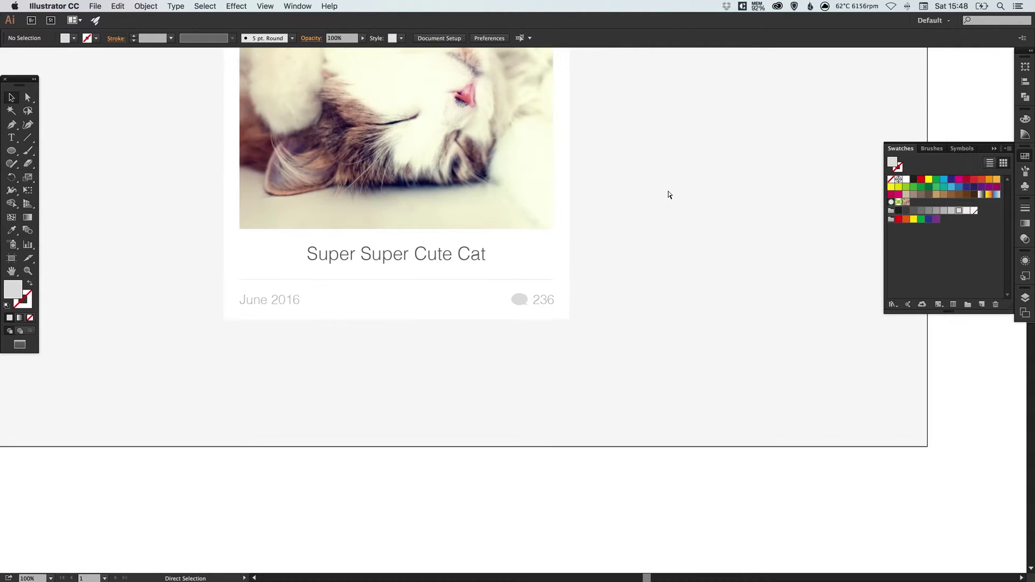
# - Make the bubble narrower and shorter, then shift it slightly right toward 236
pyautogui.press('z')
pyautogui.scroll(2, 575, 288)
pyautogui.hscroll(-2, 575, 288)
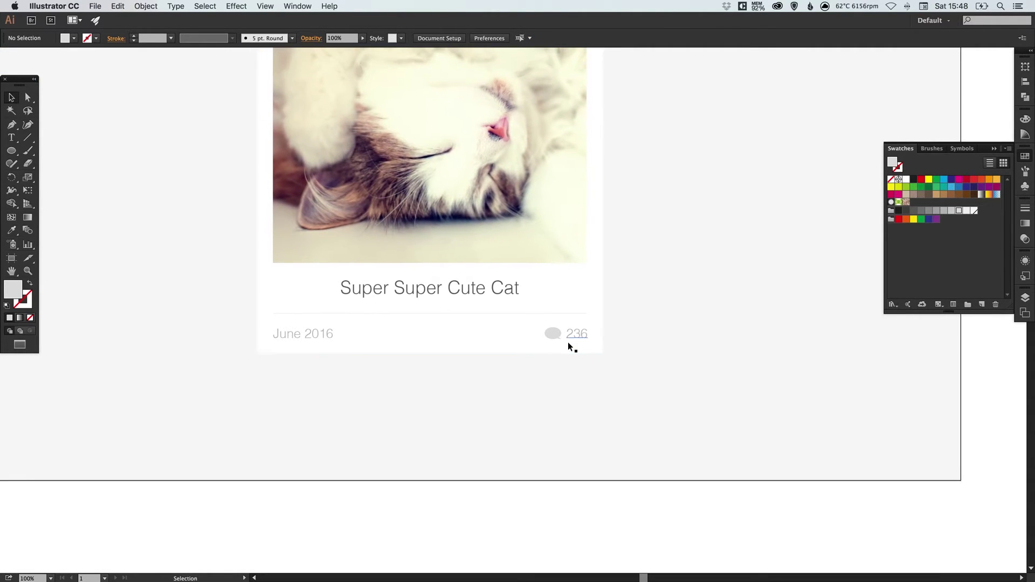
pyautogui.moveTo(510, 313); pyautogui.dragTo(599, 356)
pyautogui.press('v')
pyautogui.click(438, 273)
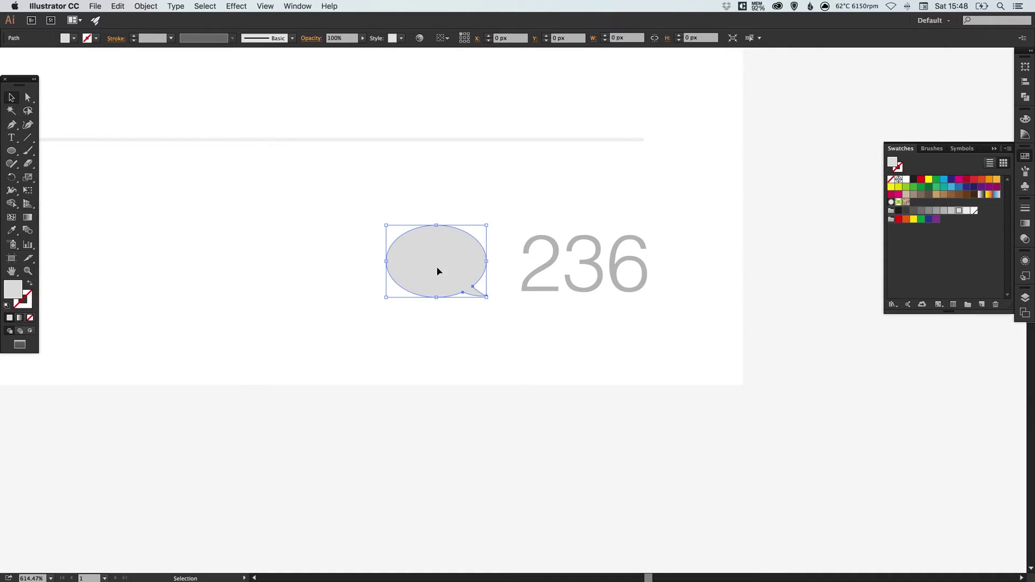
pyautogui.moveTo(387, 260); pyautogui.dragTo(405, 231)
pyautogui.click(462, 228)
pyautogui.moveTo(464, 258); pyautogui.dragTo(477, 260)
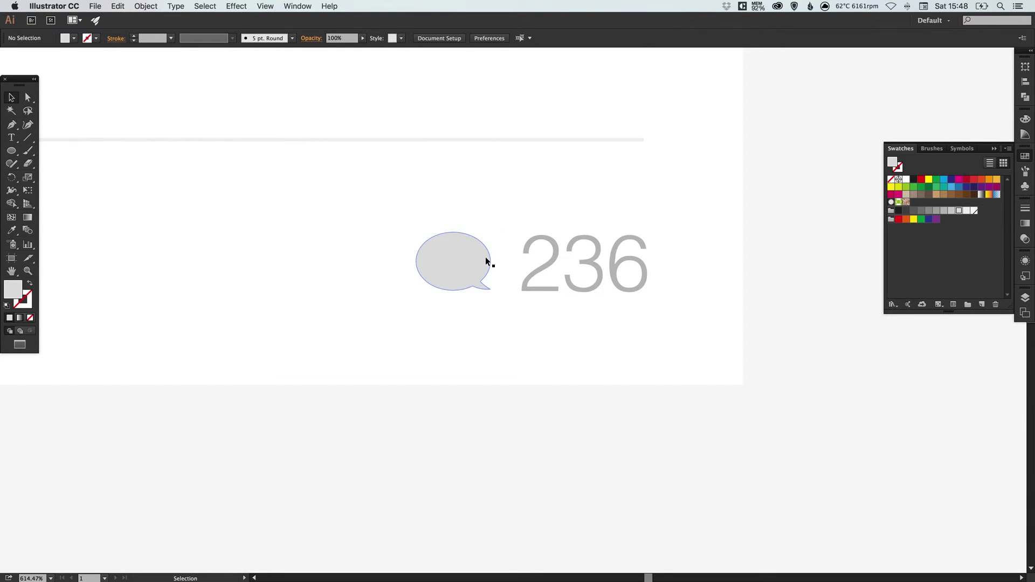
pyautogui.press('a')
# - Zoom out and pan to centre the whole card in view
pyautogui.press('super+minus')
pyautogui.press('super+minus')
pyautogui.press('super+minus')
pyautogui.press('super+minus')
pyautogui.press('super+minus')
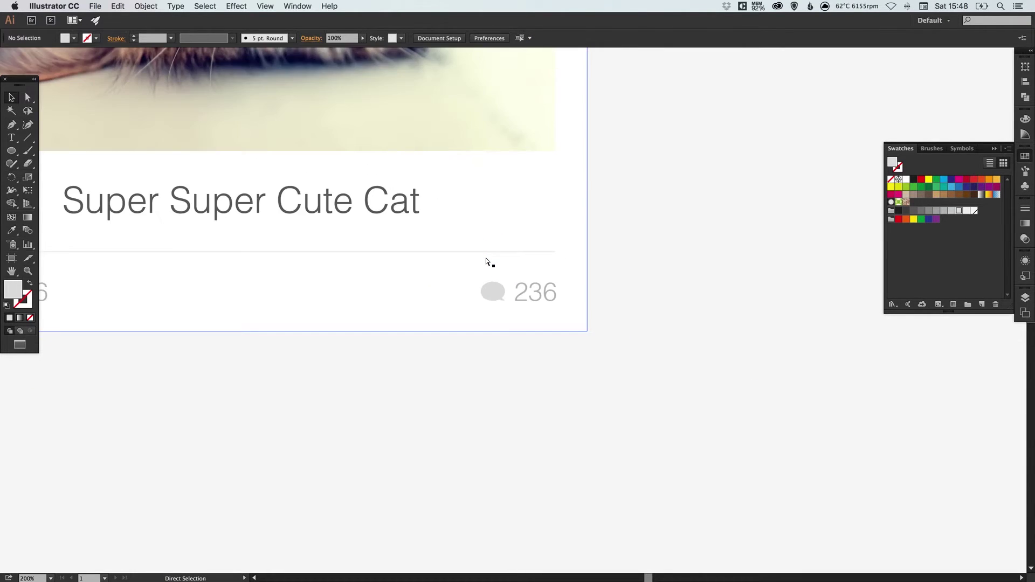
pyautogui.press('v')
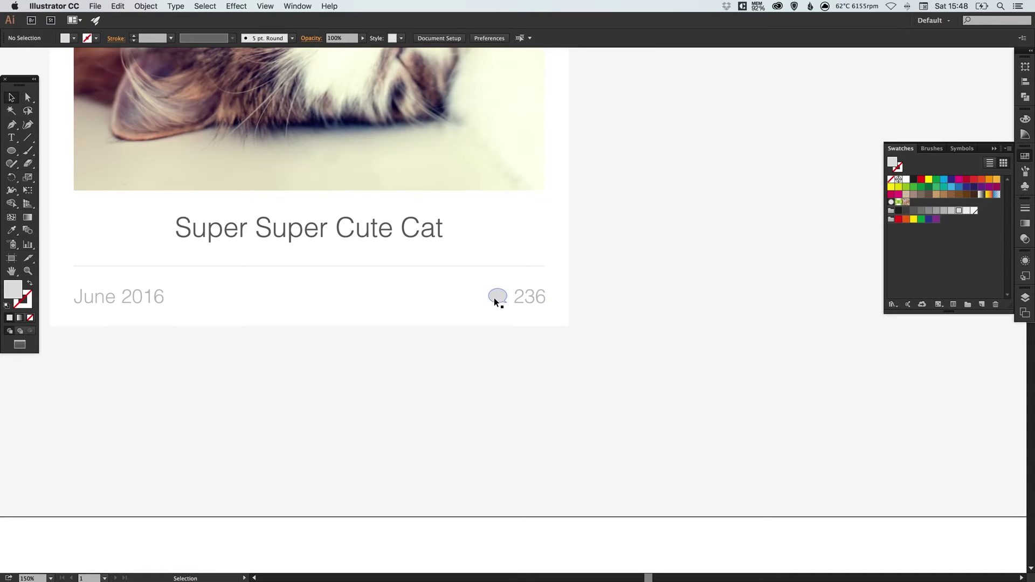
pyautogui.hscroll(-3, 395, 367)
pyautogui.scroll(2, 395, 367)
pyautogui.press('a')
pyautogui.press('super+minus')
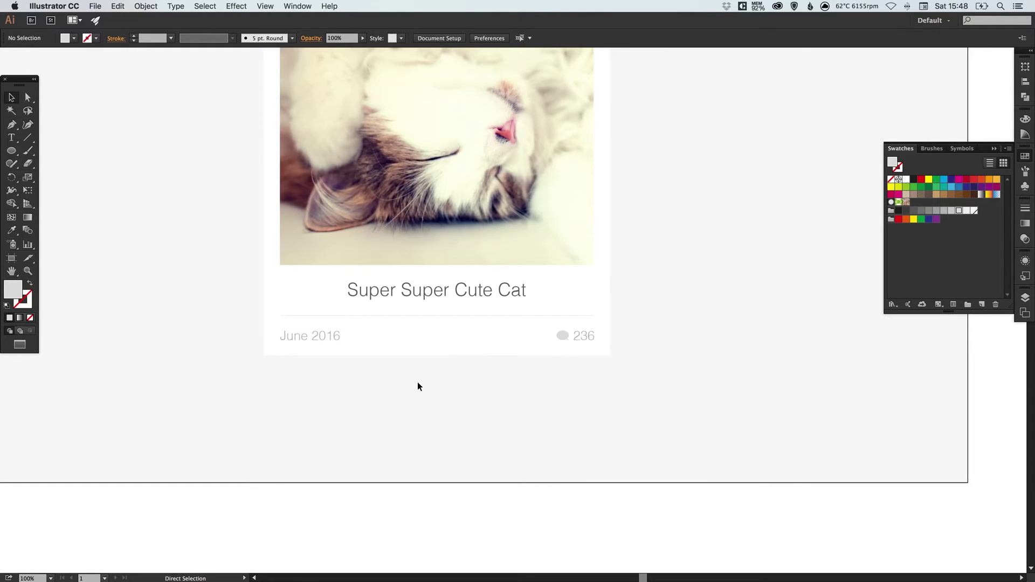
pyautogui.press('space')
pyautogui.moveTo(575, 225); pyautogui.dragTo(612, 326)
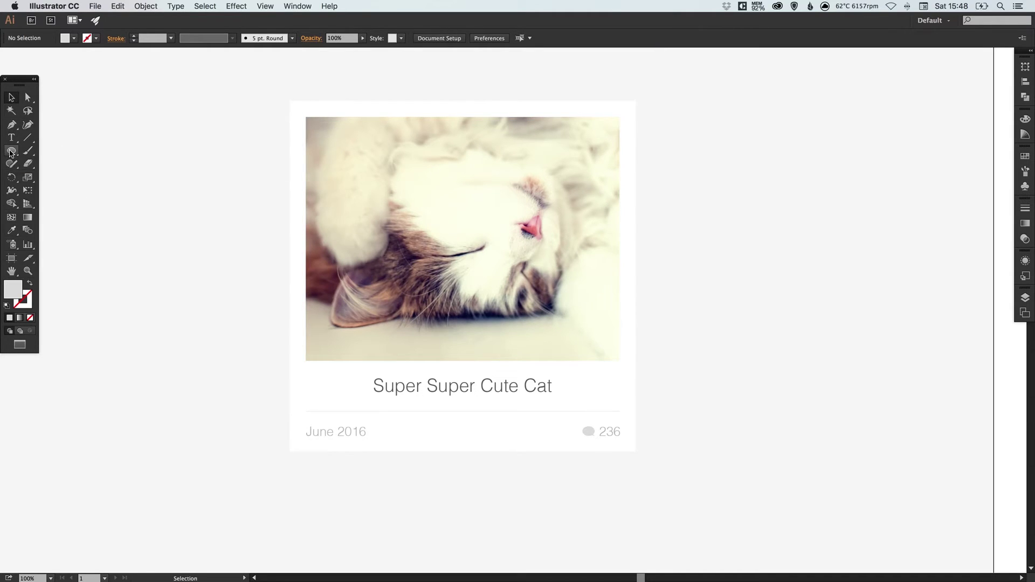
# - Create a 3-sided polygon triangle and place it at the cat photo's bottom centre
pyautogui.moveTo(10, 153); pyautogui.dragTo(54, 189)
pyautogui.click(223, 287)
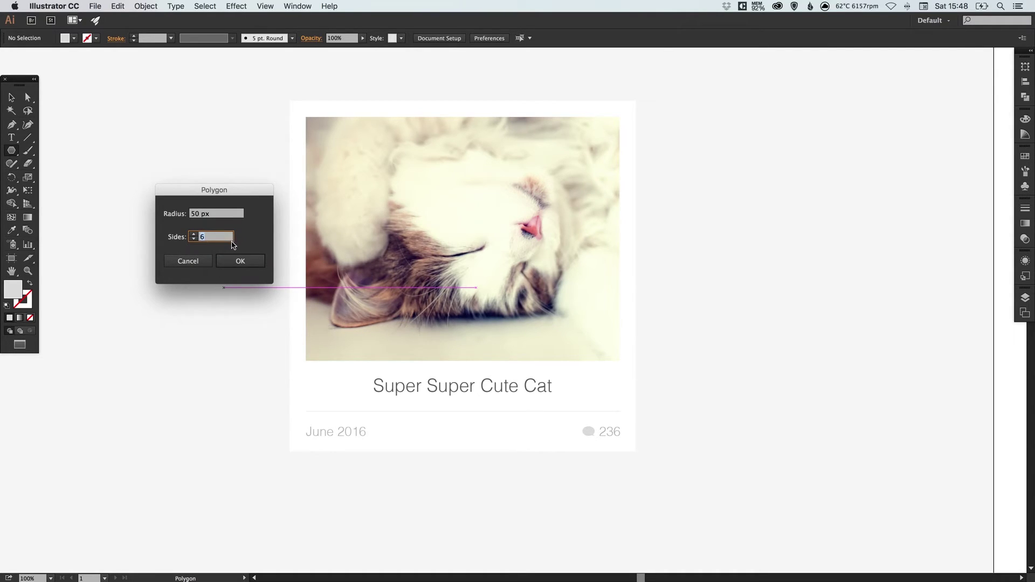
pyautogui.click(240, 261)
pyautogui.press('v')
pyautogui.click(223, 327)
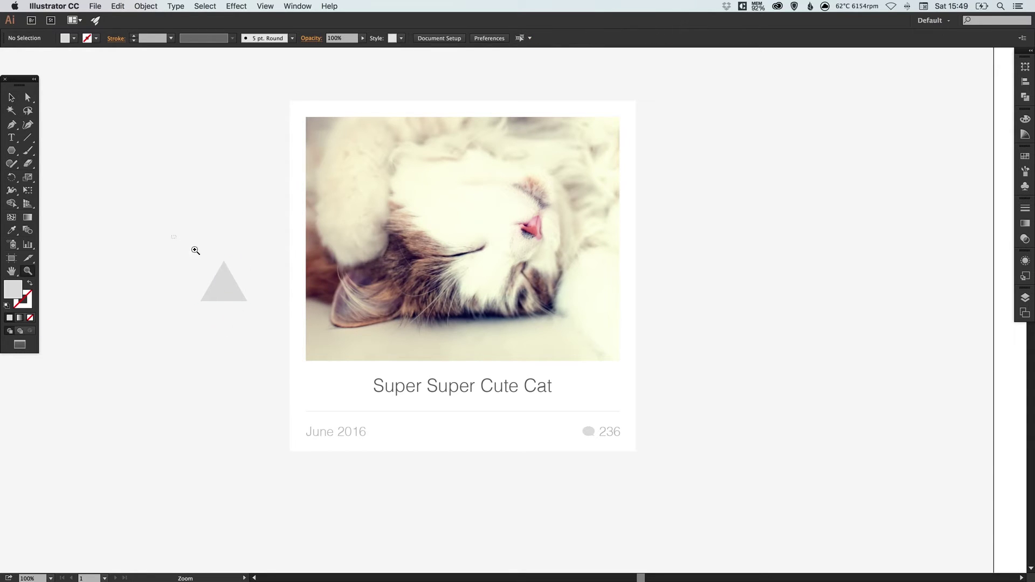
pyautogui.scroll(5, 326, 377)
pyautogui.moveTo(99, 195); pyautogui.dragTo(638, 316)
pyautogui.moveTo(638, 316); pyautogui.dragTo(519, 297)
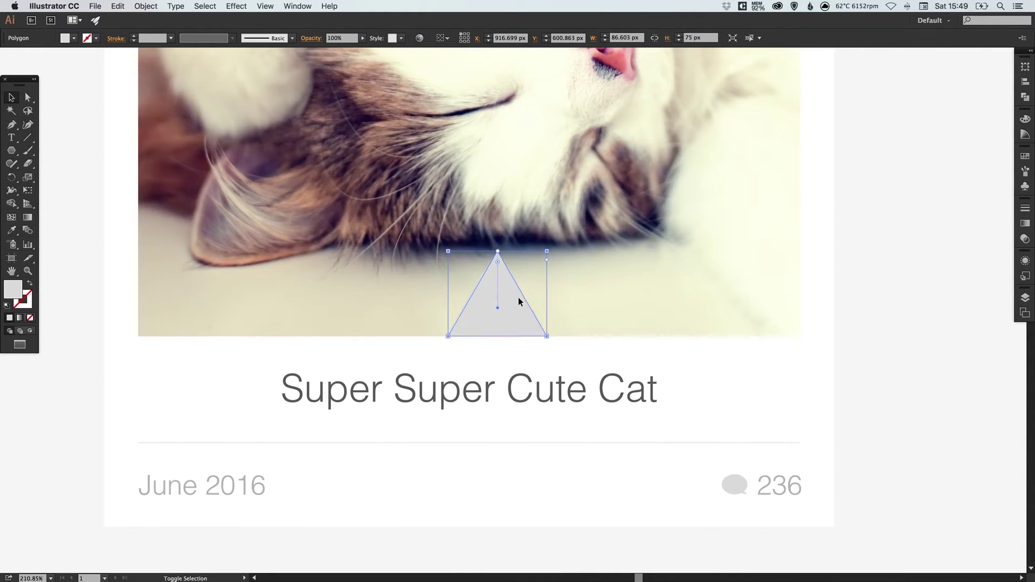
pyautogui.click(113, 192)
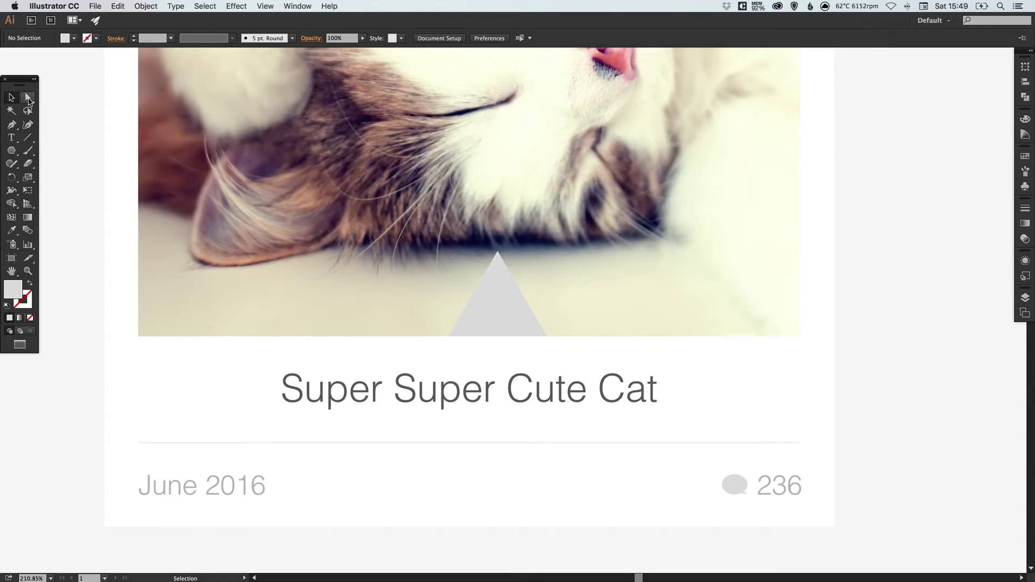
# - Lower the triangle's top anchor with Direct Selection to flatten it
pyautogui.click(28, 99)
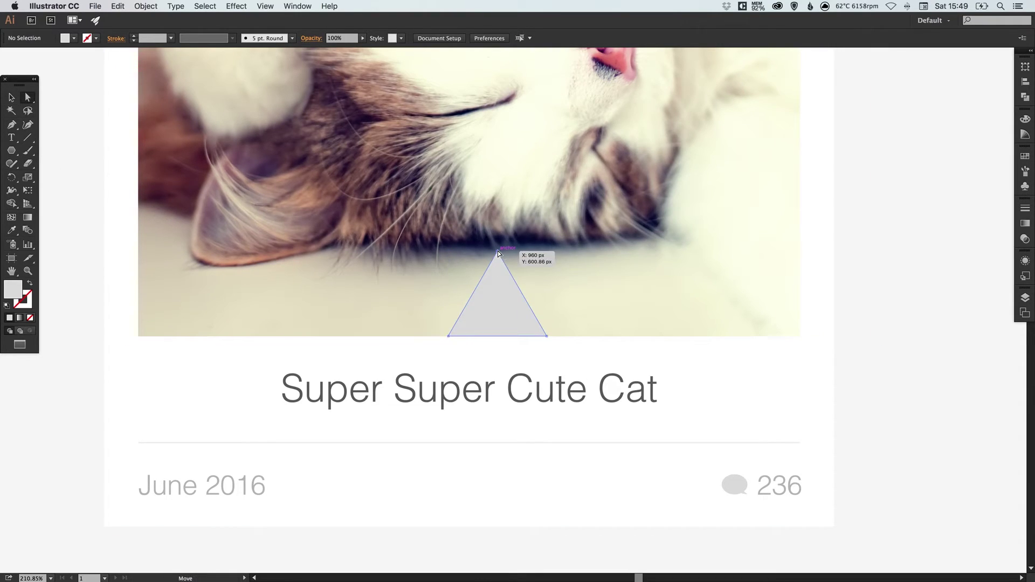
pyautogui.click(497, 251)
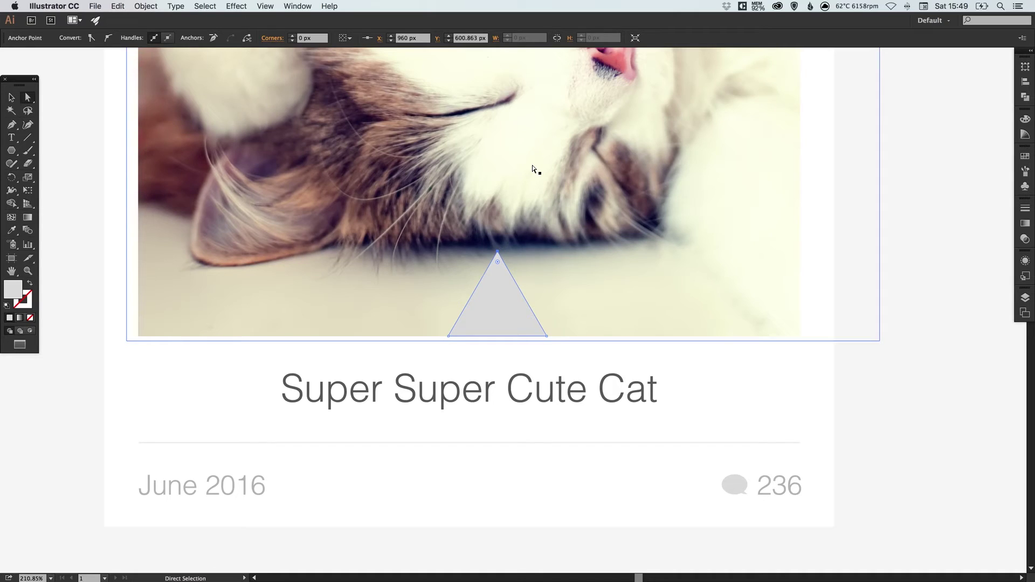
pyautogui.press('Down')
pyautogui.press('Down')
pyautogui.press('Down')
pyautogui.press('Down')
pyautogui.press('Down')
pyautogui.press('Down')
pyautogui.press('Down')
pyautogui.press('Down')
pyautogui.press('Down')
pyautogui.press('Down')
pyautogui.press('Down')
pyautogui.press('Down')
pyautogui.press('Down')
pyautogui.press('Down')
pyautogui.press('Down')
pyautogui.press('Down')
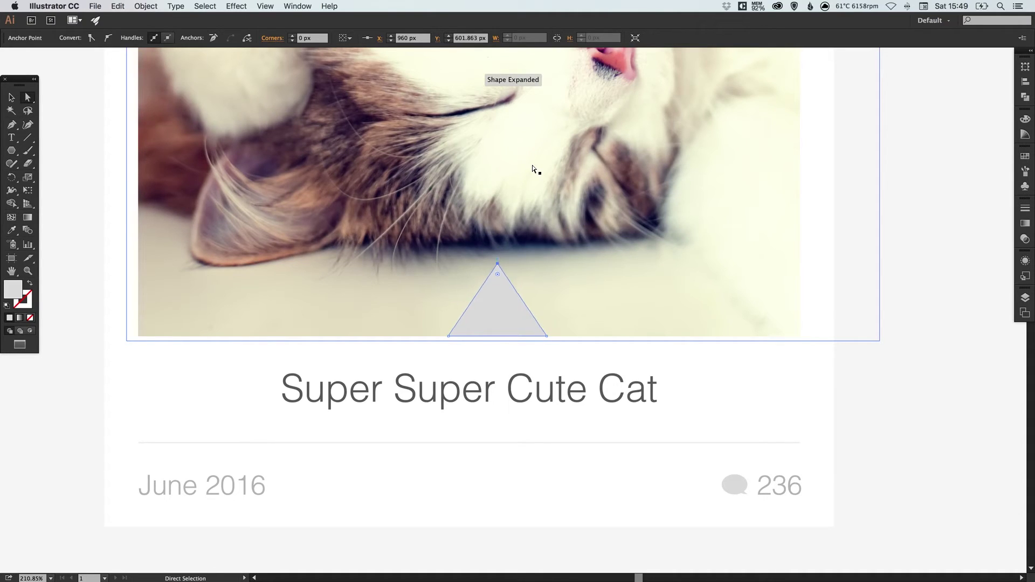
pyautogui.press('Down')
pyautogui.press('Down')
pyautogui.press('Down')
pyautogui.press('Down')
pyautogui.press('Down')
pyautogui.press('Down')
pyautogui.press('Down')
pyautogui.press('Down')
pyautogui.press('Down')
pyautogui.press('Down')
pyautogui.press('Down')
pyautogui.press('Down')
pyautogui.press('Down')
pyautogui.press('Down')
pyautogui.press('Down')
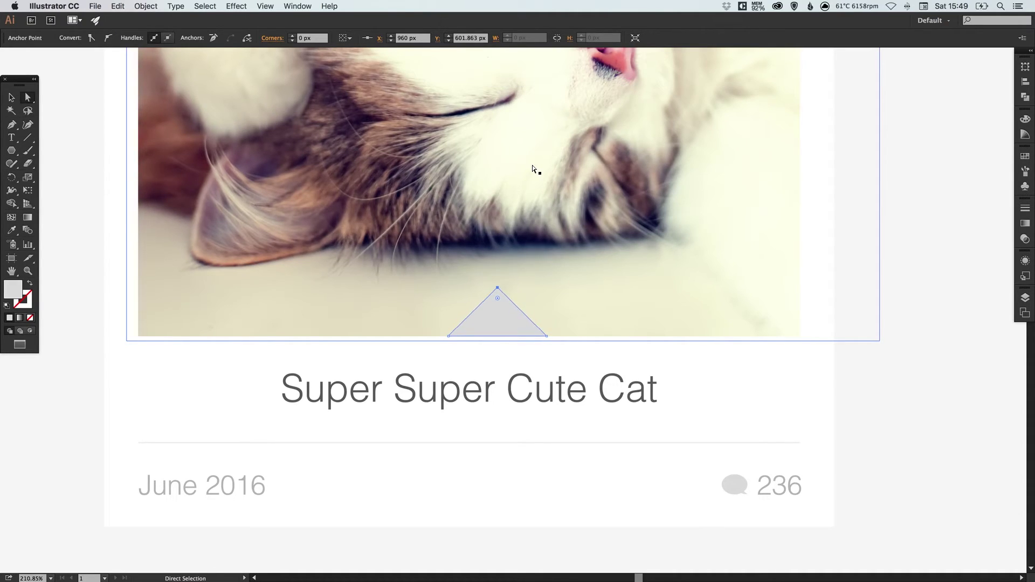
pyautogui.press('Up')
pyautogui.press('Up')
pyautogui.press('Up')
pyautogui.press('Up')
pyautogui.press('Up')
# - Scale the triangle to about 49 × 27 px and Shift-drag its base onto the photo's bottom edge
pyautogui.press('v')
pyautogui.click(501, 302)
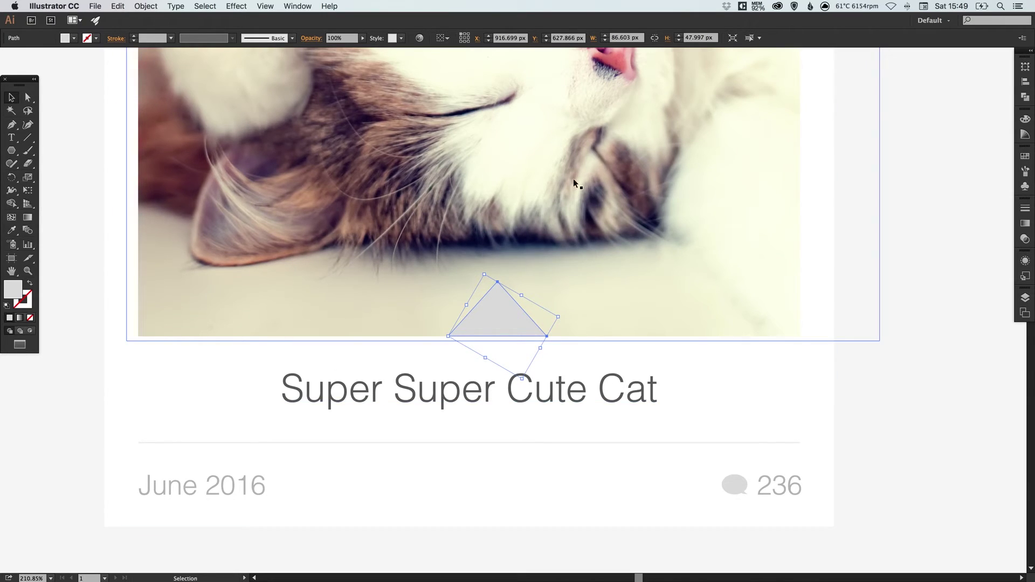
pyautogui.moveTo(559, 319)
pyautogui.mouseDown()
pyautogui.moveTo(545, 327)
pyautogui.moveTo(564, 307)
pyautogui.mouseUp()
pyautogui.press('z')
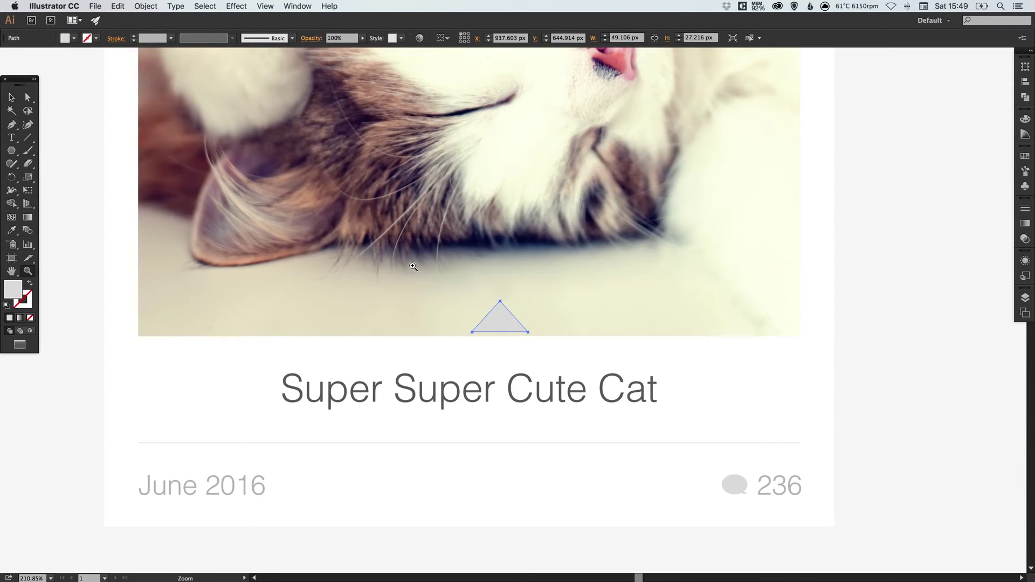
pyautogui.moveTo(422, 232); pyautogui.dragTo(585, 387)
pyautogui.press('v')
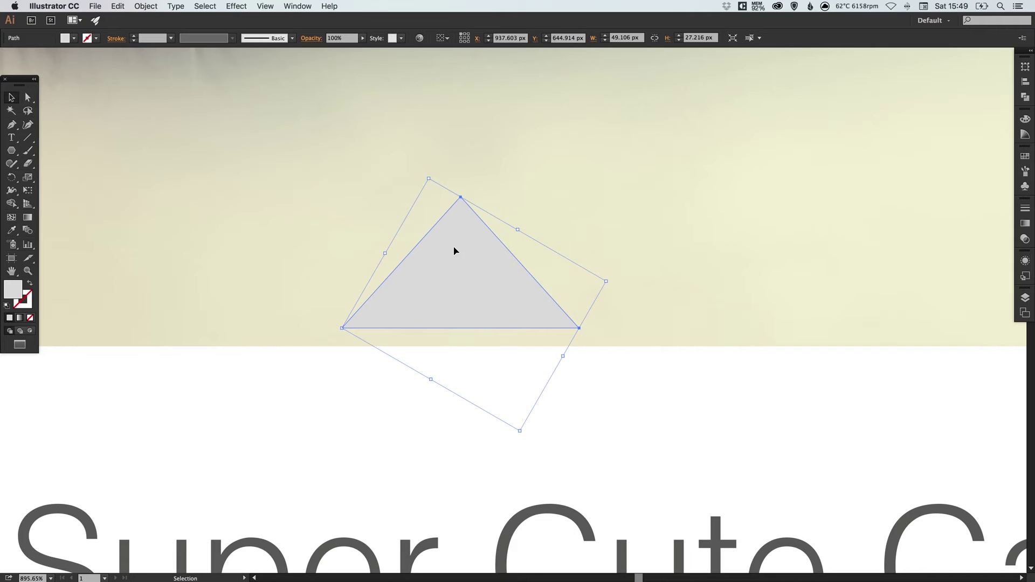
pyautogui.press('super+shift+a')
pyautogui.moveTo(453, 251); pyautogui.dragTo(454, 272)
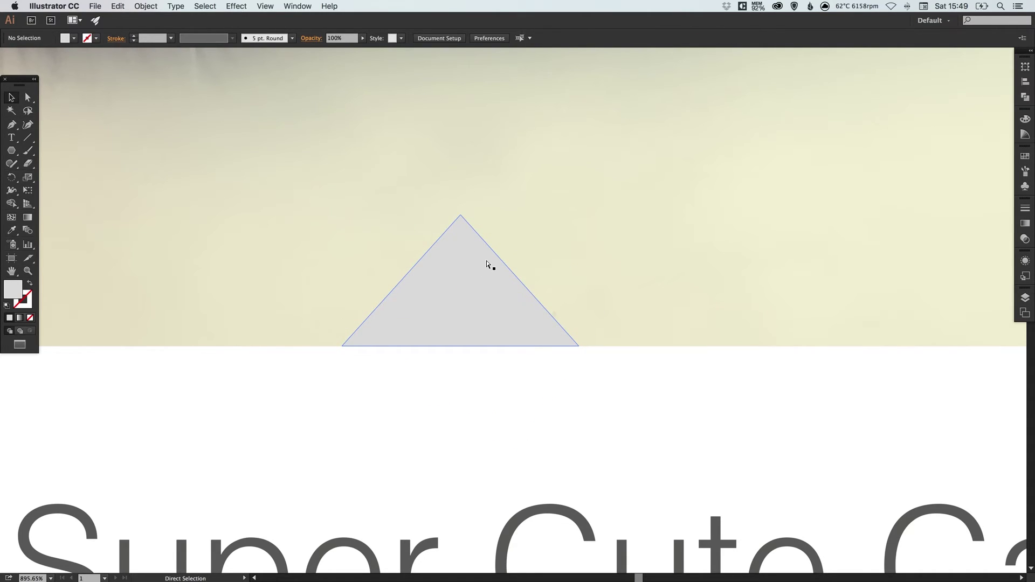
pyautogui.press('super+minus')
pyautogui.press('super+minus')
pyautogui.press('super+minus')
pyautogui.press('super+minus')
pyautogui.press('super+minus')
pyautogui.press('super+minus')
pyautogui.press('super+minus')
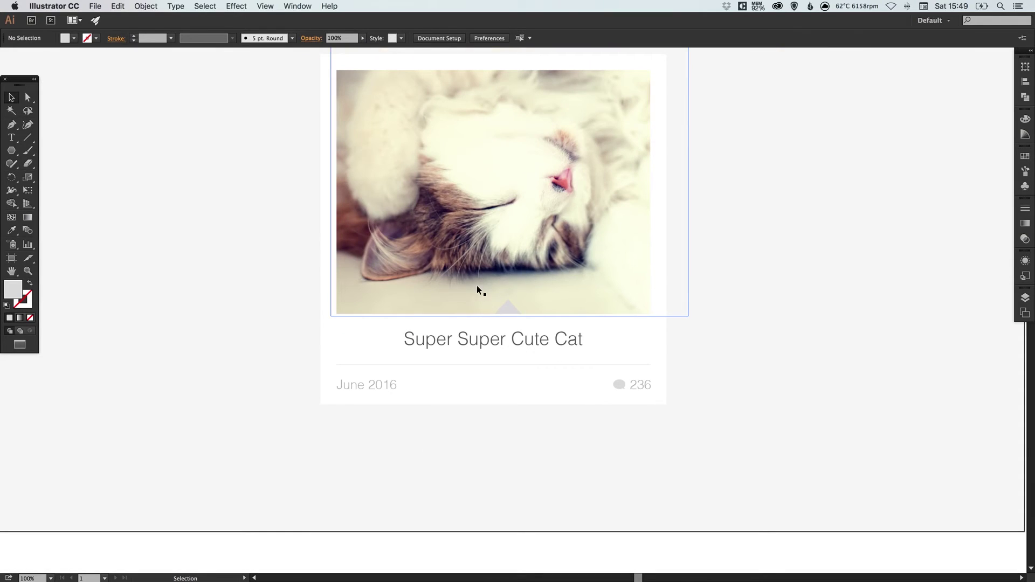
# - Fill the small triangle with white and move it 20 px left to centre it under the photo
pyautogui.click(507, 309)
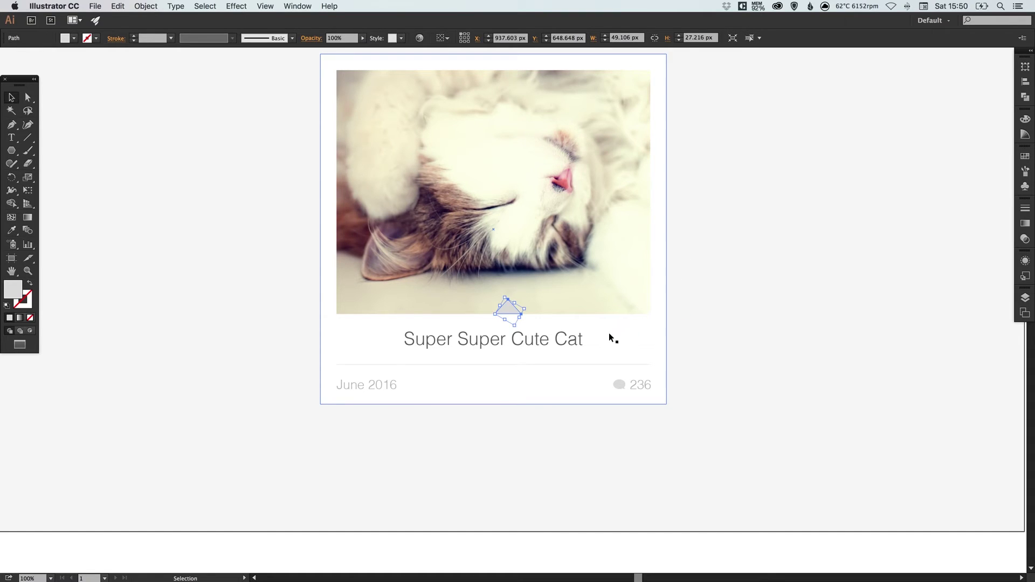
pyautogui.click(1025, 156)
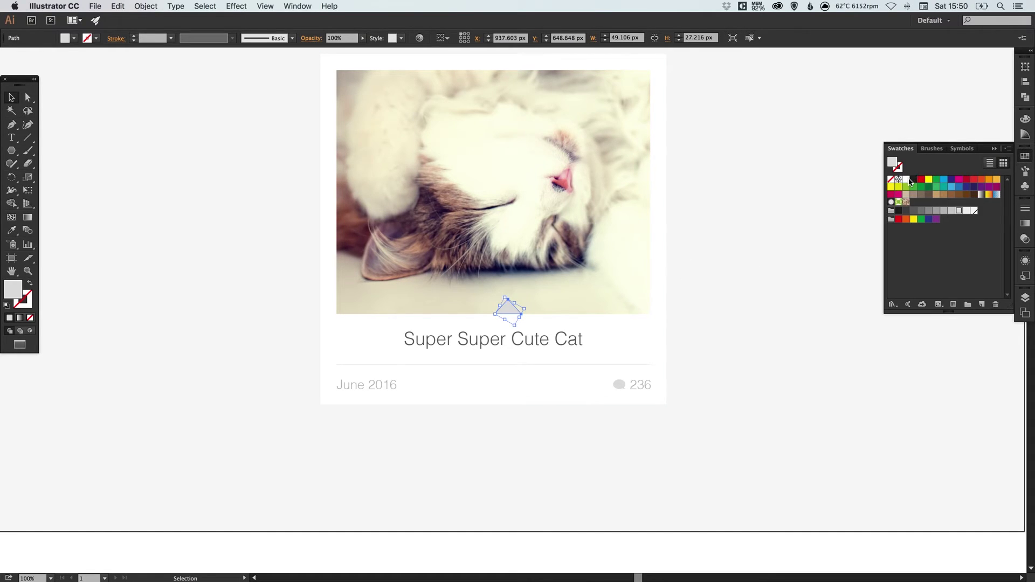
pyautogui.click(905, 180)
pyautogui.click(727, 248)
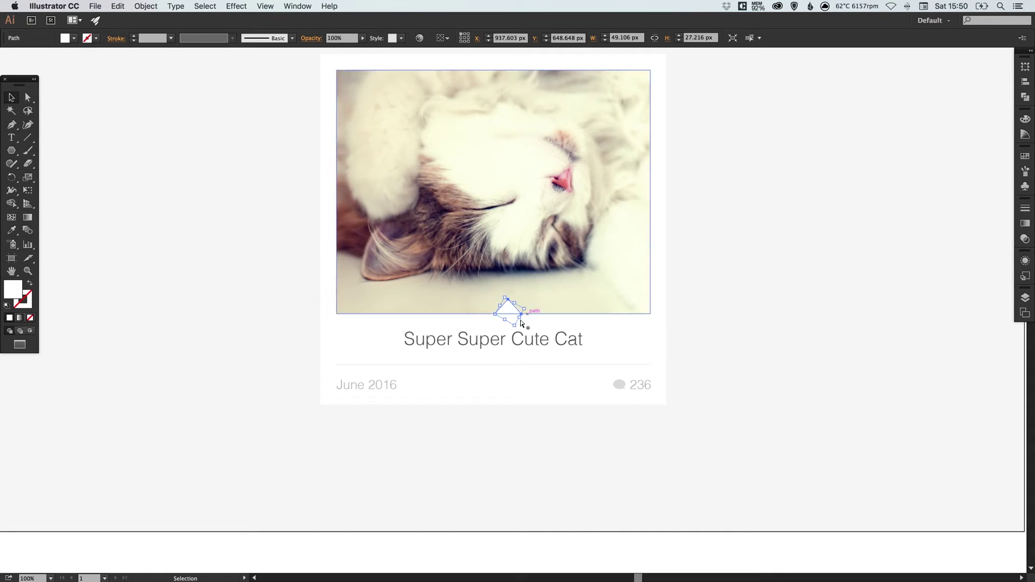
pyautogui.moveTo(513, 312); pyautogui.dragTo(501, 312)
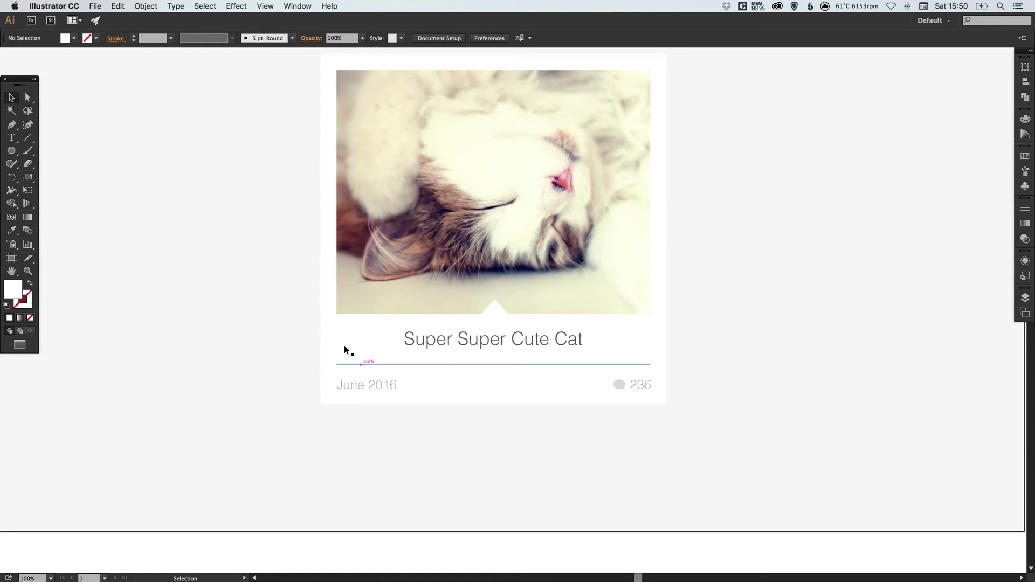
# - Select the white card rectangle, try Effect > Stylize > Drop Shadow, then cancel it
pyautogui.moveTo(544, 278); pyautogui.dragTo(556, 331)
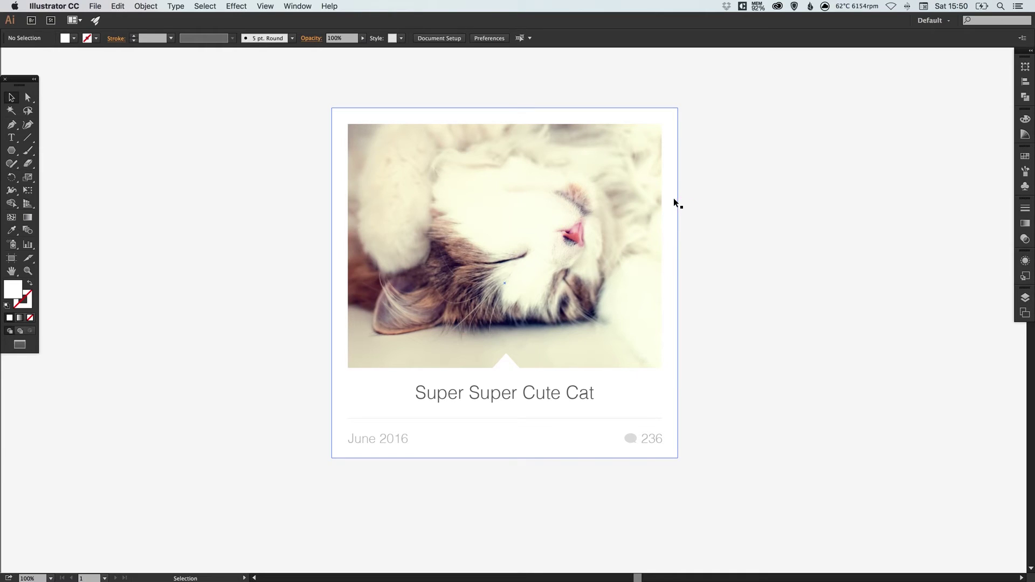
pyautogui.click(674, 199)
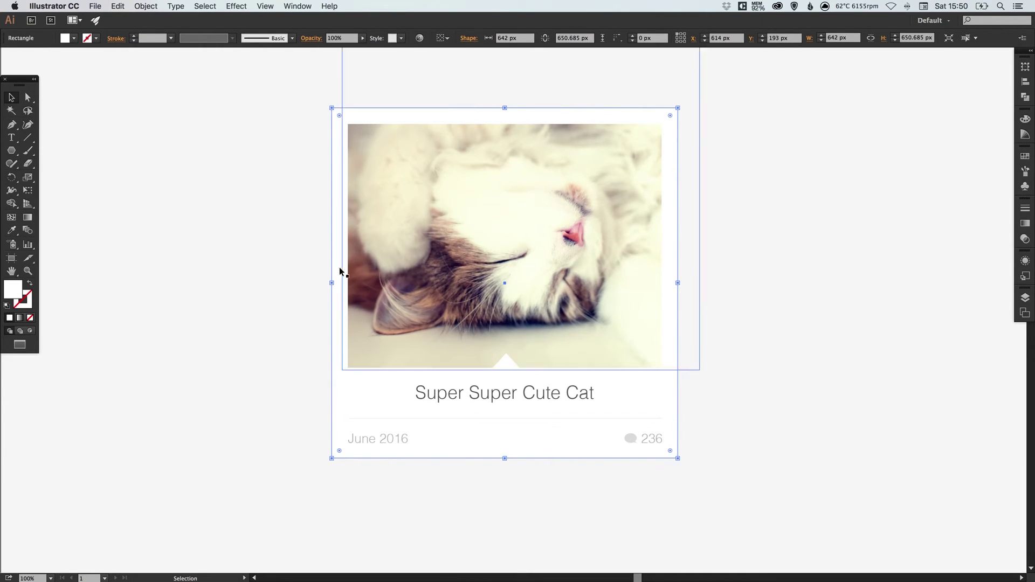
pyautogui.click(153, 7)
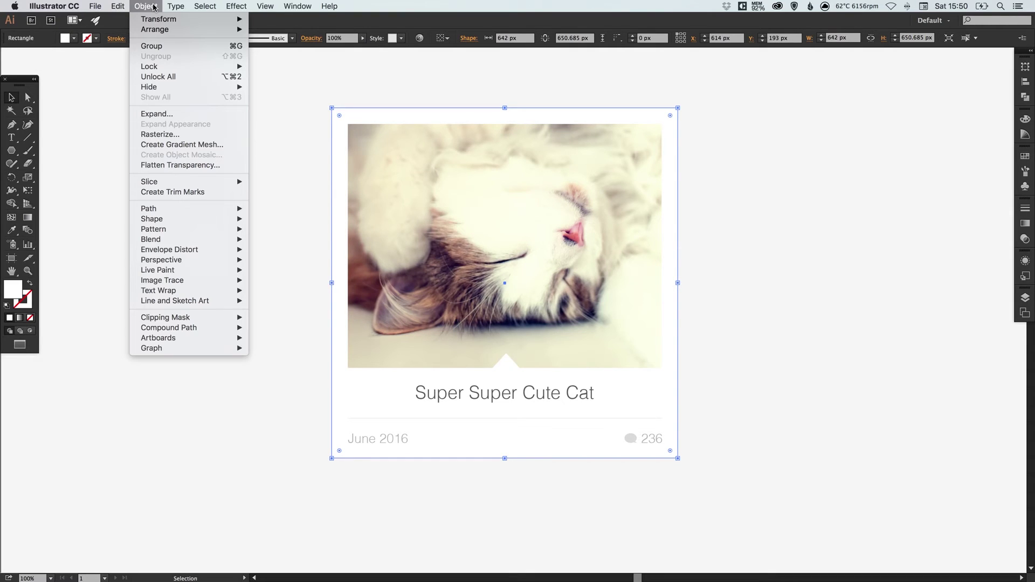
pyautogui.moveTo(237, 5)
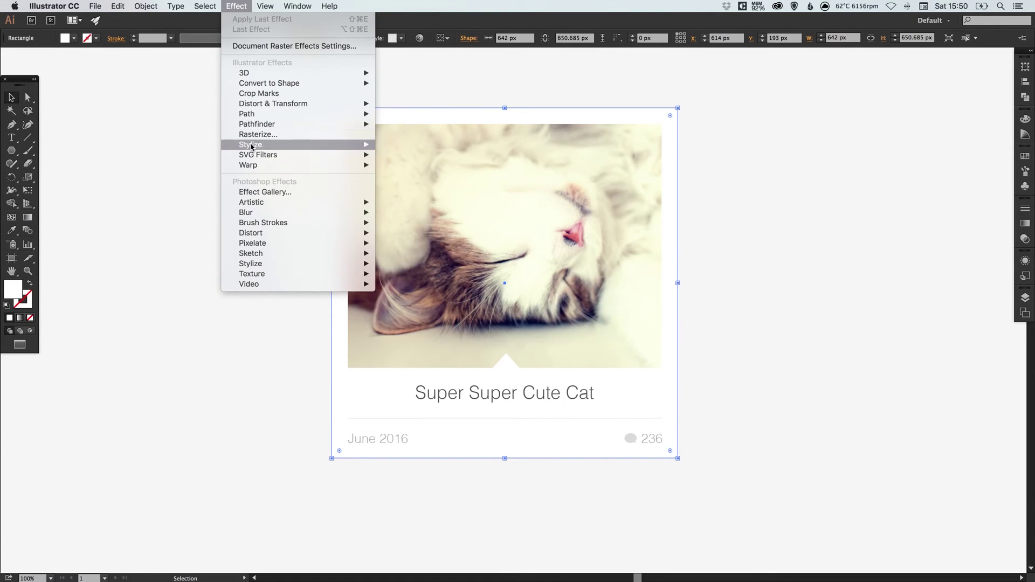
pyautogui.moveTo(334, 145)
pyautogui.click(415, 143)
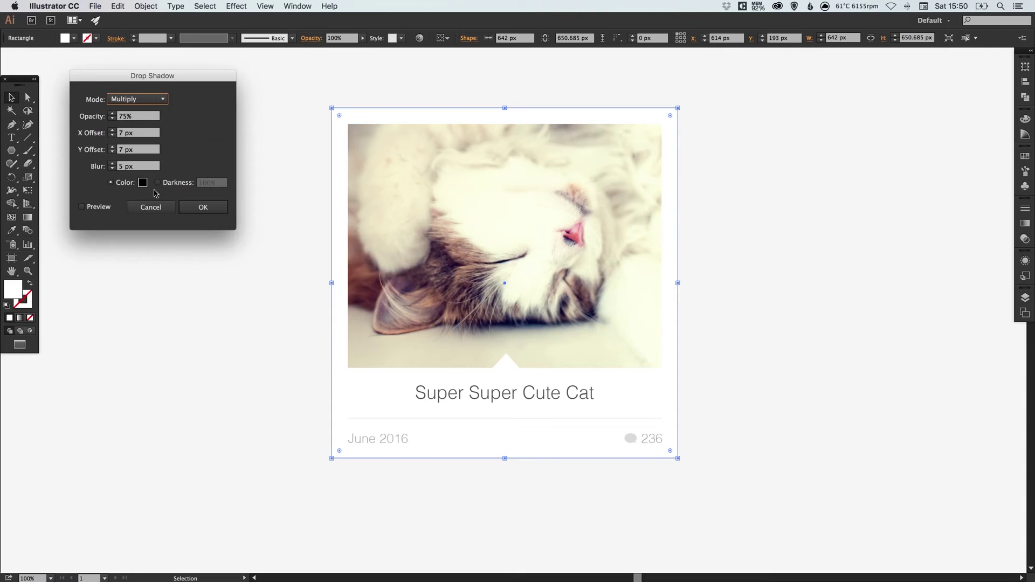
pyautogui.click(151, 207)
pyautogui.click(297, 212)
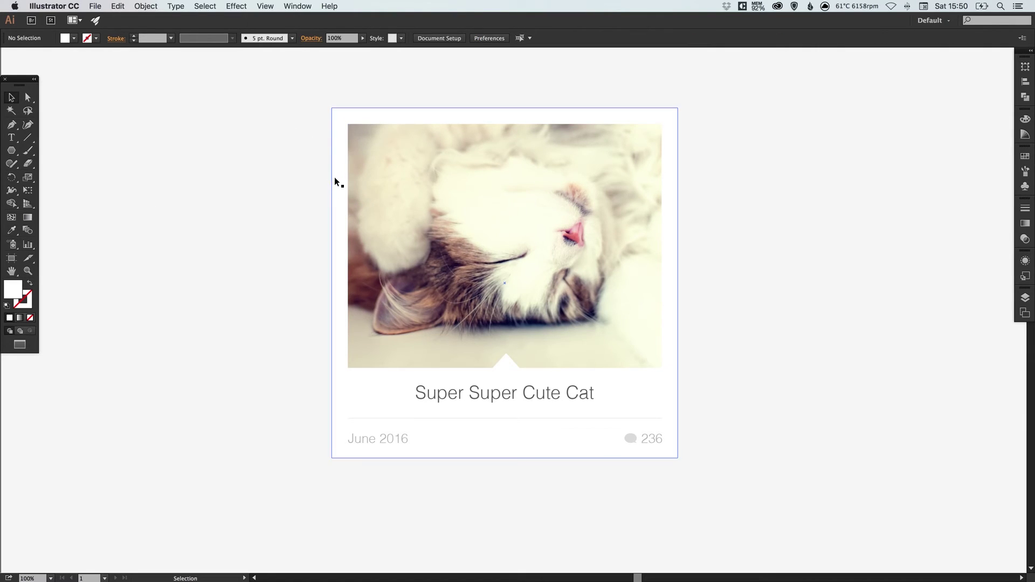
# - Add a Drop Shadow effect to the white card with preview on and a 30 px blur
pyautogui.click(337, 261)
pyautogui.click(235, 6)
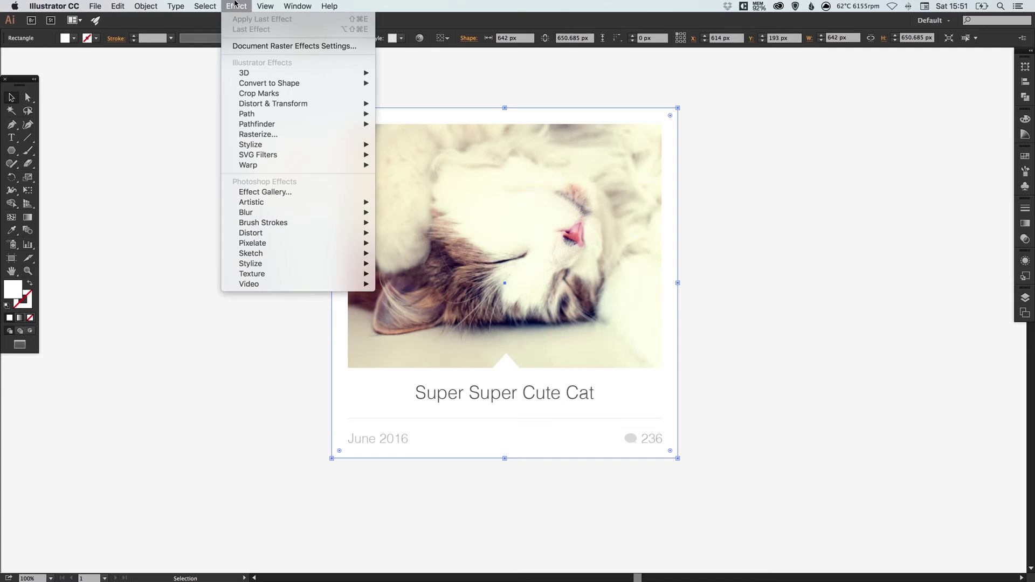
pyautogui.moveTo(295, 146)
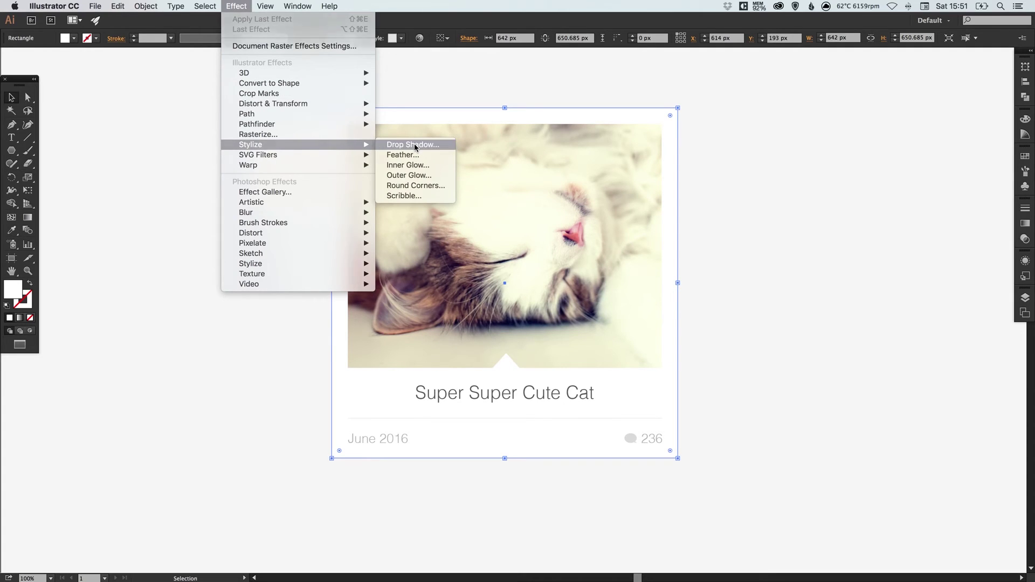
pyautogui.click(414, 144)
pyautogui.click(82, 207)
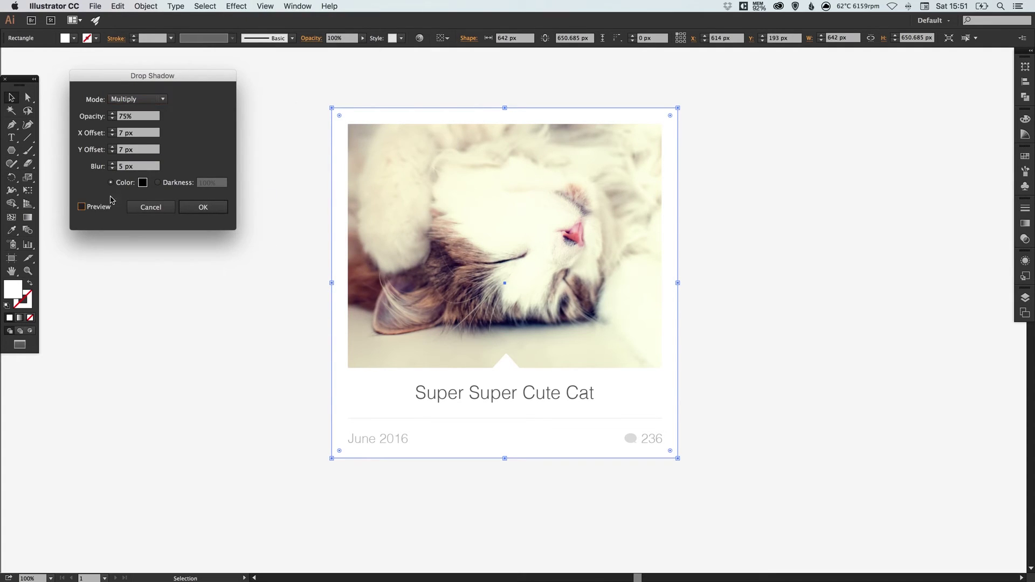
pyautogui.click(141, 167)
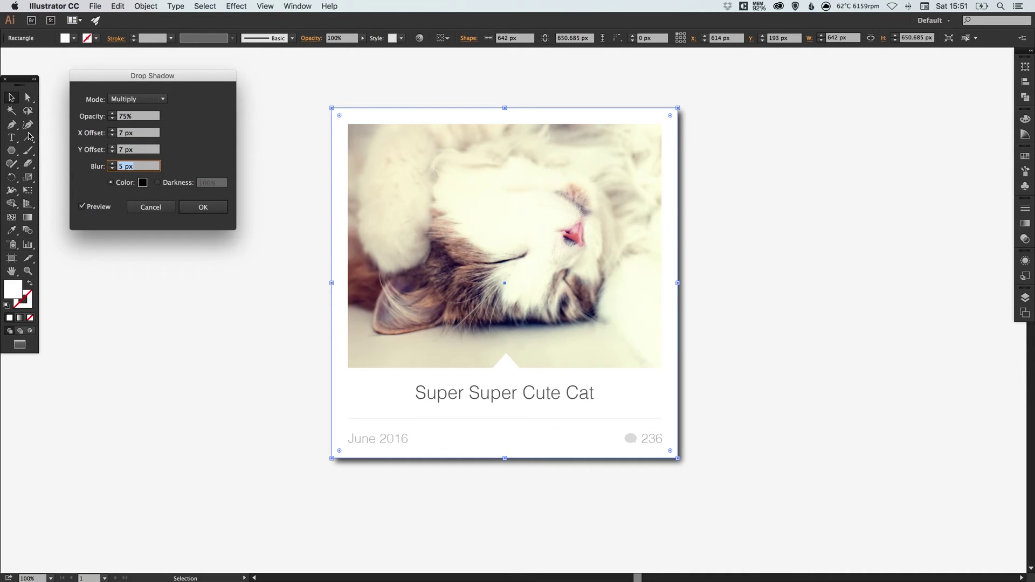
pyautogui.write('30')
pyautogui.press('Tab')
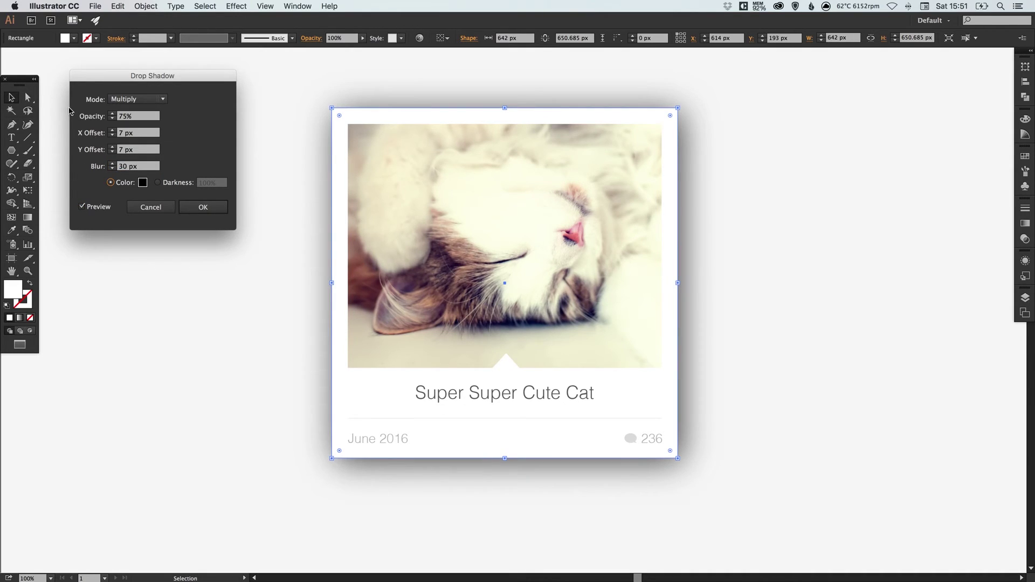
# - Set the shadow's X and Y offsets to 10 px, opacity to 20% and blur to 40 px
pyautogui.click(134, 133)
pyautogui.write('10')
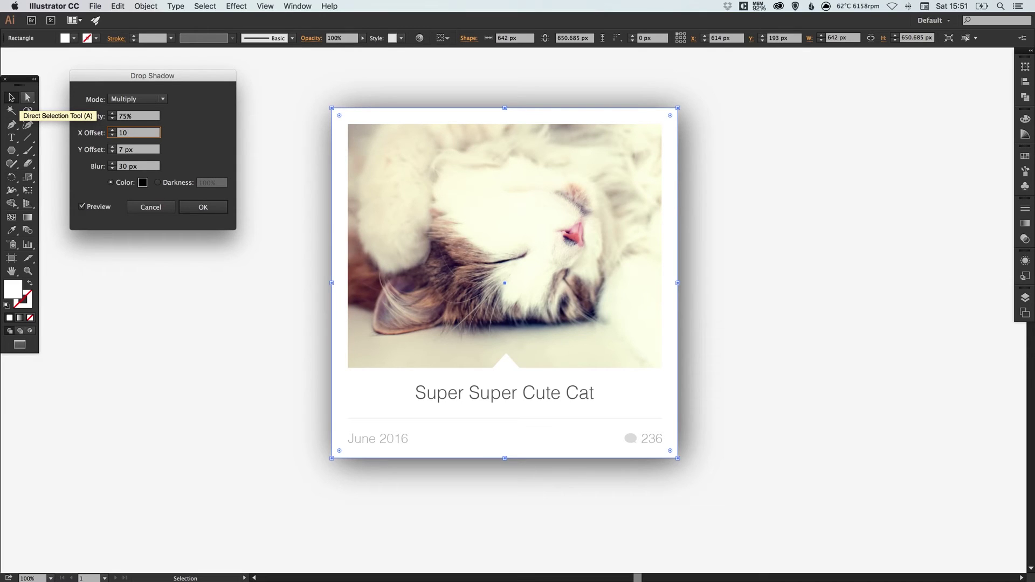
pyautogui.press('Tab')
pyautogui.write('1')
pyautogui.press('Tab')
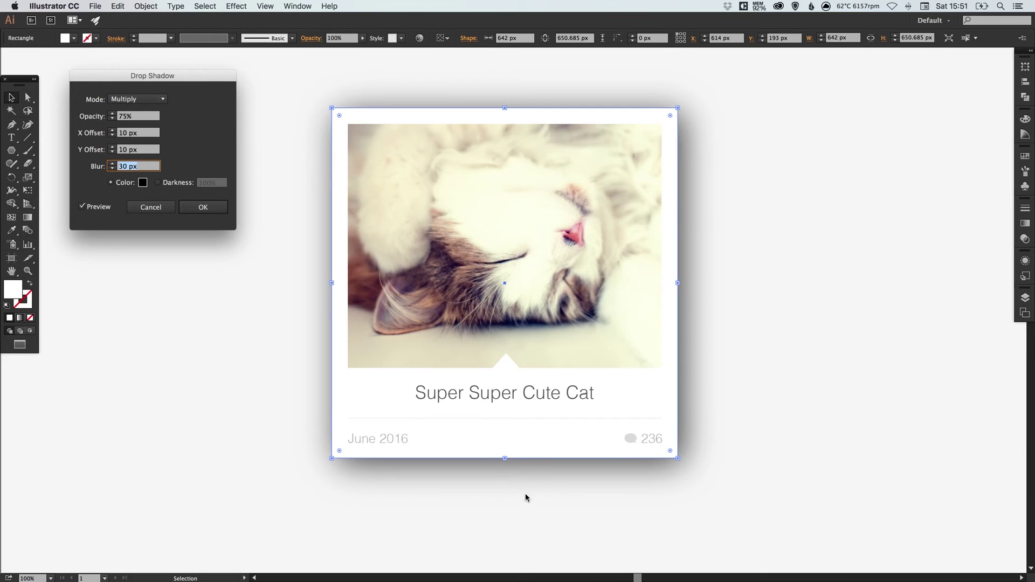
pyautogui.press('Tab')
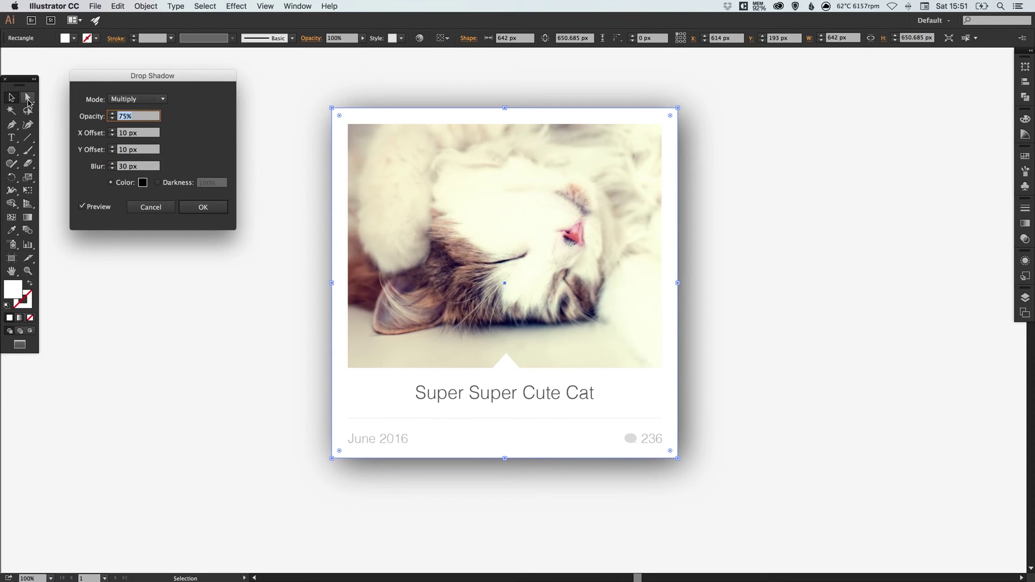
pyautogui.write('20')
pyautogui.press('Tab')
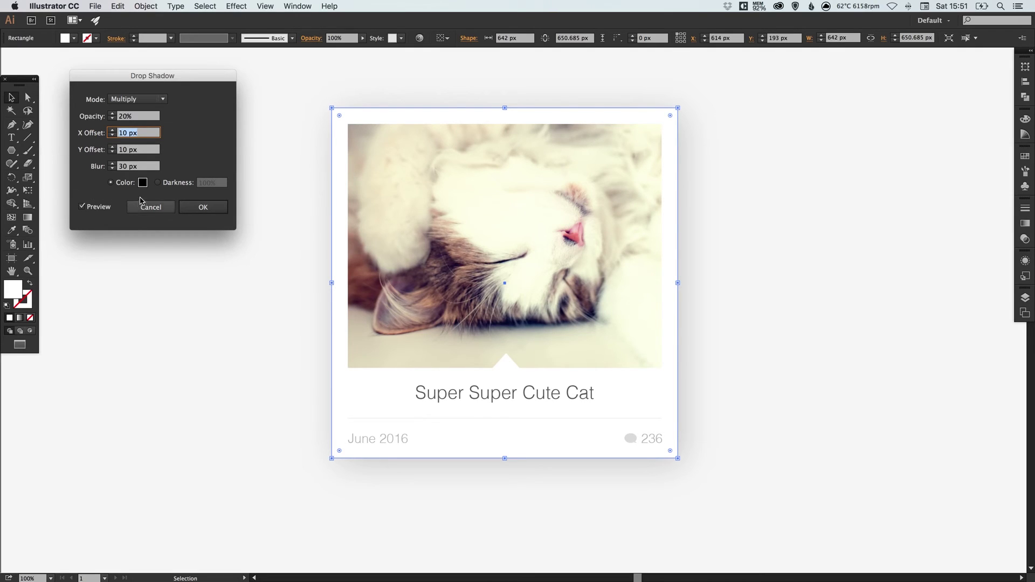
pyautogui.click(145, 167)
pyautogui.write('40')
pyautogui.press('Tab')
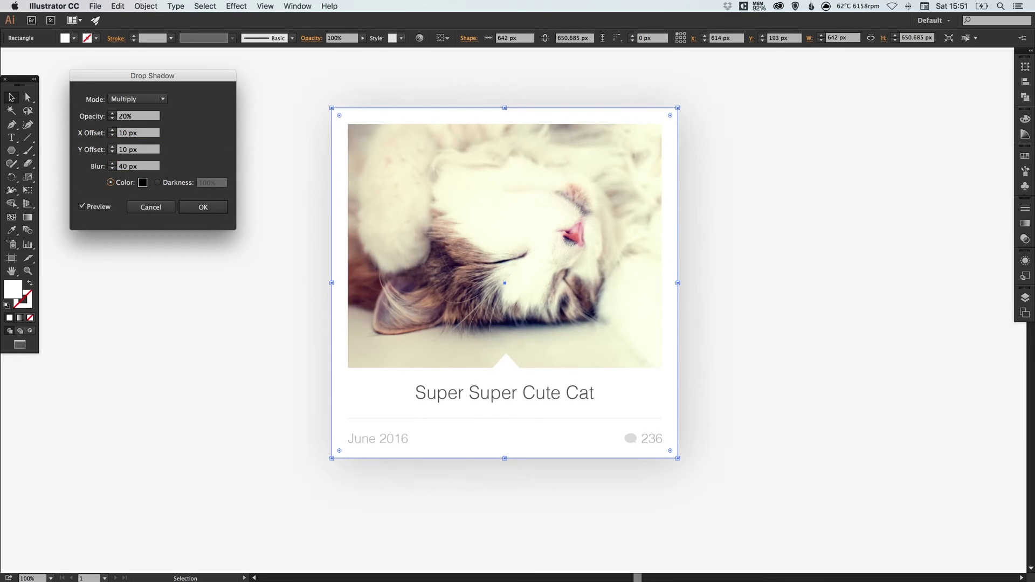
# - Confirm the card's drop shadow and zoom out to view the whole artboard
pyautogui.click(203, 208)
pyautogui.click(205, 226)
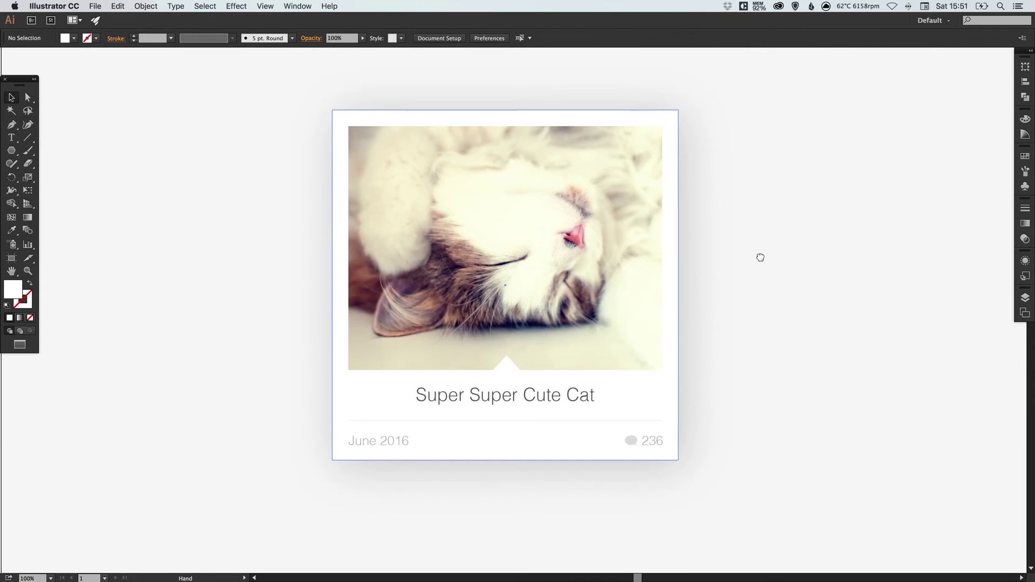
pyautogui.moveTo(760, 256); pyautogui.dragTo(757, 266)
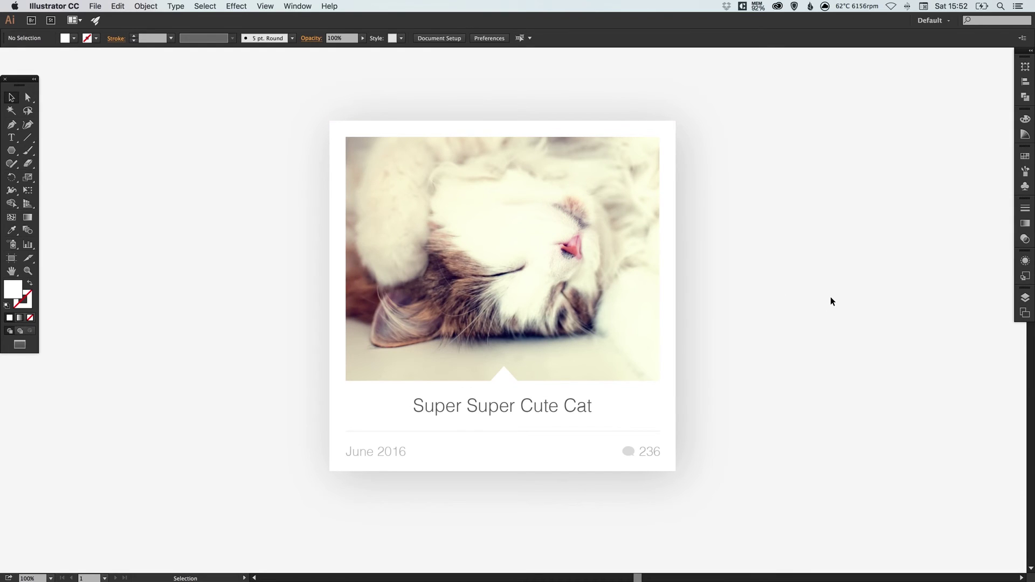
pyautogui.press('super+minus')
pyautogui.press('super+minus')
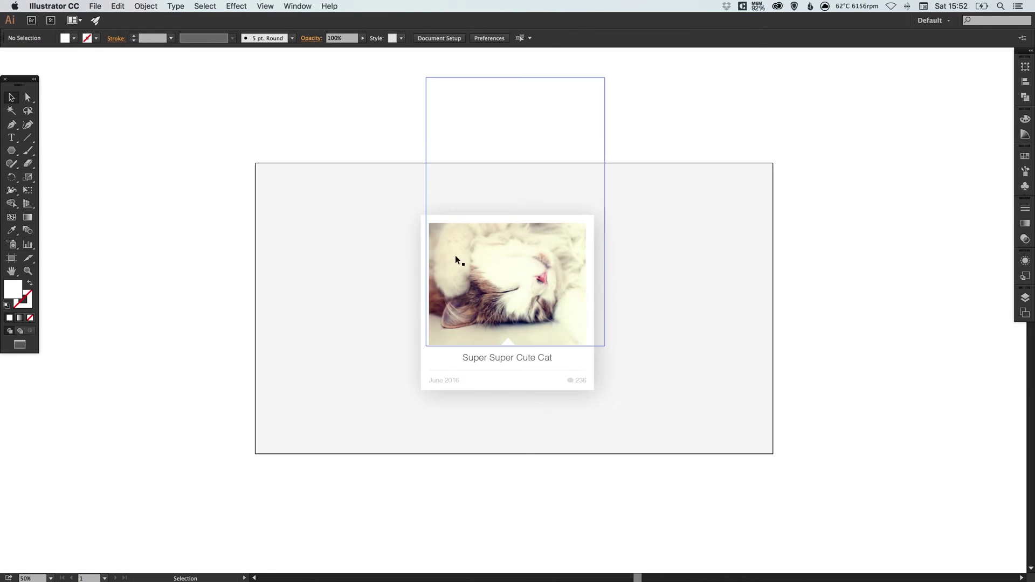
# - Copy the full cat photo from inside its clipping group, then exit isolation mode
pyautogui.doubleClick(492, 265)
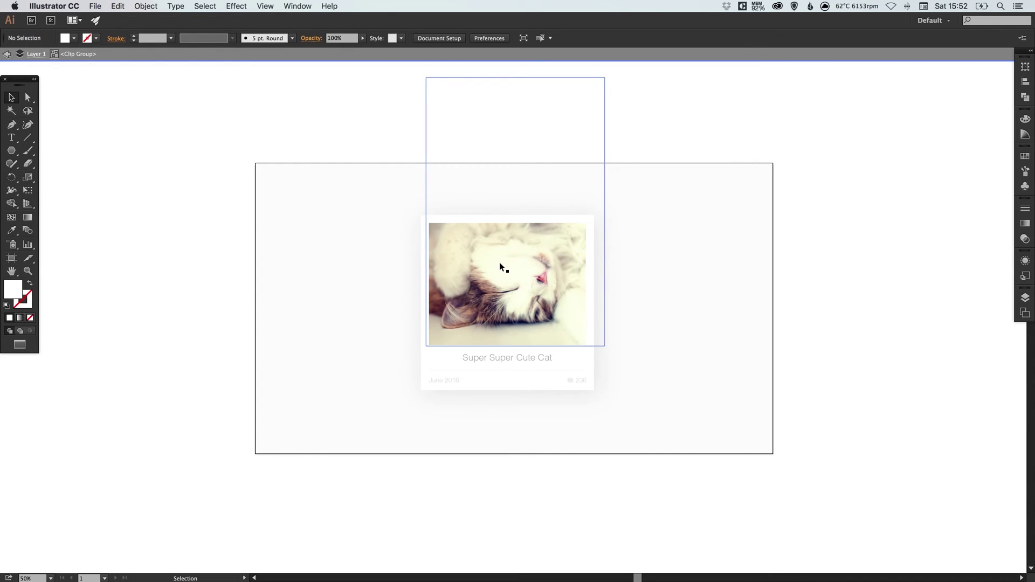
pyautogui.click(499, 263)
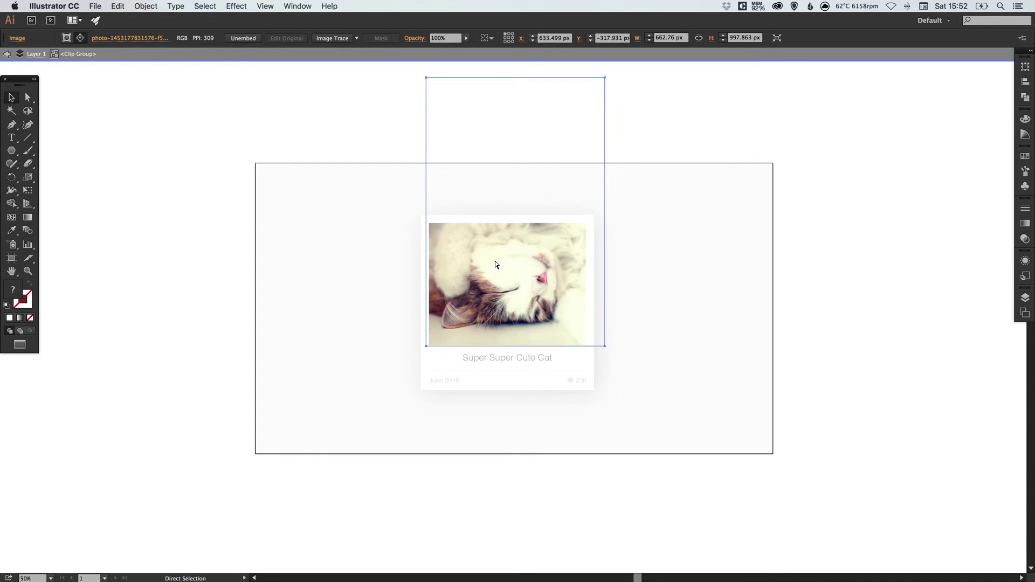
pyautogui.click(117, 6)
pyautogui.click(120, 57)
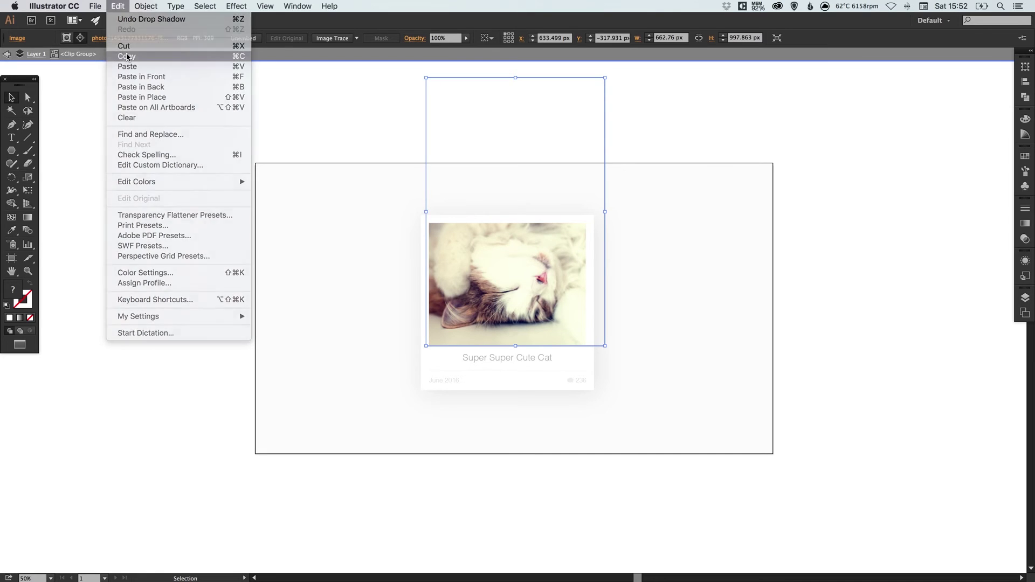
pyautogui.click(7, 56)
pyautogui.click(7, 56)
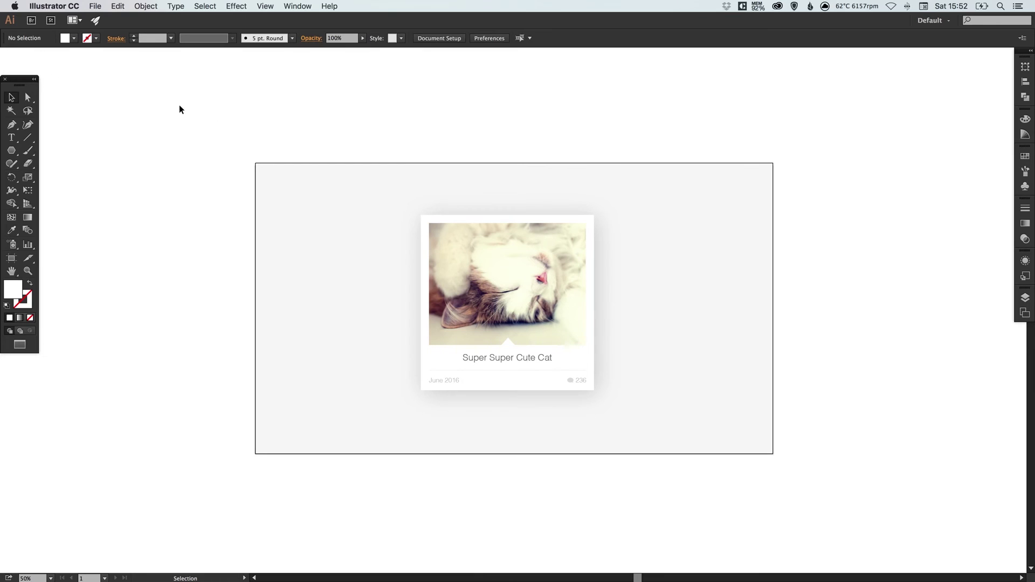
# - Paste the cat photo and scale it up to cover the whole artboard
pyautogui.press('super+v')
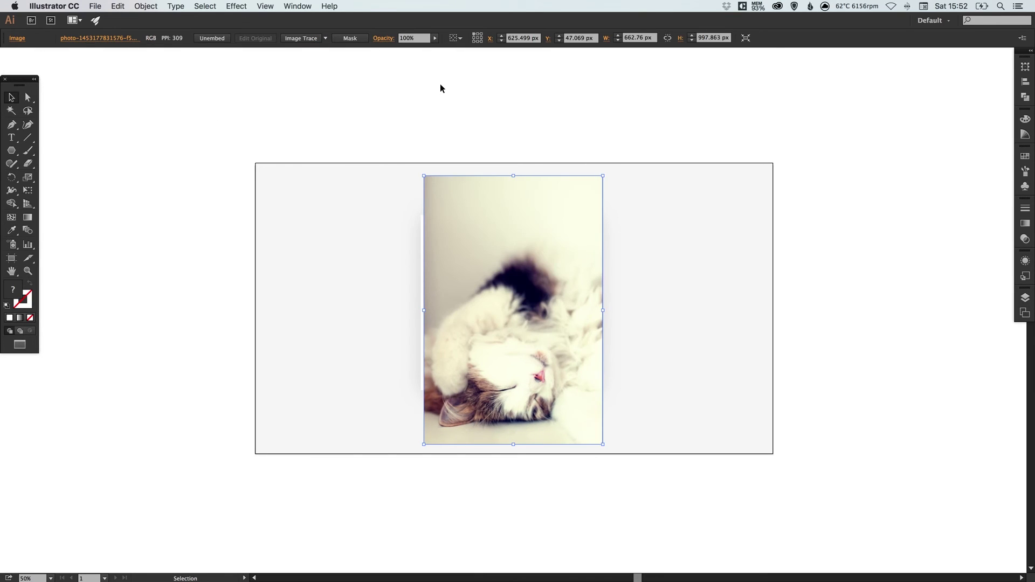
pyautogui.moveTo(520, 228); pyautogui.dragTo(346, 213)
pyautogui.press('super+minus')
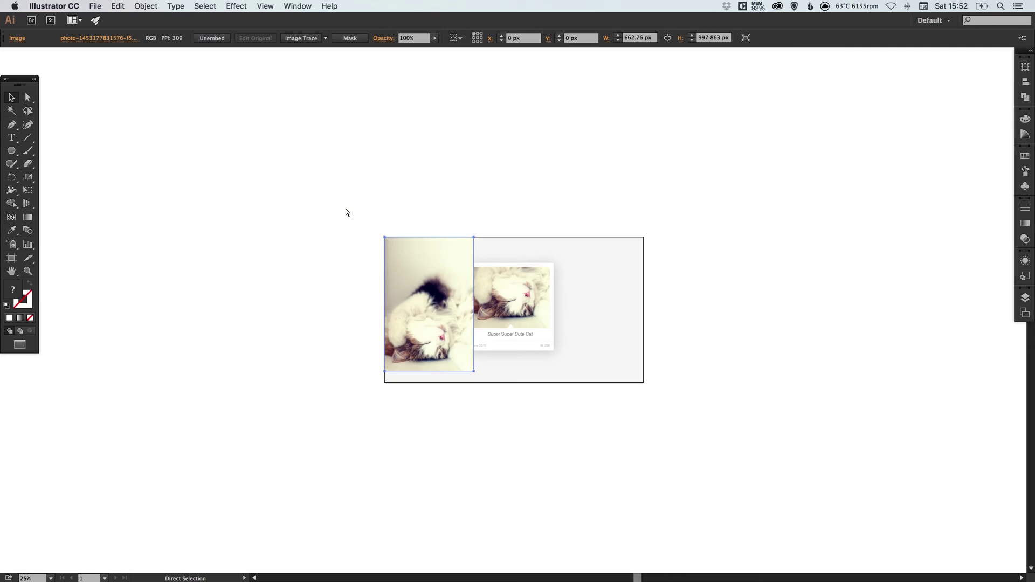
pyautogui.moveTo(473, 233); pyautogui.dragTo(536, 141)
pyautogui.moveTo(536, 371); pyautogui.dragTo(663, 552)
pyautogui.moveTo(617, 460); pyautogui.dragTo(615, 359)
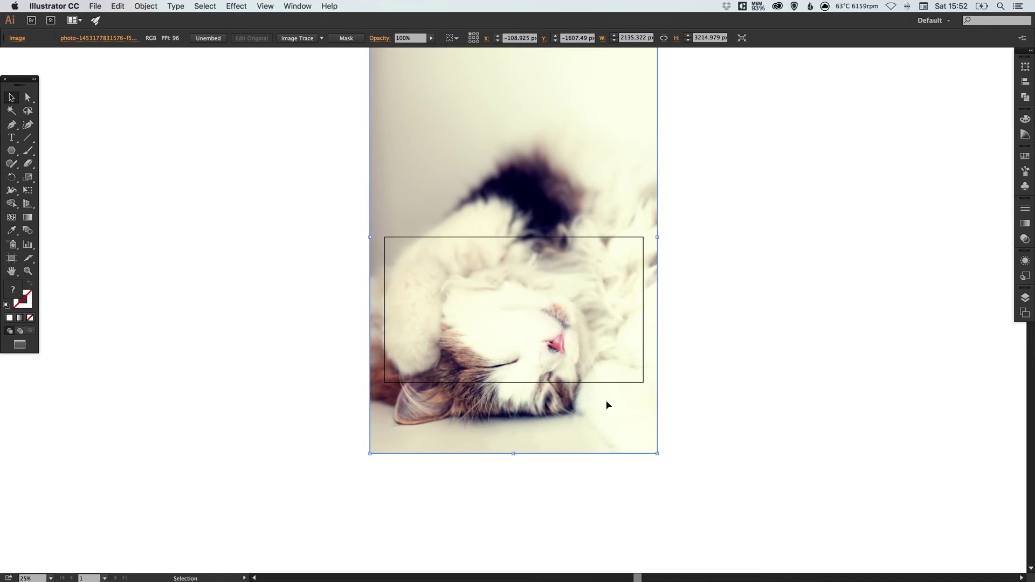
pyautogui.moveTo(607, 404); pyautogui.dragTo(595, 381)
# - Draw a rectangle matching the artboard, snapping its corner to the artboard corner
pyautogui.press('z')
pyautogui.moveTo(320, 186); pyautogui.dragTo(716, 429)
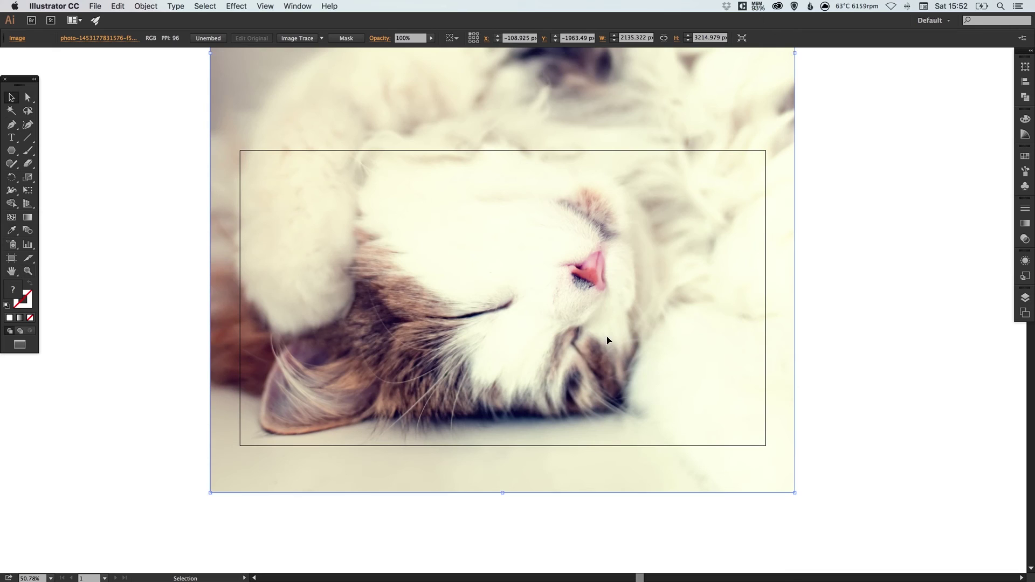
pyautogui.click(11, 151)
pyautogui.moveTo(12, 152); pyautogui.dragTo(49, 150)
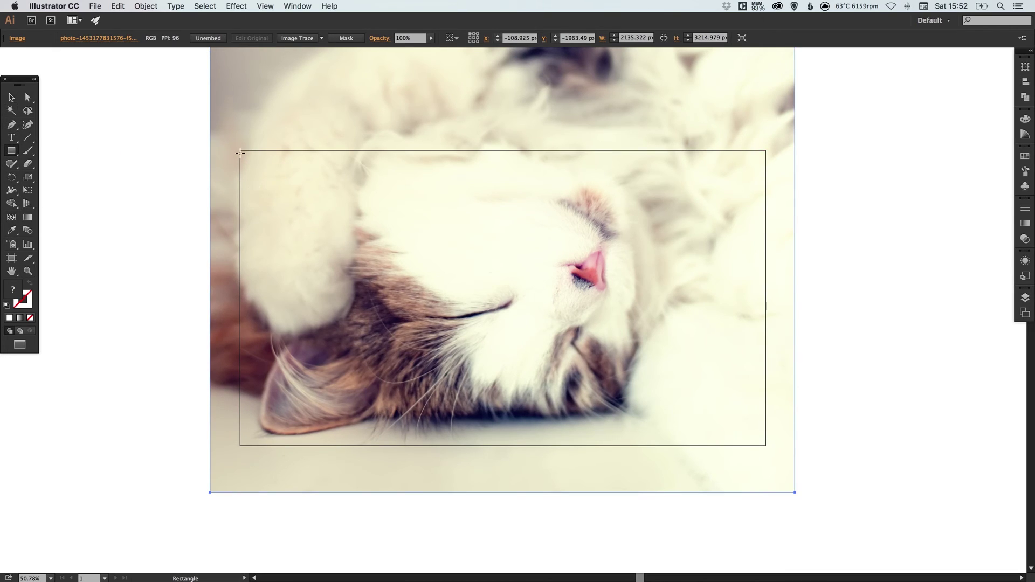
pyautogui.moveTo(240, 151); pyautogui.dragTo(765, 446)
pyautogui.press('z')
pyautogui.moveTo(218, 422); pyautogui.dragTo(291, 473)
pyautogui.press('v')
pyautogui.moveTo(377, 268); pyautogui.dragTo(379, 273)
# - Clip the enlarged cat photo to the artboard-sized rectangle
pyautogui.click(234, 308)
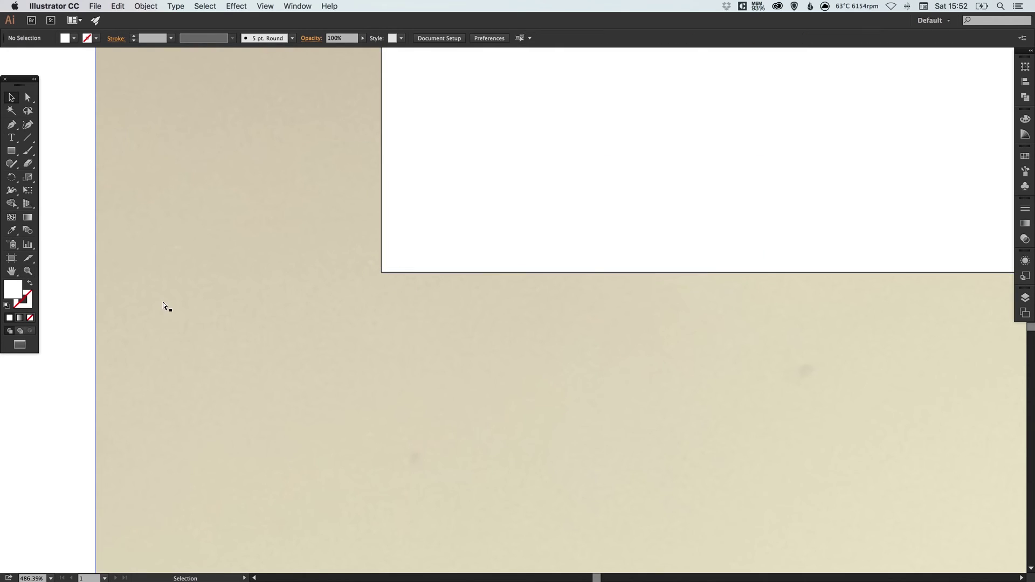
pyautogui.press('super+0')
pyautogui.press('super+minus')
pyautogui.press('super+minus')
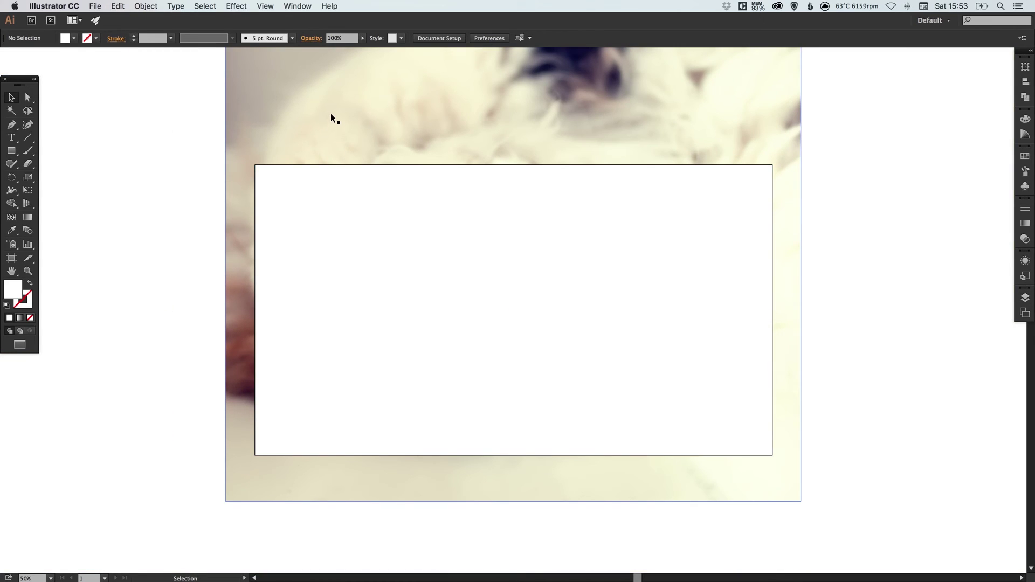
pyautogui.click(339, 101)
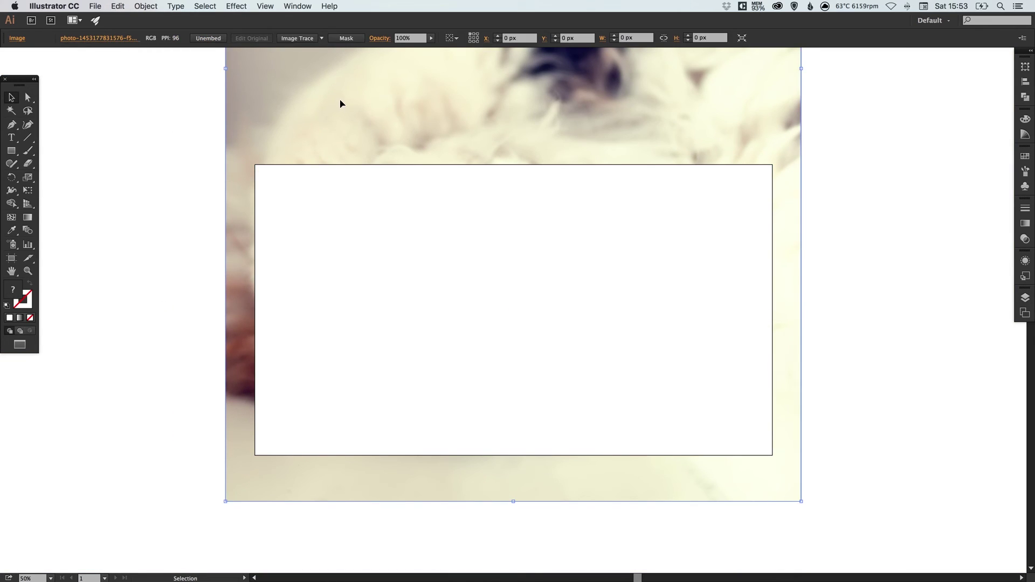
pyautogui.keyDown('shift'); pyautogui.click(303, 192); pyautogui.keyUp('shift')
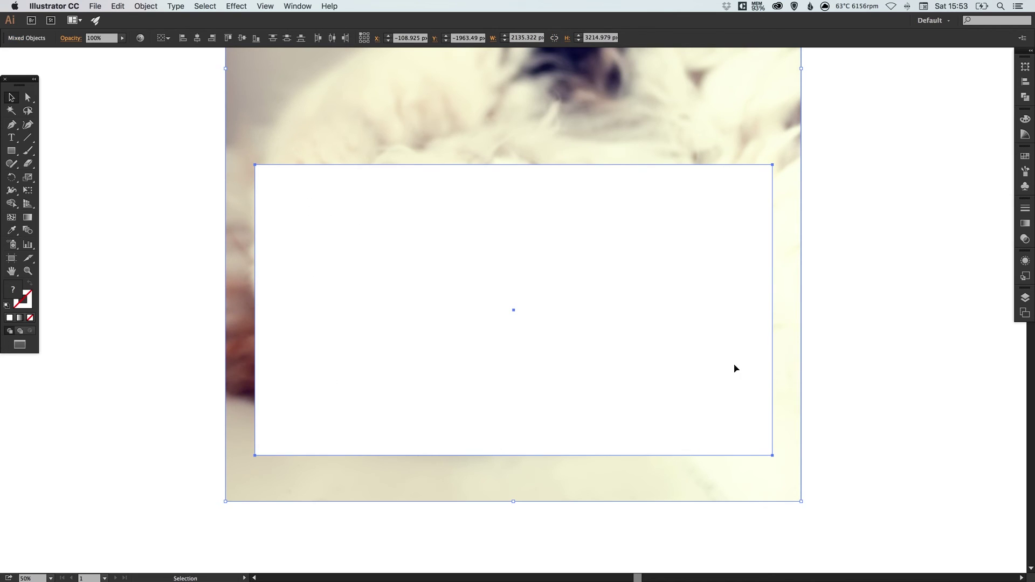
pyautogui.click(153, 7)
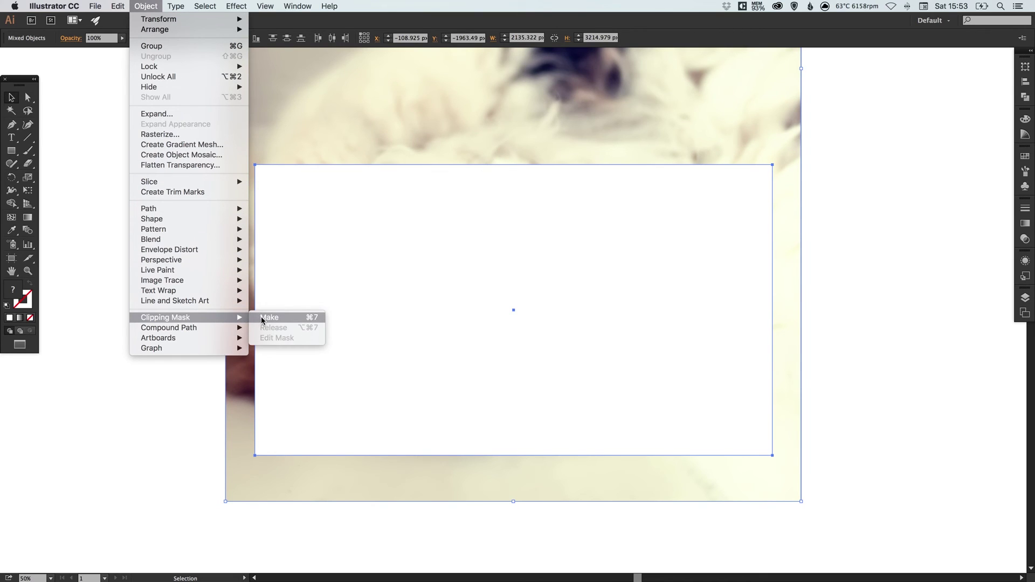
pyautogui.click(265, 318)
pyautogui.moveTo(591, 267); pyautogui.dragTo(536, 282)
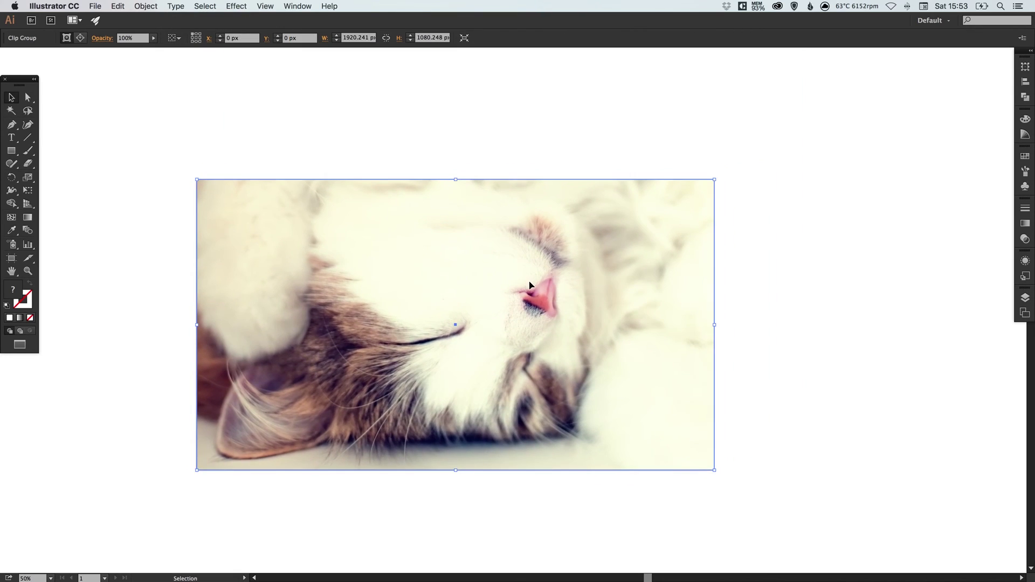
# - Send the clipped photo to the back, then bring it forward above the grey background
pyautogui.click(147, 8)
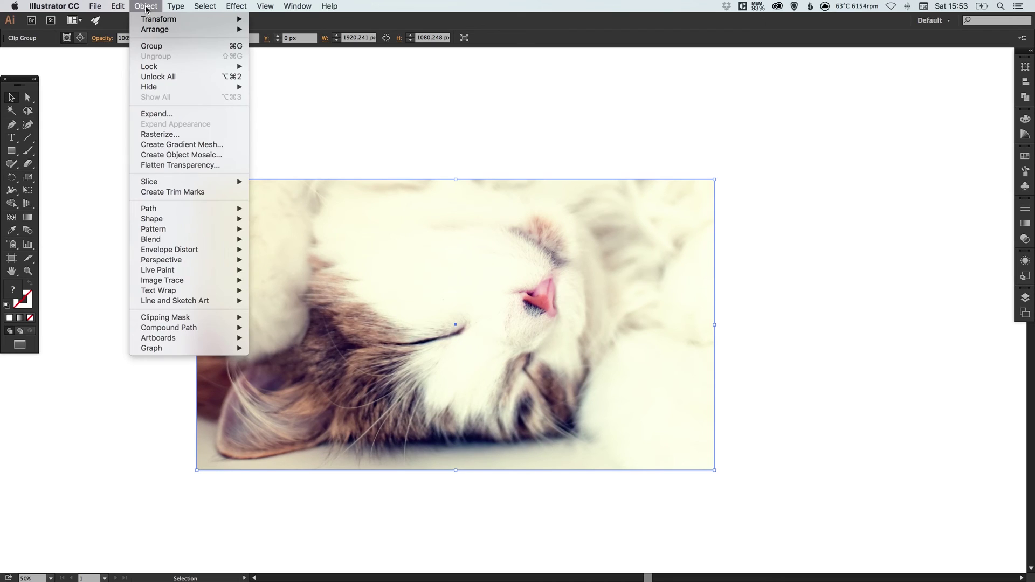
pyautogui.moveTo(149, 32)
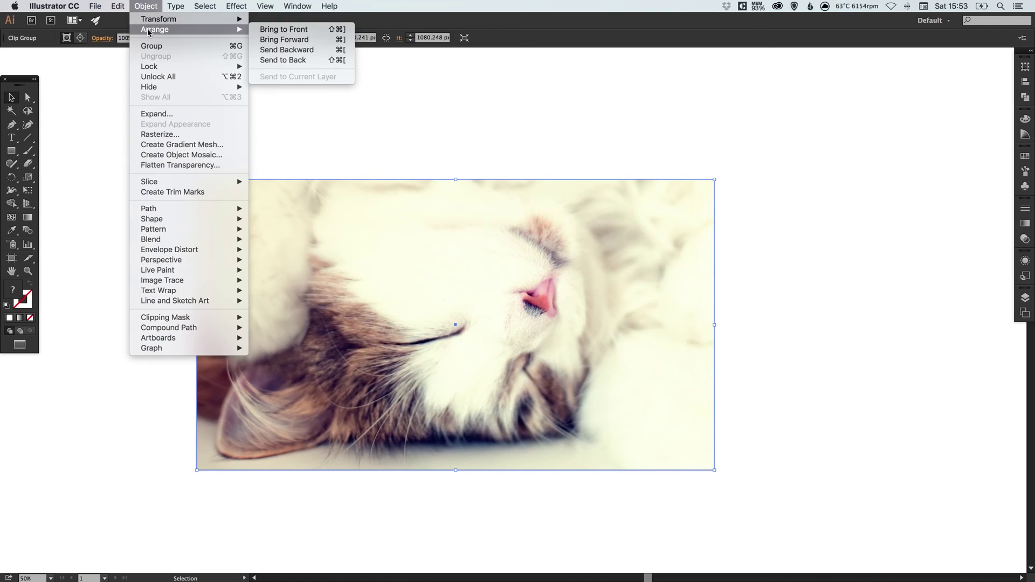
pyautogui.click(294, 61)
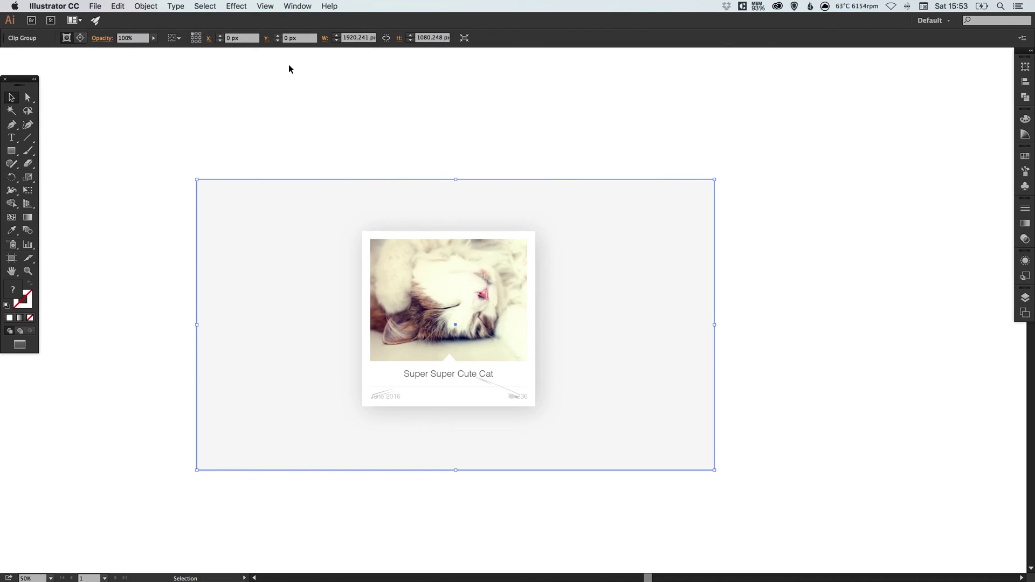
pyautogui.click(149, 6)
pyautogui.moveTo(152, 31)
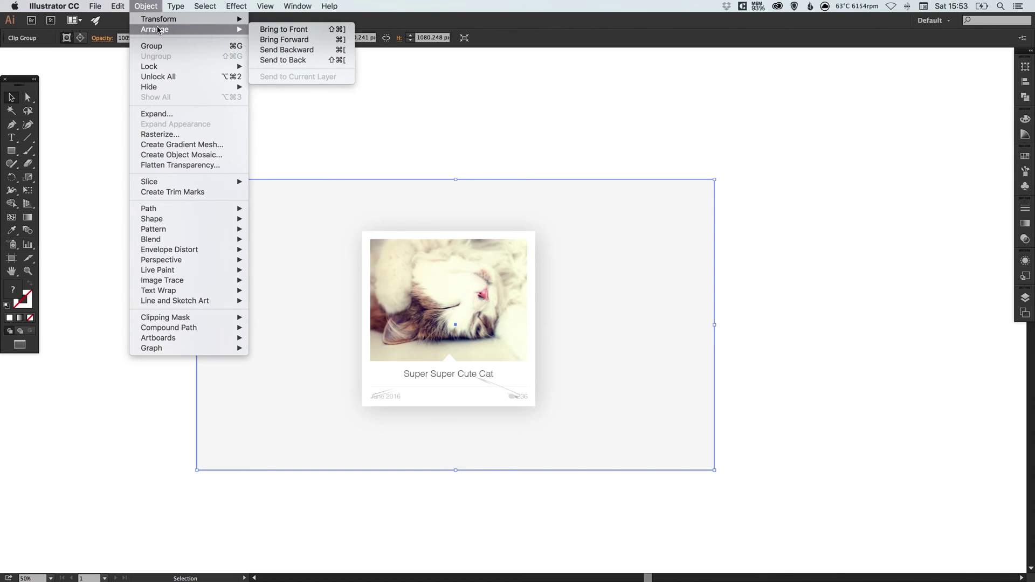
pyautogui.click(278, 41)
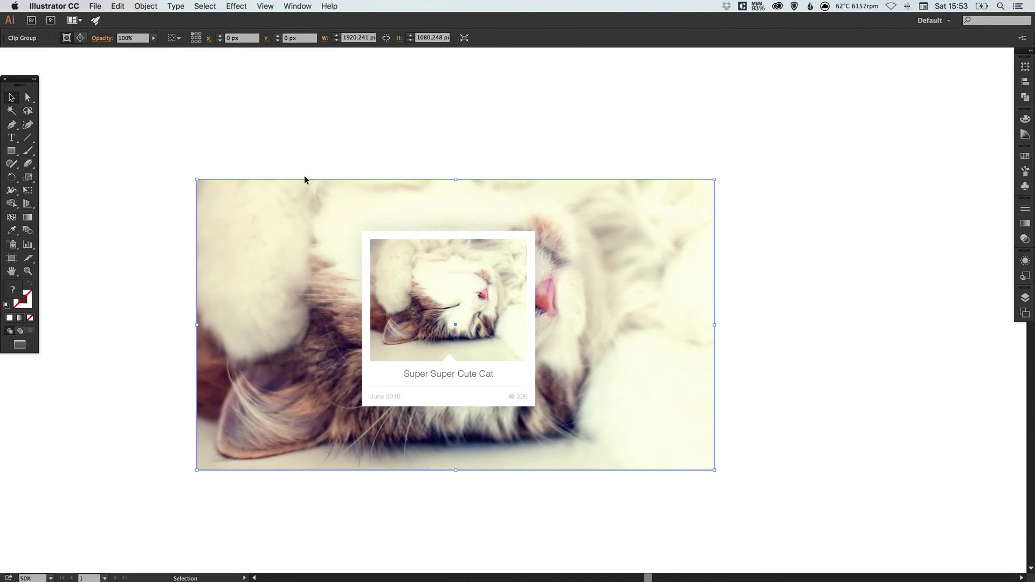
# - Apply a Gaussian Blur with a 40-pixel radius to the full-page cat photo
pyautogui.click(236, 6)
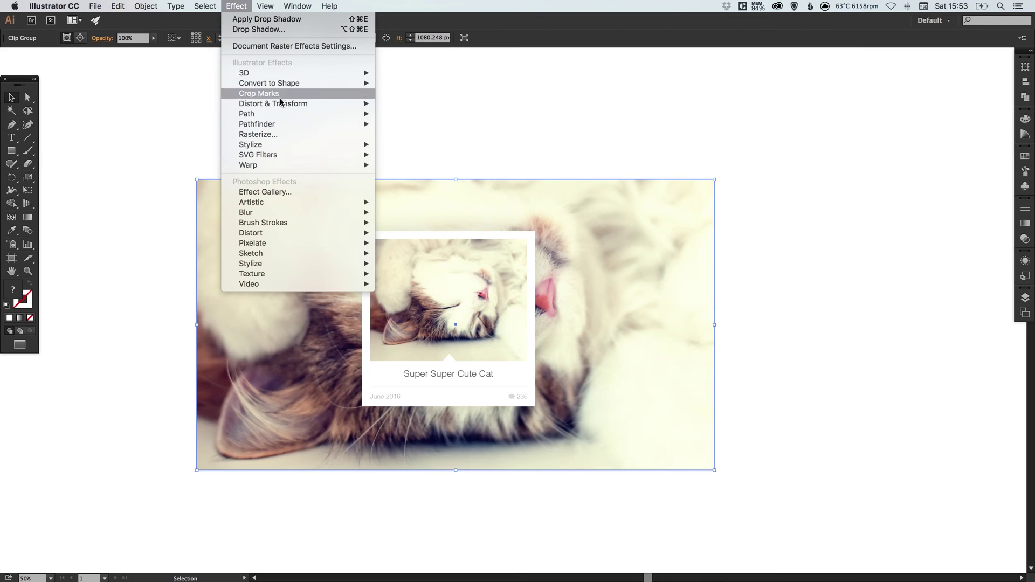
pyautogui.moveTo(328, 214)
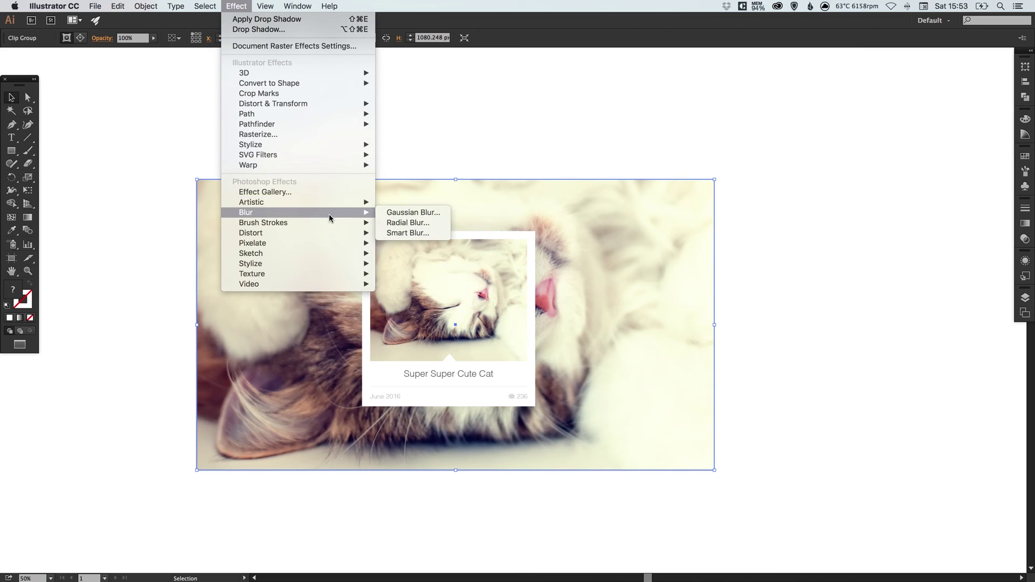
pyautogui.click(414, 212)
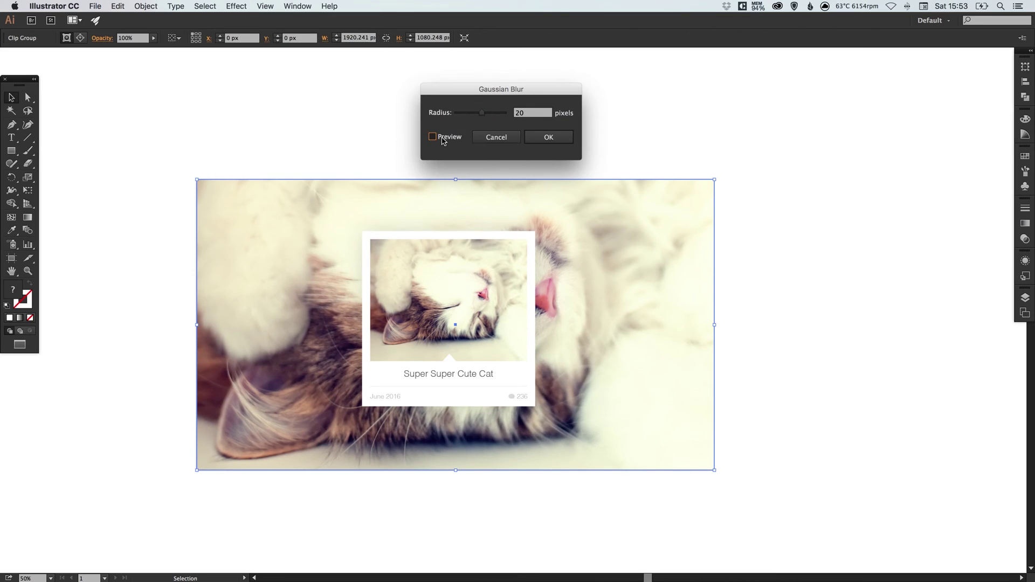
pyautogui.click(442, 138)
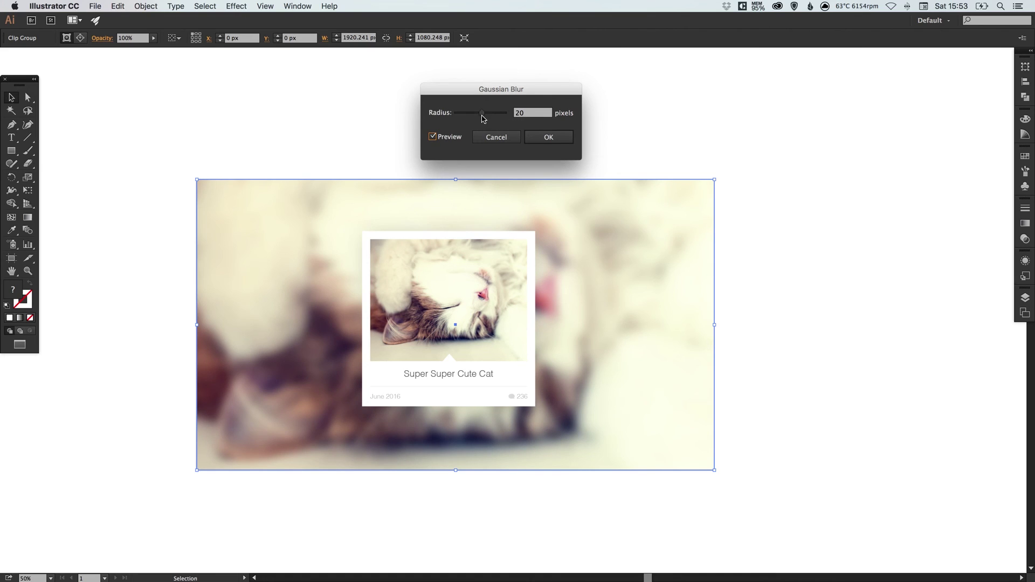
pyautogui.moveTo(483, 116); pyautogui.dragTo(486, 114)
pyautogui.doubleClick(533, 112)
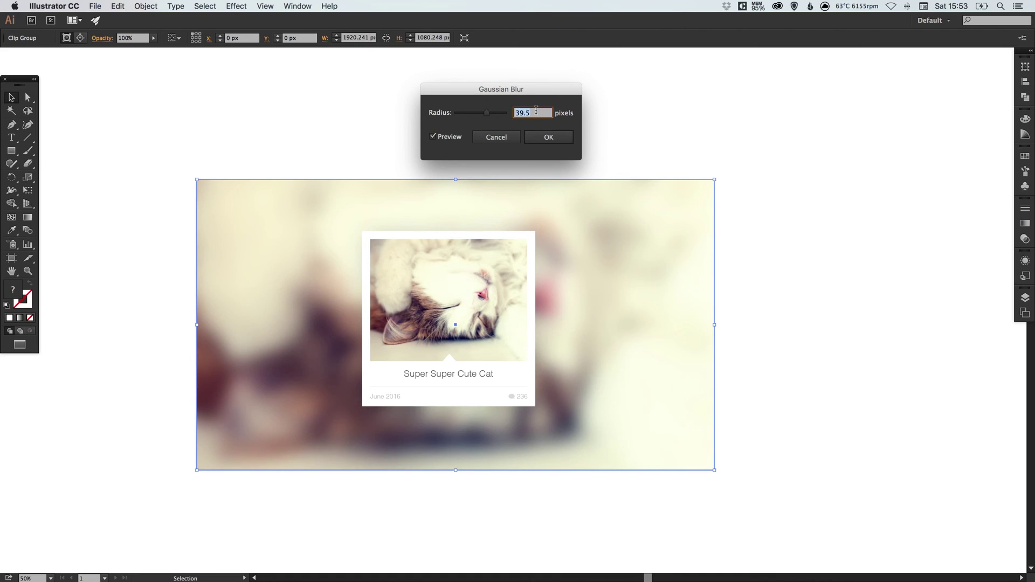
pyautogui.write('40')
pyautogui.press('Tab')
pyautogui.press('Tab')
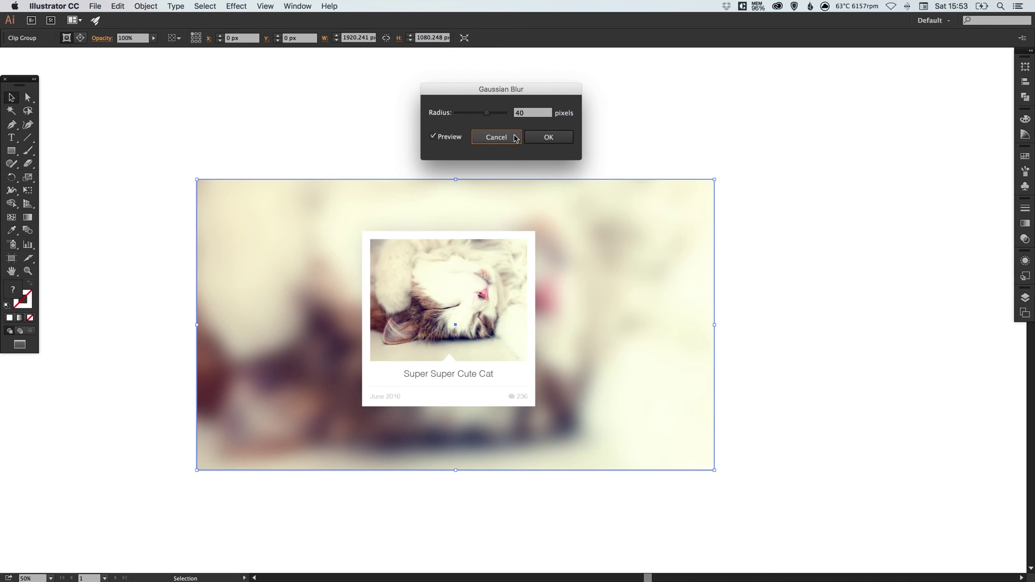
pyautogui.click(545, 138)
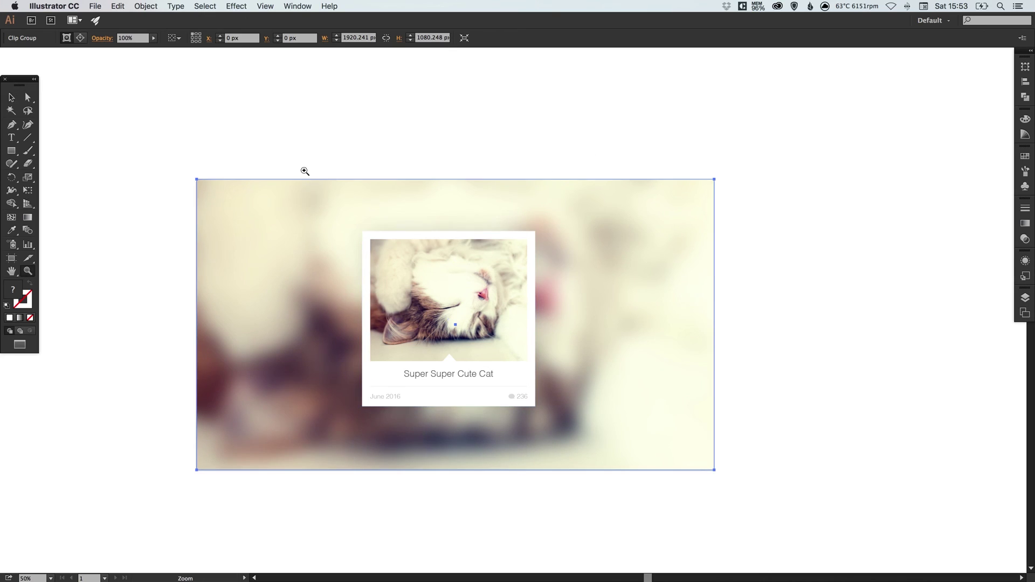
pyautogui.moveTo(302, 170); pyautogui.dragTo(628, 475)
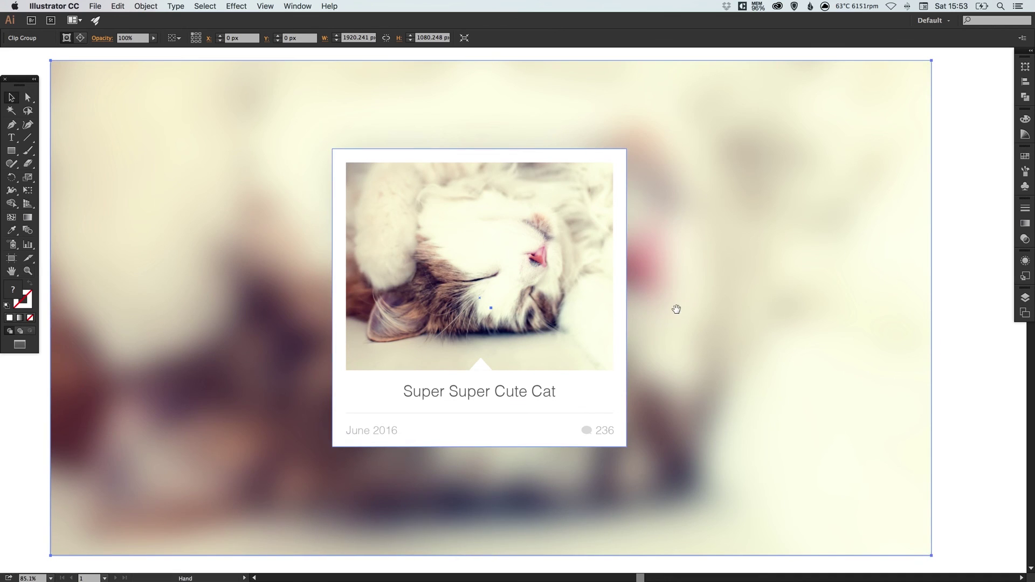
# - Select the white card and open its Drop Shadow settings from the Appearance panel with preview
pyautogui.scroll(-1, 674, 307)
pyautogui.hscroll(1, 670, 300)
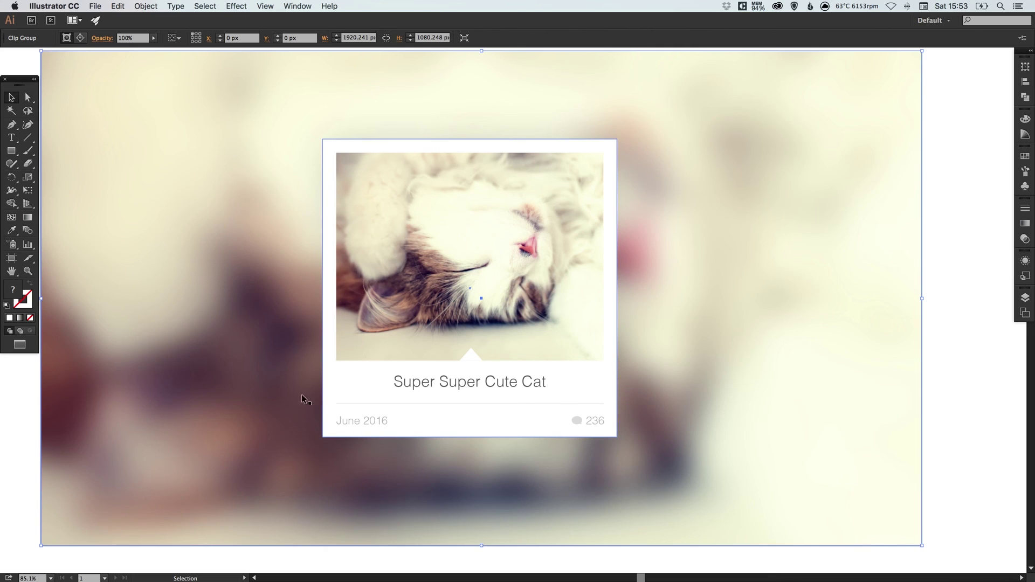
pyautogui.click(614, 246)
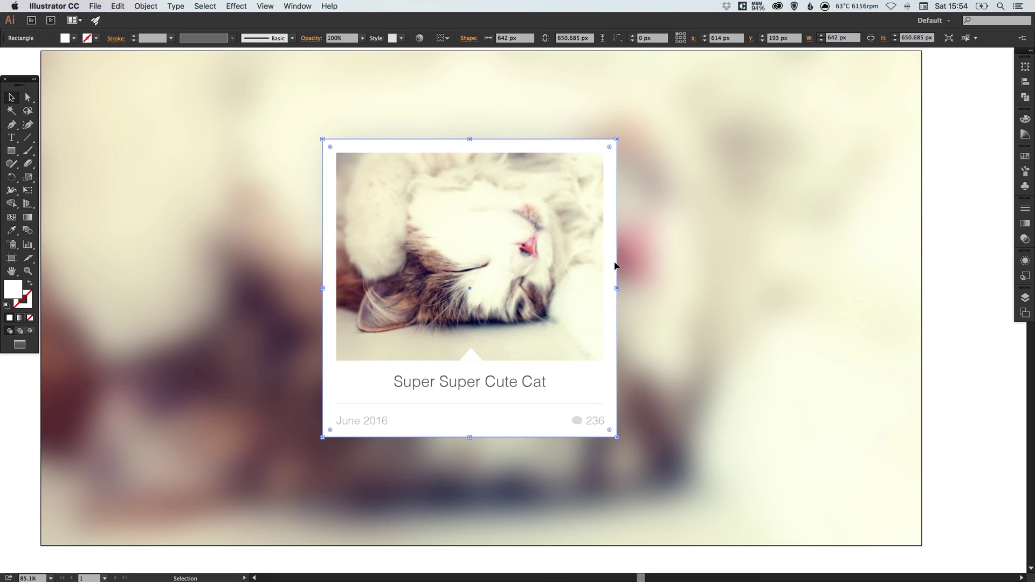
pyautogui.click(1025, 261)
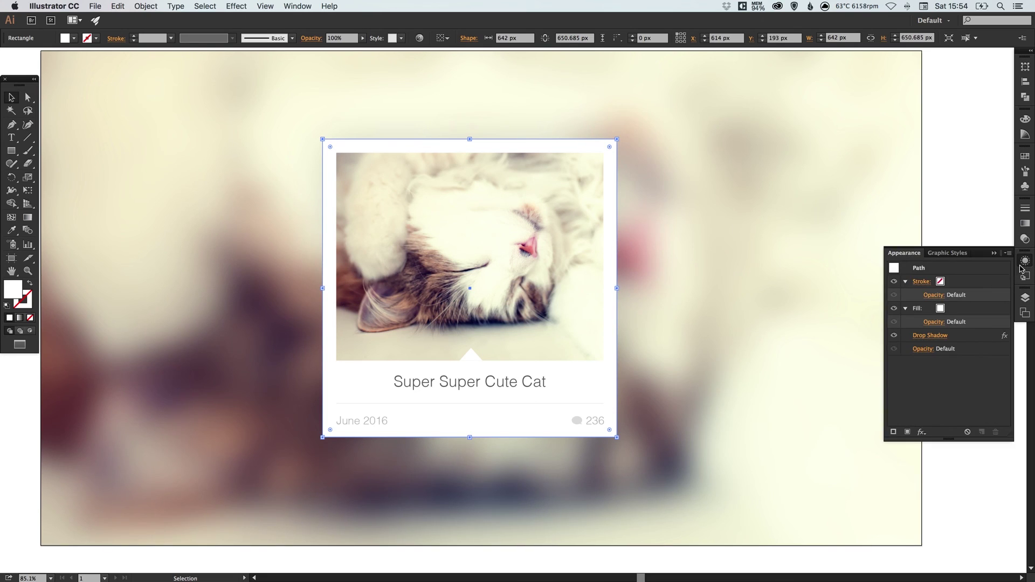
pyautogui.click(931, 335)
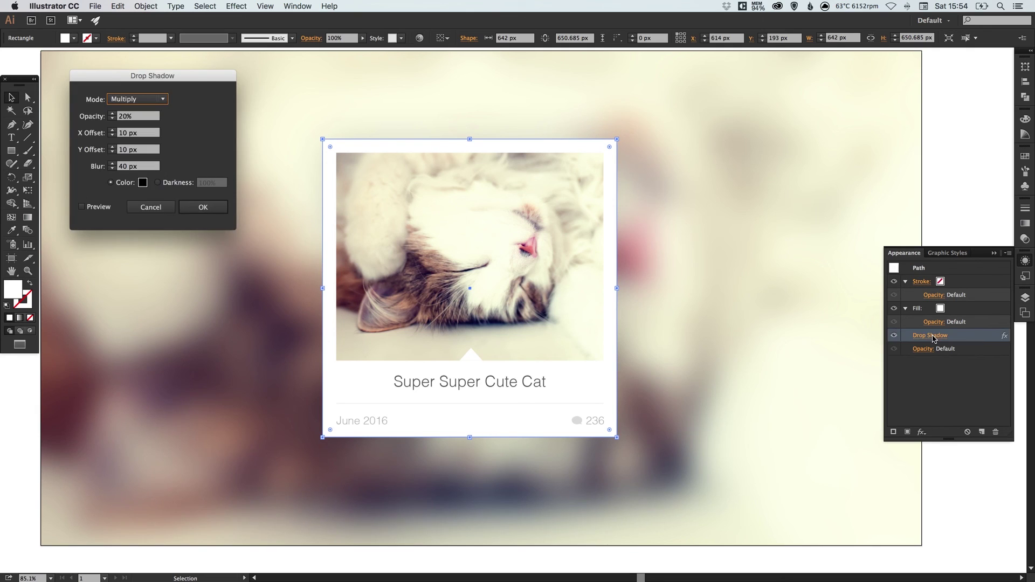
pyautogui.click(99, 210)
# - Raise the card's shadow opacity to 70% and confirm the change
pyautogui.click(112, 114)
pyautogui.click(112, 114)
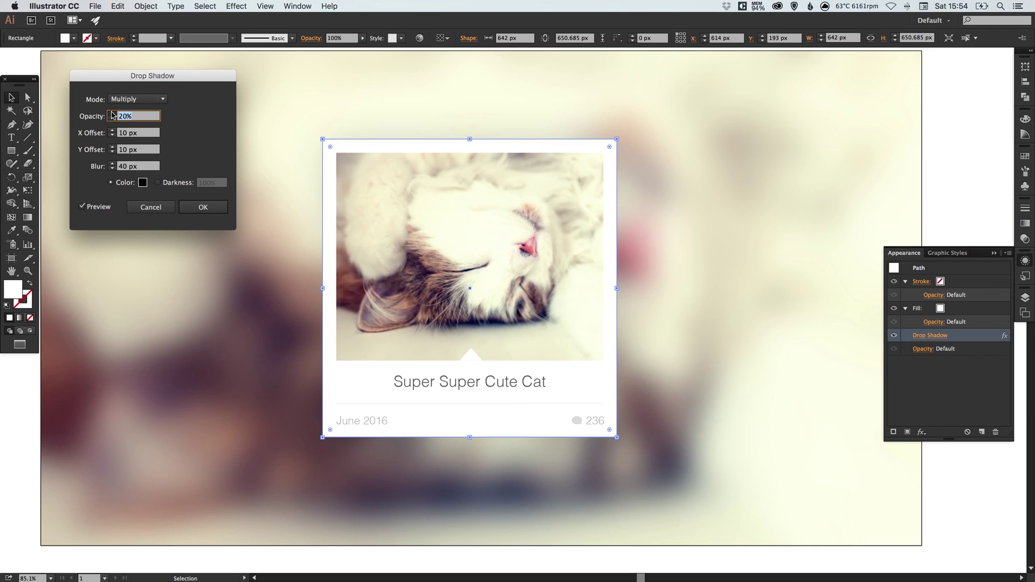
pyautogui.click(111, 113)
pyautogui.click(111, 113)
pyautogui.click(111, 113)
pyautogui.click(112, 114)
pyautogui.click(111, 114)
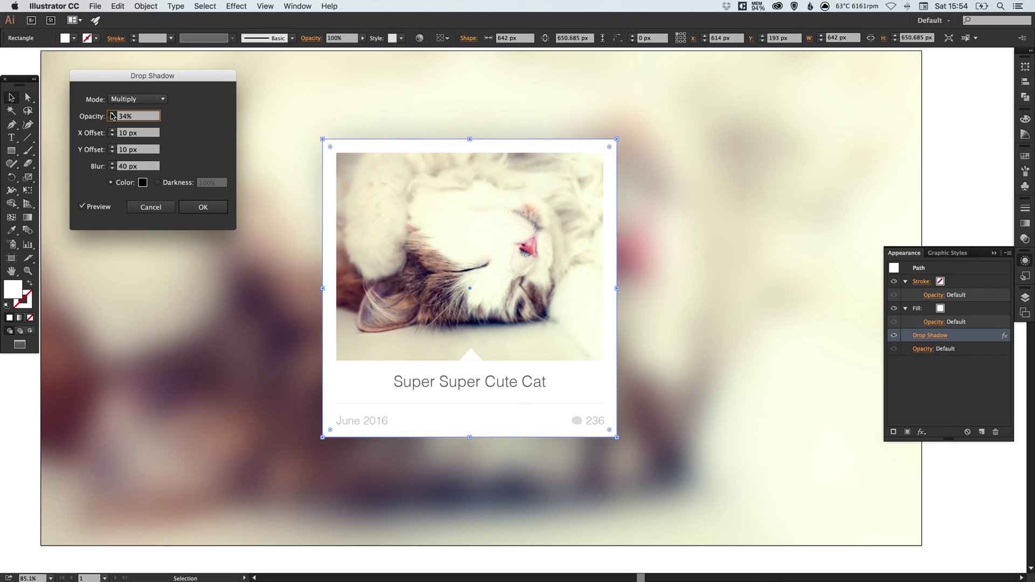
pyautogui.doubleClick(120, 116)
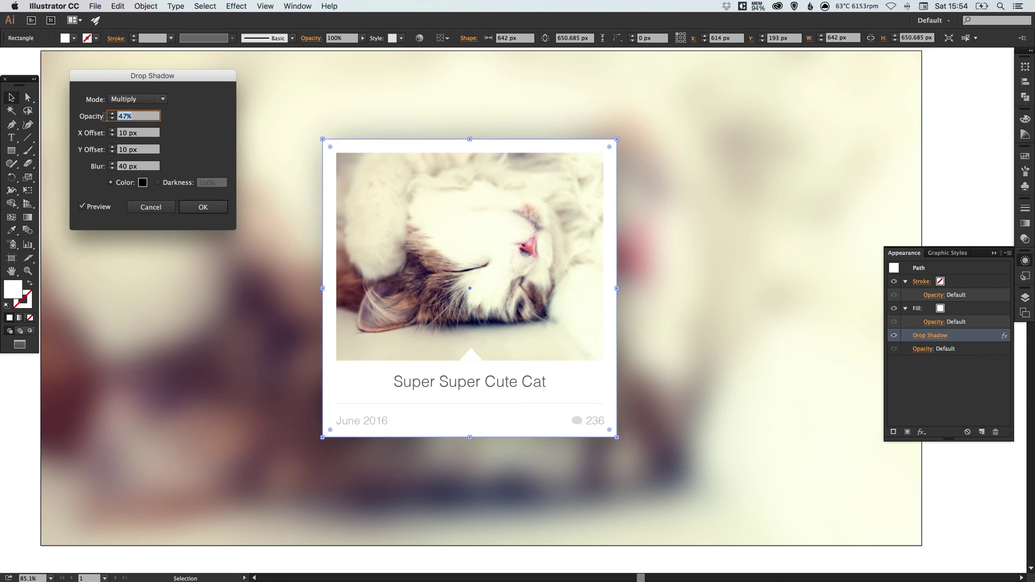
pyautogui.write('60')
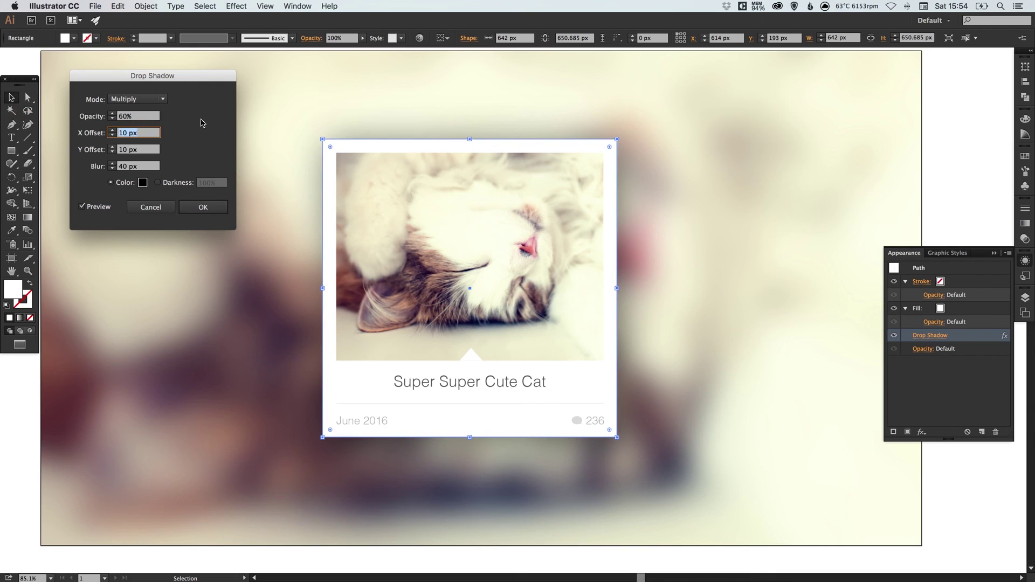
pyautogui.doubleClick(143, 119)
pyautogui.write('70')
pyautogui.press('Tab')
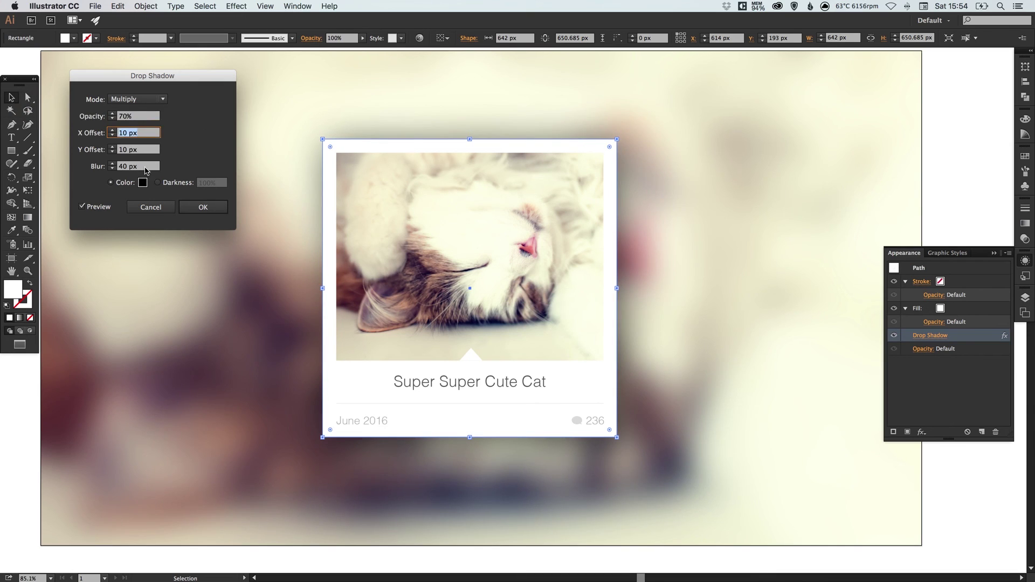
pyautogui.click(204, 208)
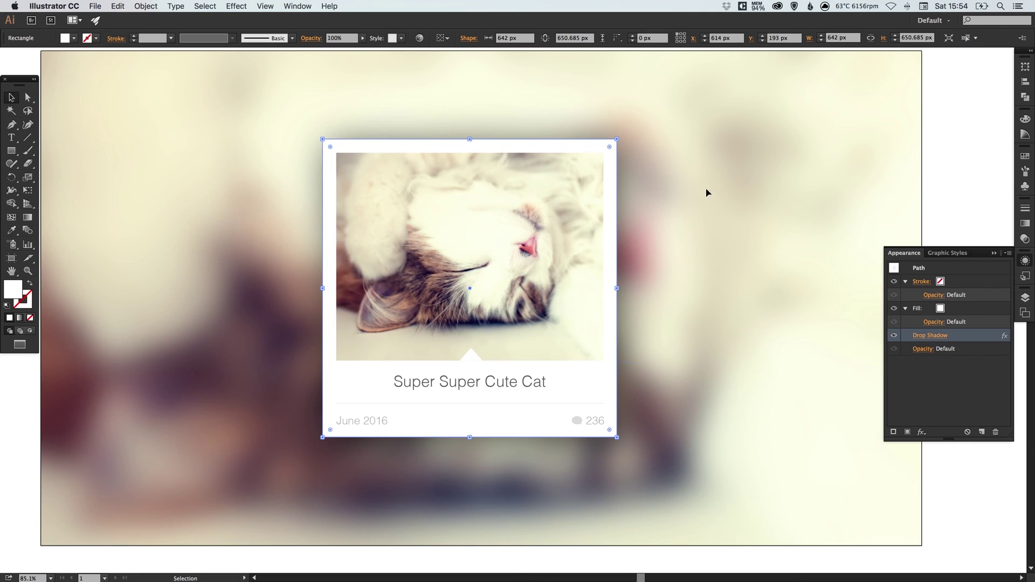
pyautogui.click(1025, 260)
pyautogui.click(976, 234)
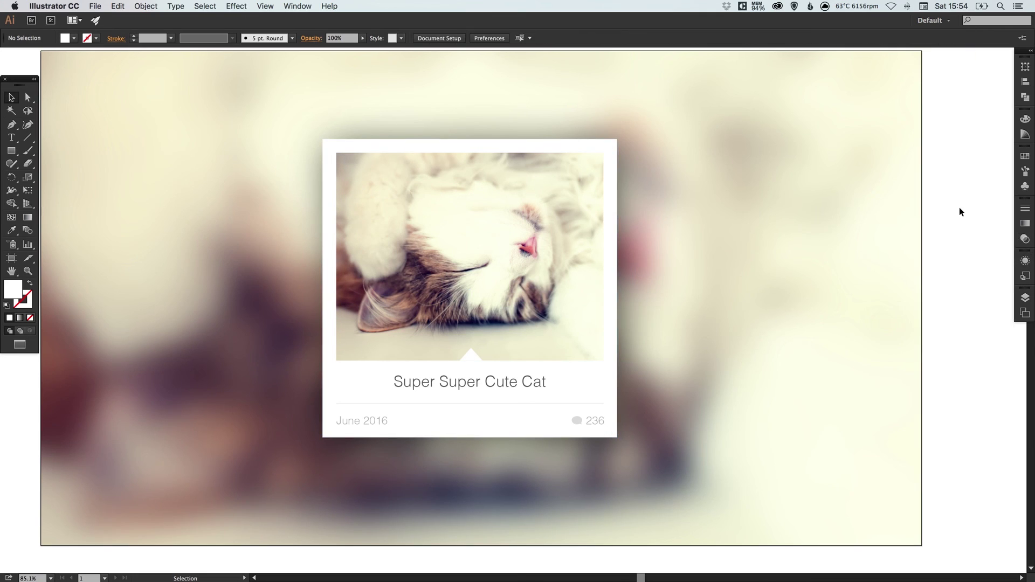
# - Reapply the card's drop shadow with Shift+Cmd+E for a darker shadow, then deselect
pyautogui.press('super+a')
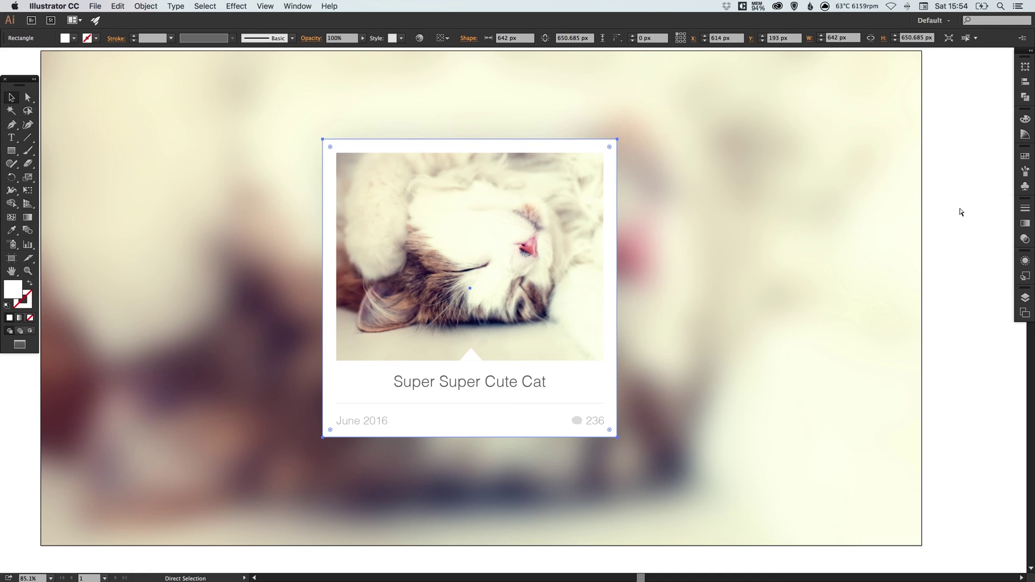
pyautogui.press('super')
pyautogui.press('super+shift+e')
pyautogui.press('super+shift+a')
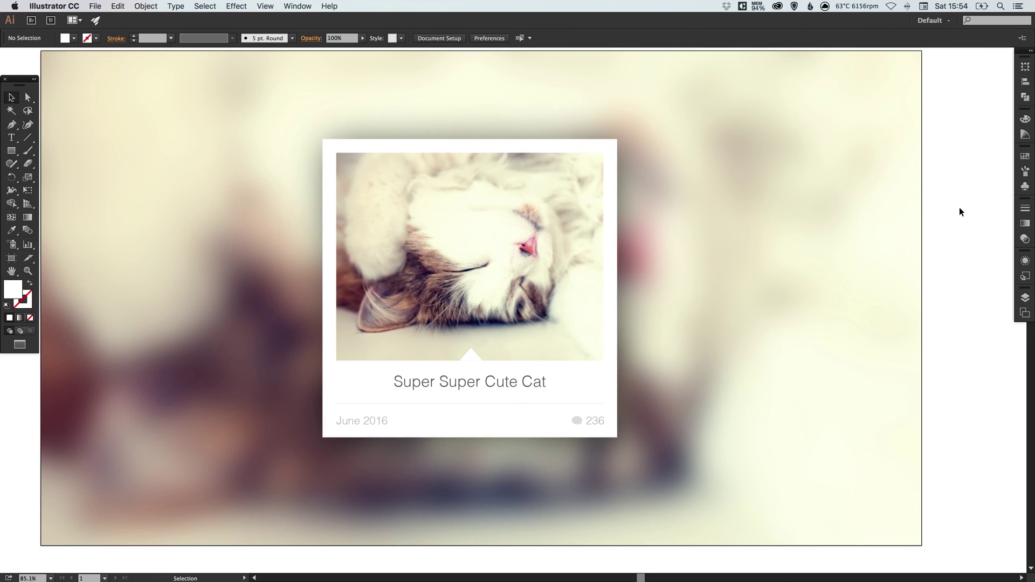
pyautogui.scroll(1, 959, 207)
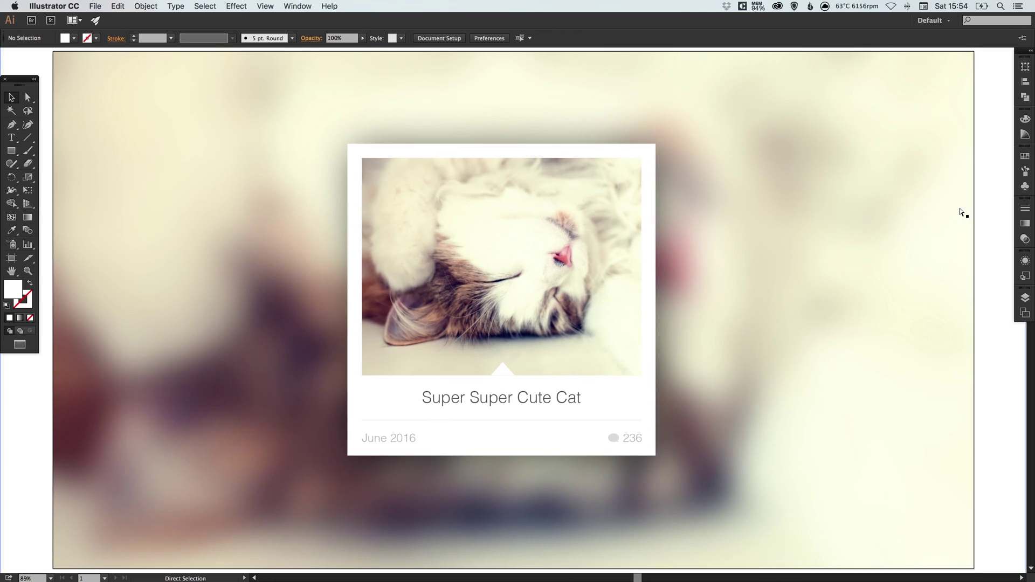